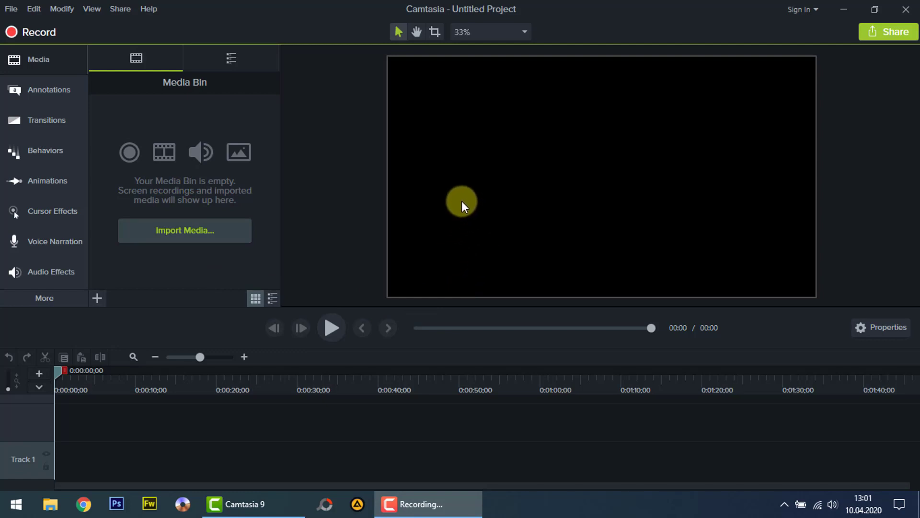
# Open the screen recorder to view its controls, minimize it and return to the Camtasia editor.
pyautogui.click(41, 32)
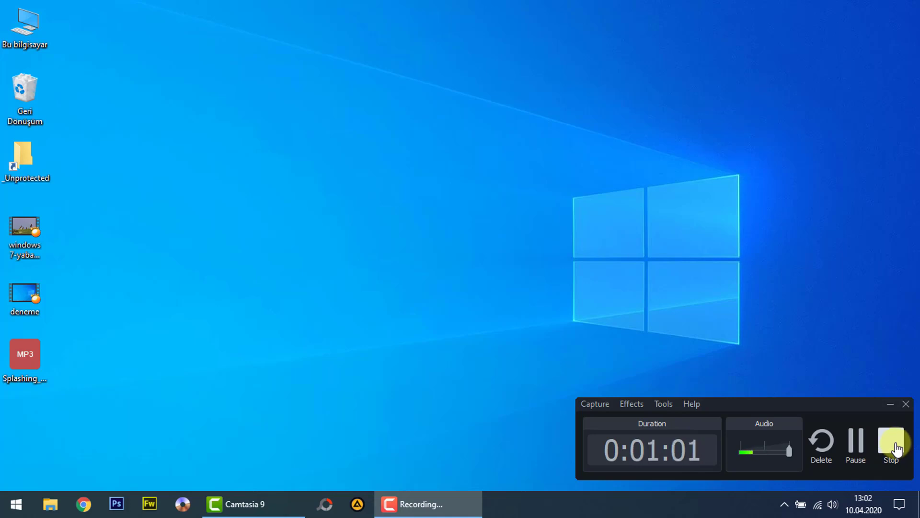
pyautogui.click(890, 404)
pyautogui.click(267, 502)
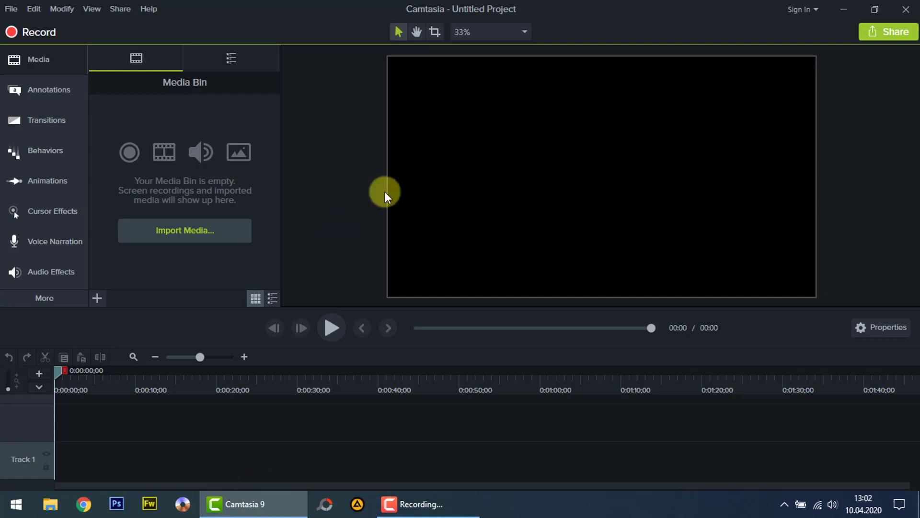
# Minimize the editor and look at the windows 7-yabani hayat and deneme video files on the desktop.
pyautogui.click(844, 9)
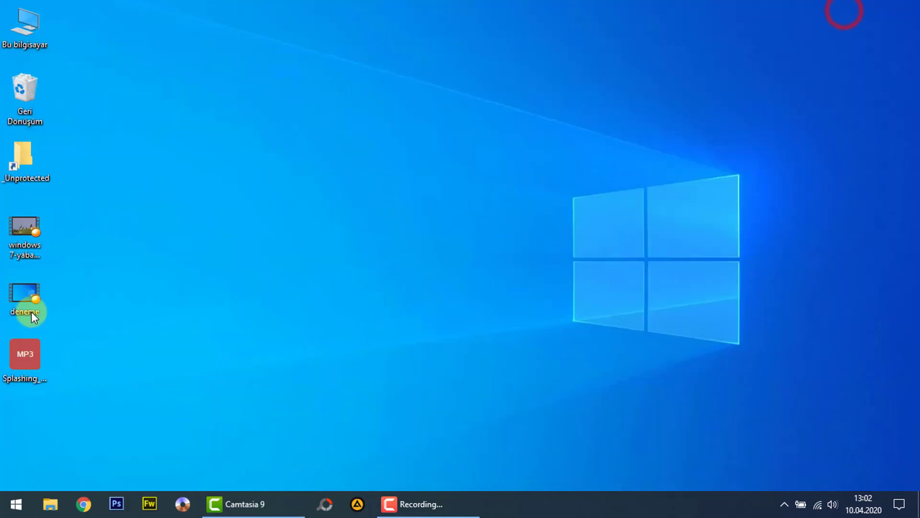
pyautogui.moveTo(26, 227)
pyautogui.mouseDown()
pyautogui.moveTo(62, 238)
pyautogui.moveTo(18, 227)
pyautogui.mouseUp()
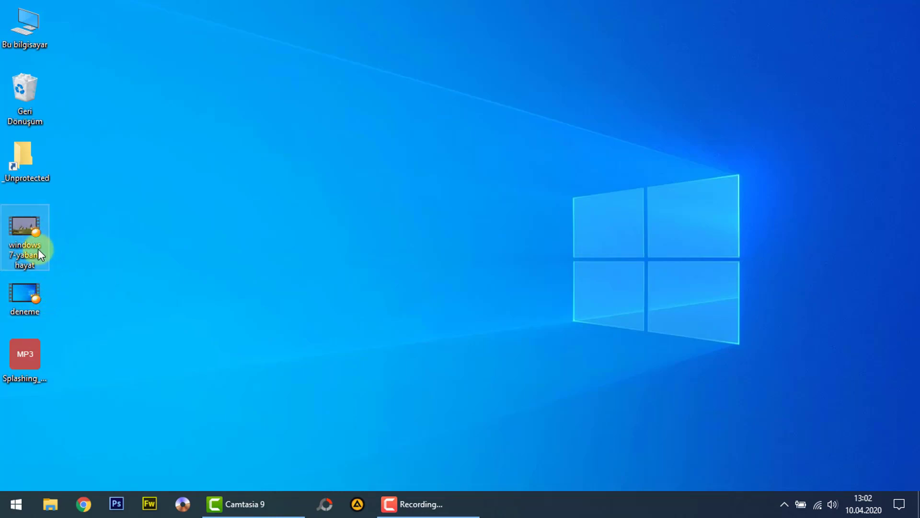
pyautogui.moveTo(25, 290)
pyautogui.mouseDown()
pyautogui.moveTo(43, 300)
pyautogui.moveTo(62, 289)
pyautogui.moveTo(25, 292)
pyautogui.mouseUp()
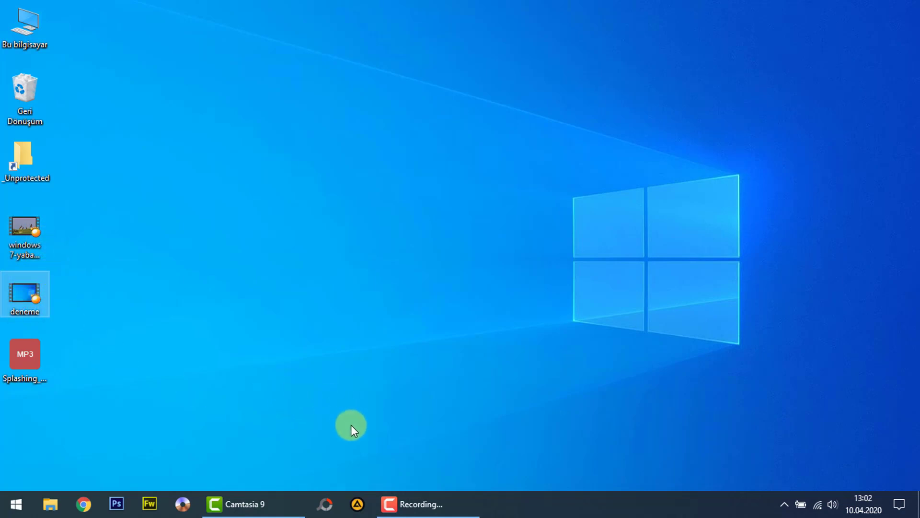
# Return to Camtasia and import the windows 7-yabani hayat video from the desktop (Masaüstü) into the Media Bin.
pyautogui.click(263, 500)
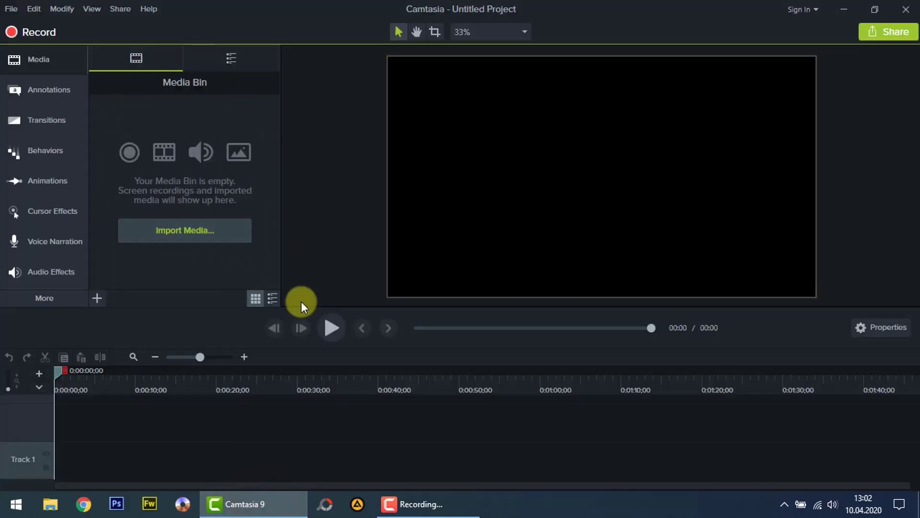
pyautogui.click(188, 229)
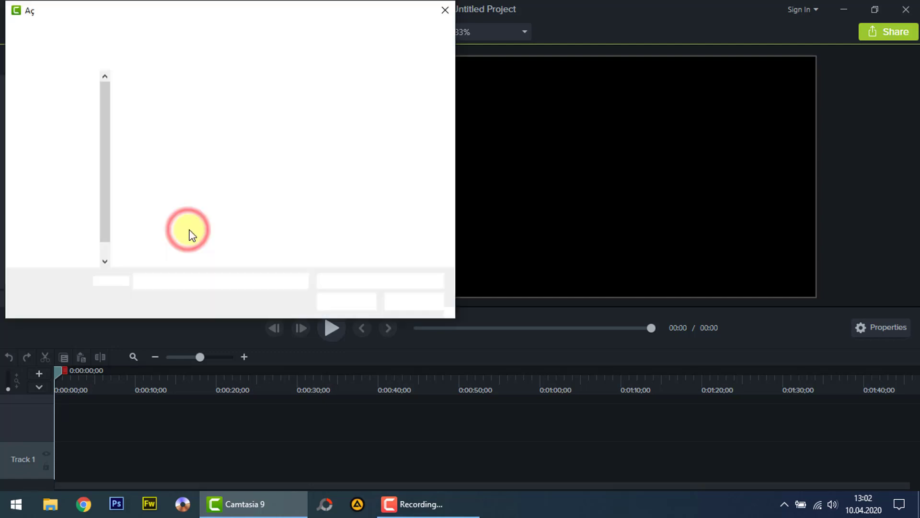
pyautogui.click(71, 154)
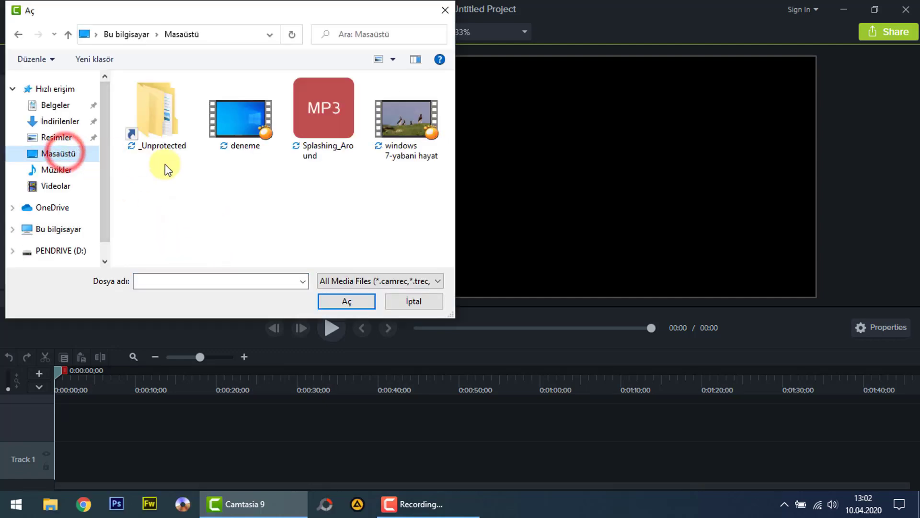
pyautogui.click(397, 124)
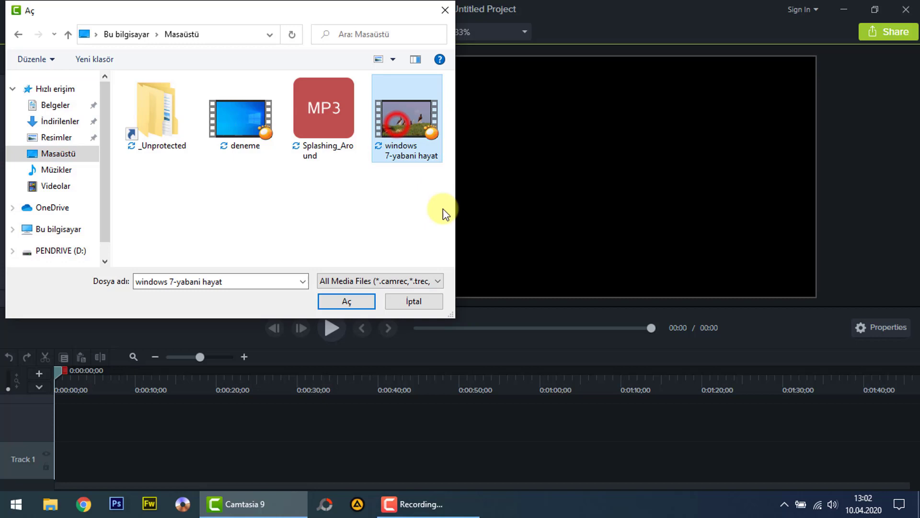
pyautogui.click(359, 303)
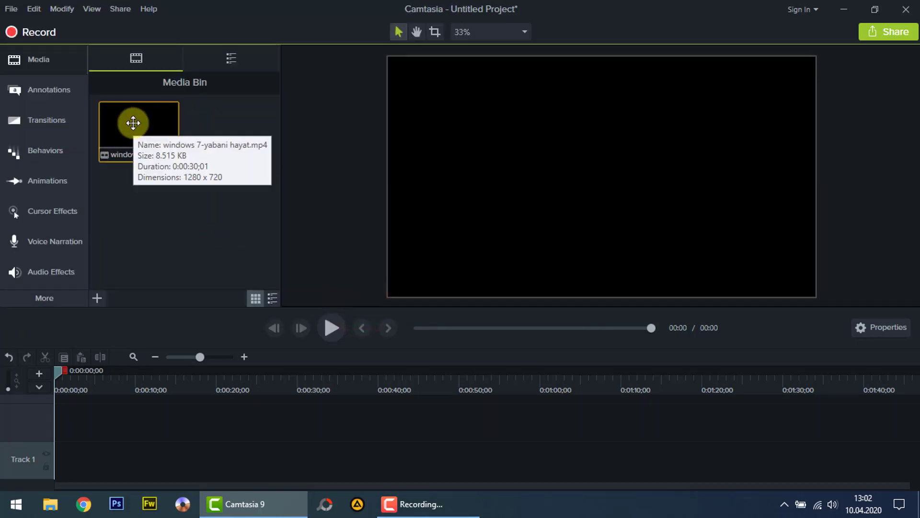
# Import the deneme video from the desktop into the Media Bin.
pyautogui.click(11, 10)
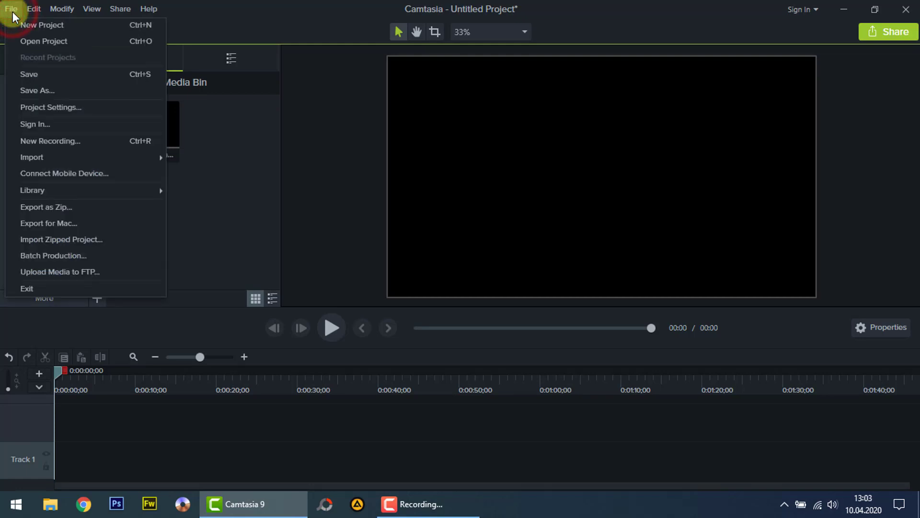
pyautogui.click(49, 160)
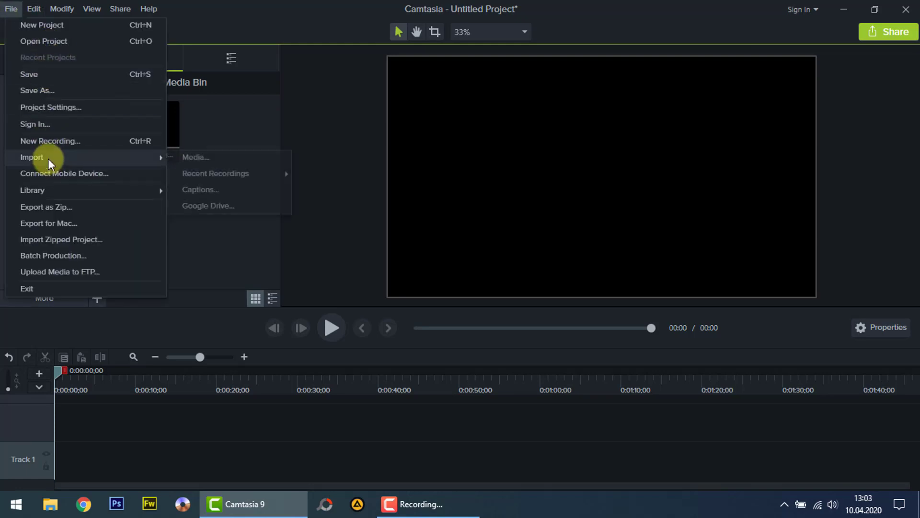
pyautogui.click(206, 155)
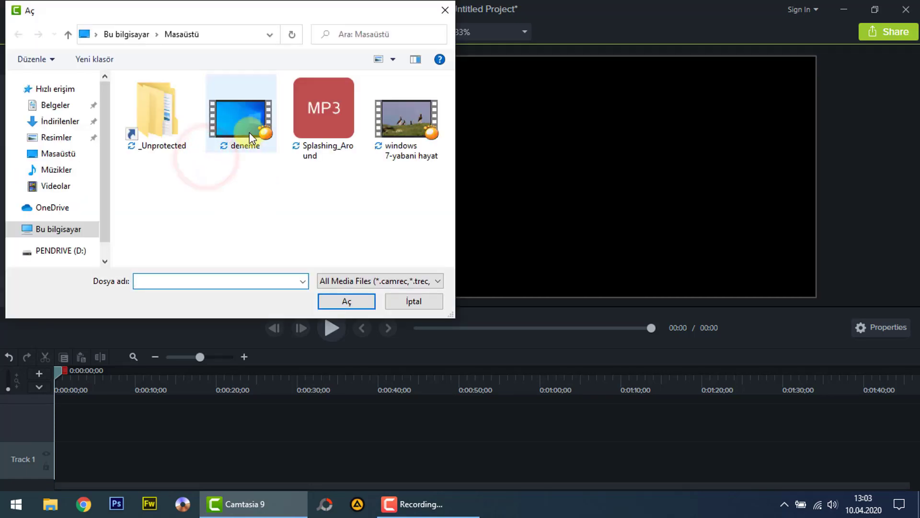
pyautogui.click(263, 144)
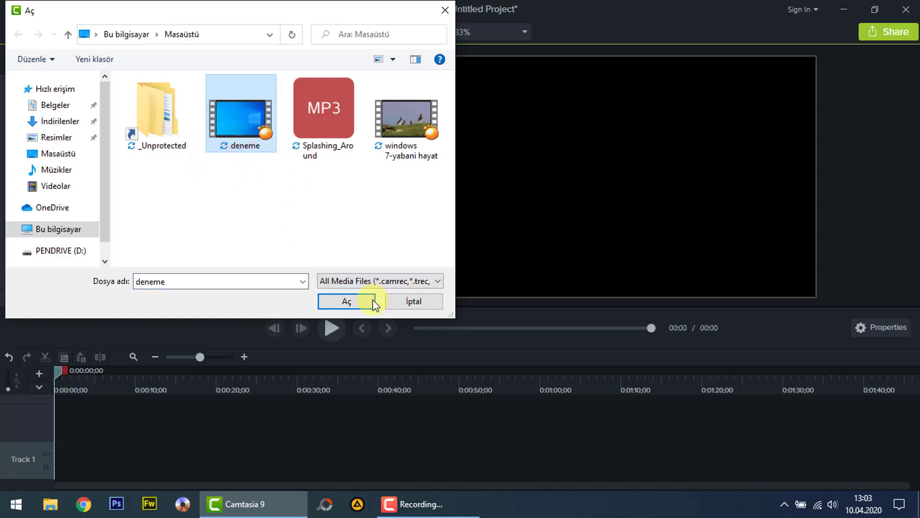
pyautogui.click(353, 302)
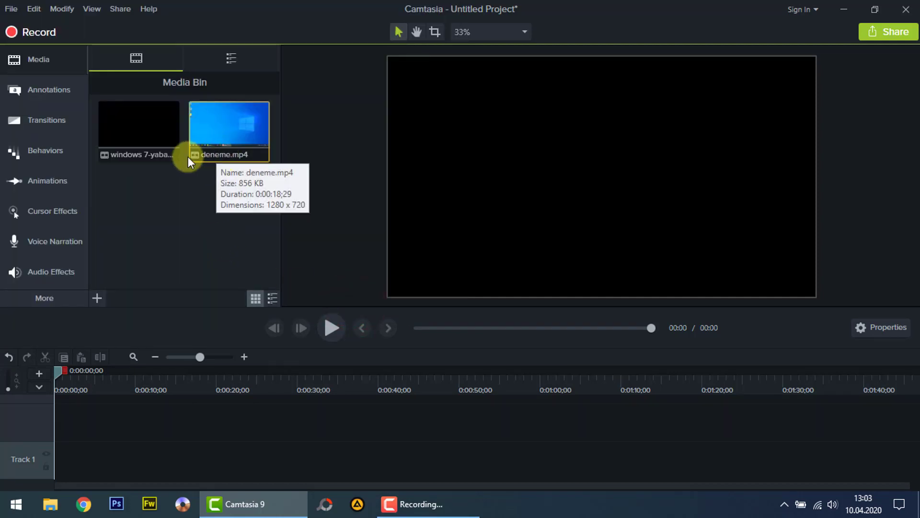
# Add the windows 7-yabani hayat clip to the timeline at the playhead.
pyautogui.click(137, 125)
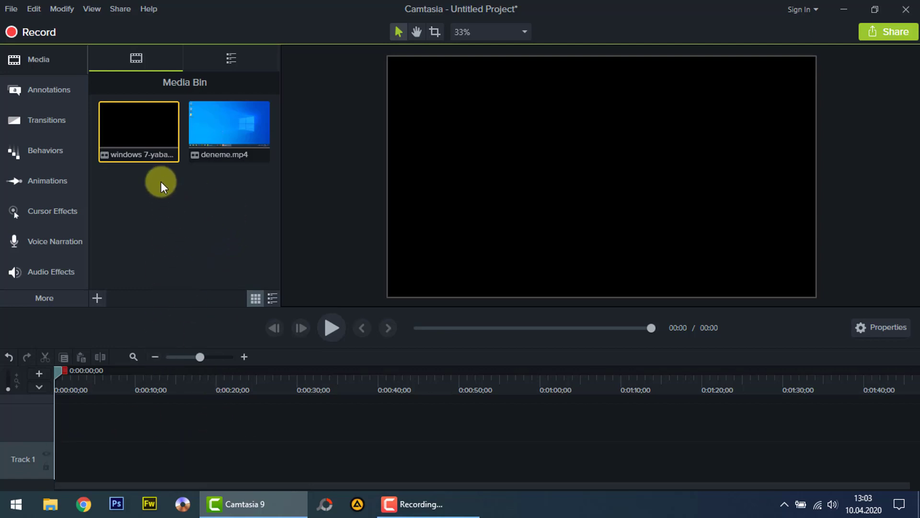
pyautogui.rightClick(134, 125)
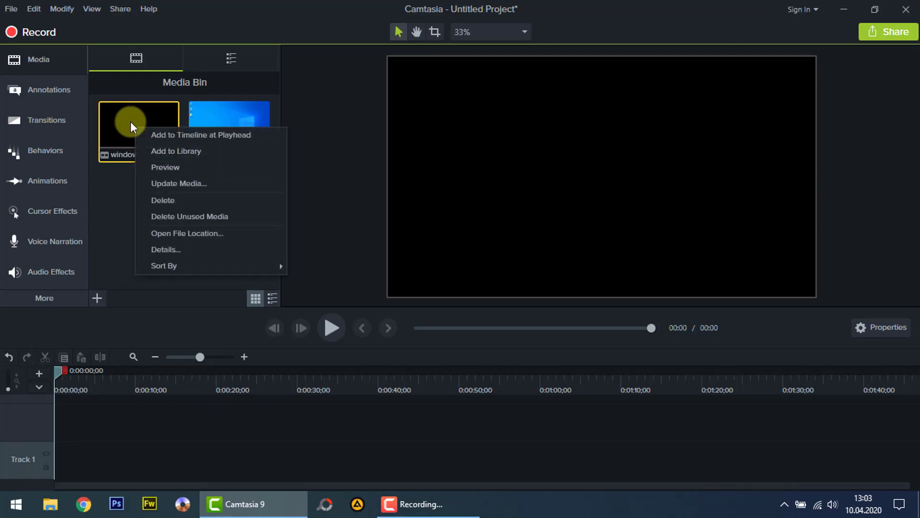
pyautogui.click(201, 135)
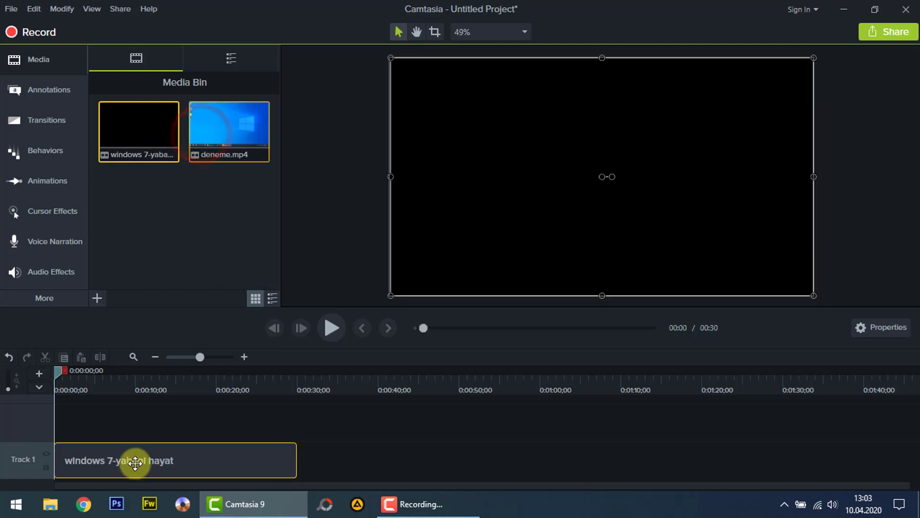
pyautogui.click(269, 461)
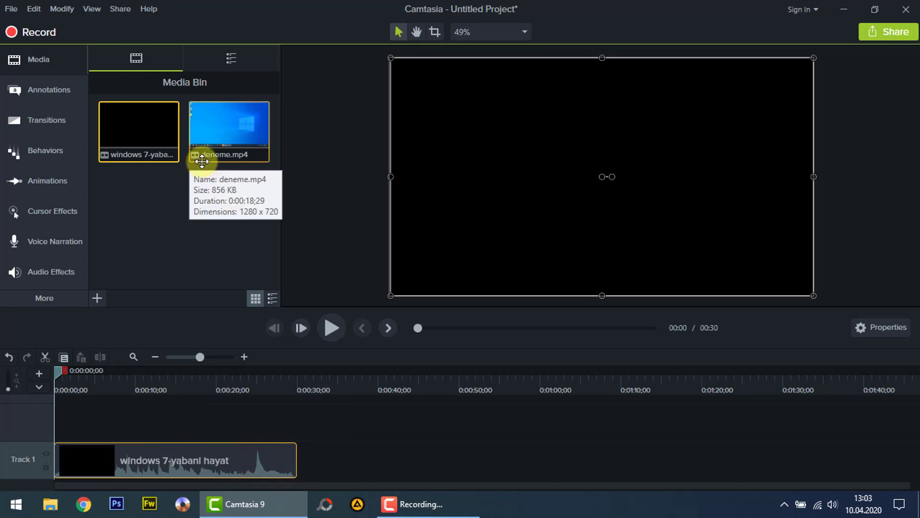
# Delete the windows 7-yabani hayat clip from Track 1 of the timeline.
pyautogui.click(265, 454)
pyautogui.moveTo(178, 458); pyautogui.dragTo(206, 462)
pyautogui.press('Delete')
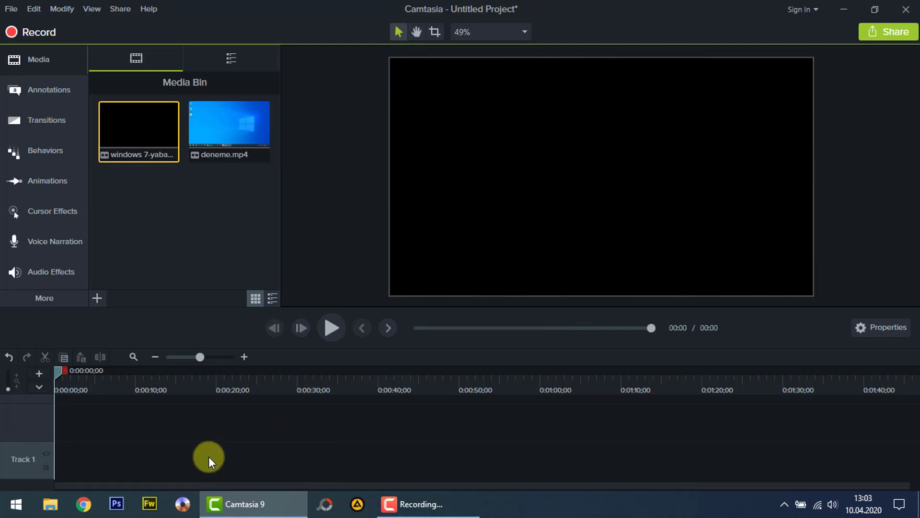
# Add deneme.mp4 to the timeline at the playhead and show the clip's properties.
pyautogui.click(212, 127)
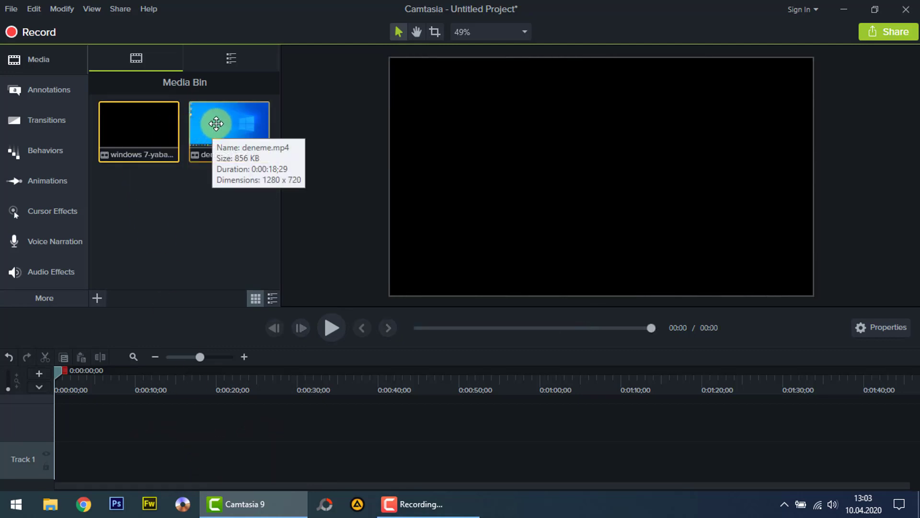
pyautogui.rightClick(220, 127)
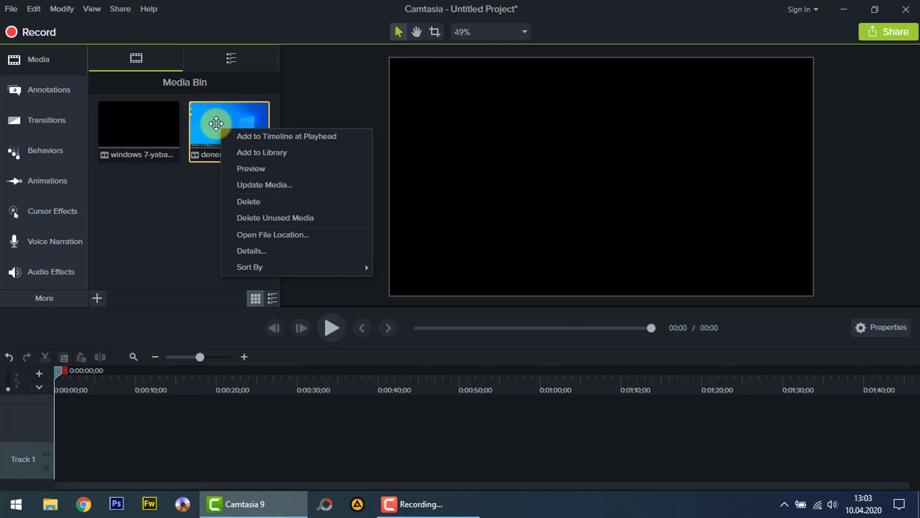
pyautogui.click(262, 136)
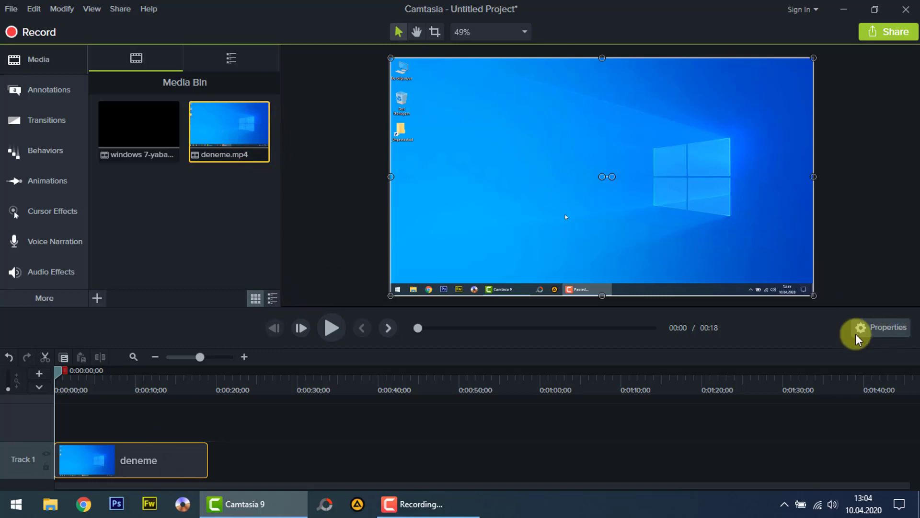
pyautogui.click(884, 331)
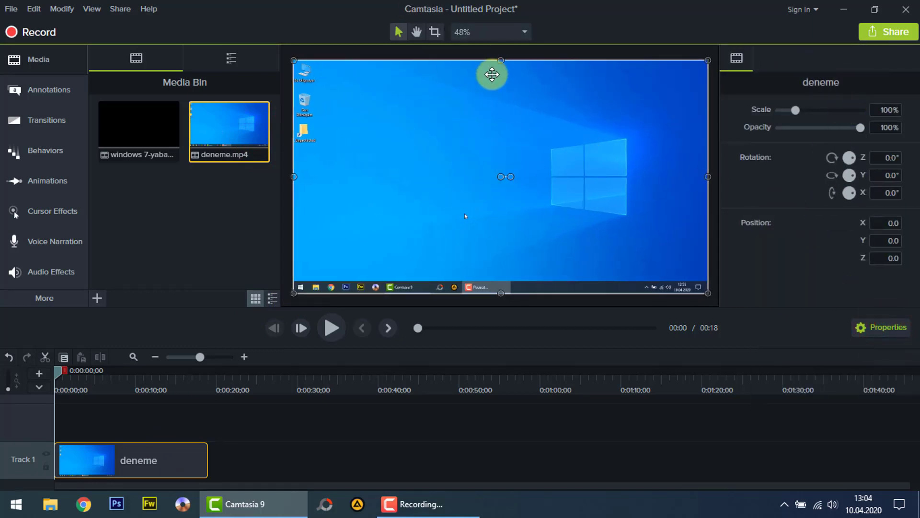
# Set the project's canvas dimensions to 1080p HD (1920x1080) and its background color to white.
pyautogui.click(499, 32)
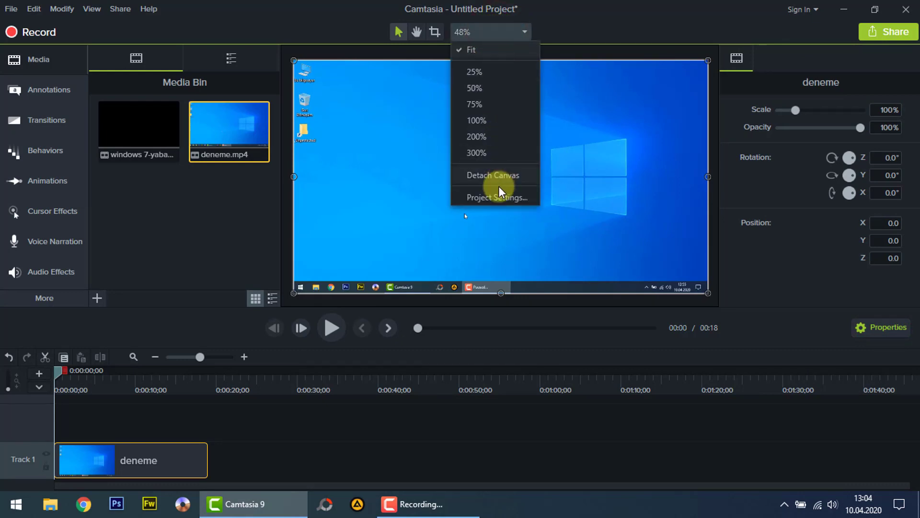
pyautogui.click(497, 199)
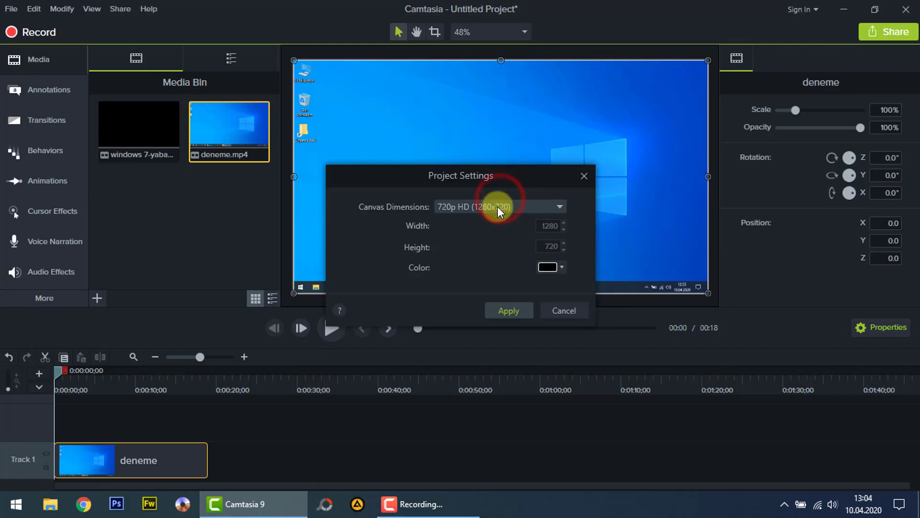
pyautogui.click(518, 207)
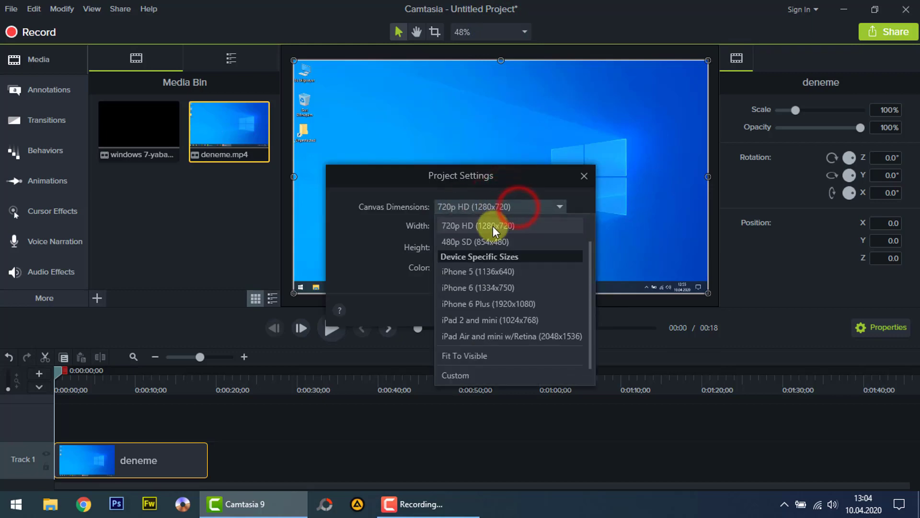
pyautogui.scroll(1, 498, 239)
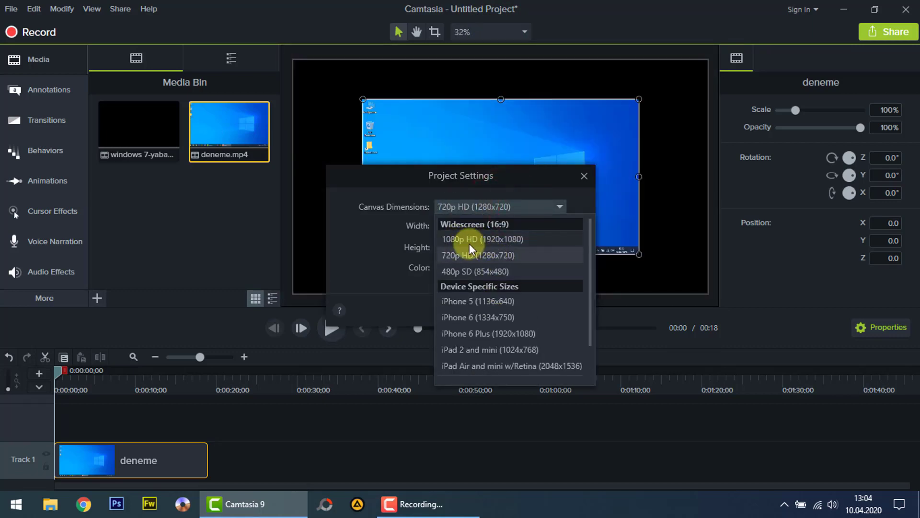
pyautogui.click(473, 240)
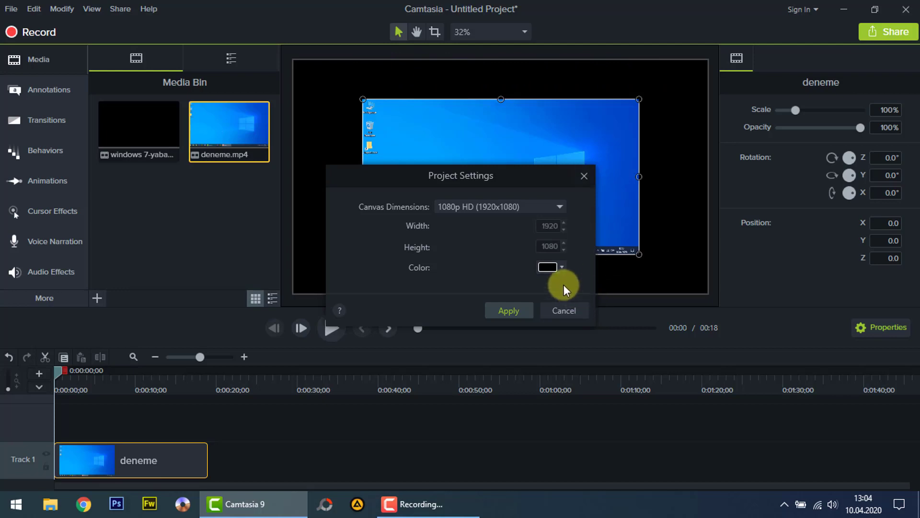
pyautogui.click(556, 268)
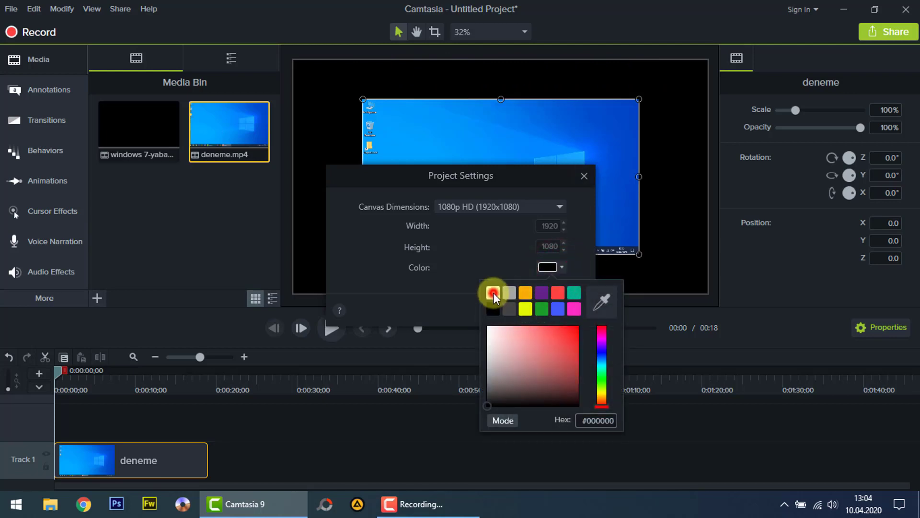
pyautogui.click(493, 292)
pyautogui.click(509, 312)
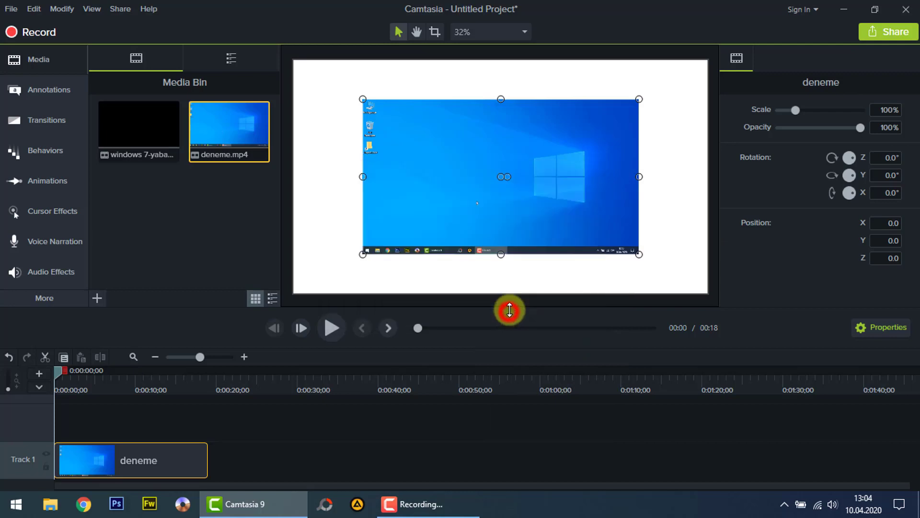
# Enlarge the deneme clip on the canvas to 150% scale so that it fills the whole frame.
pyautogui.click(442, 125)
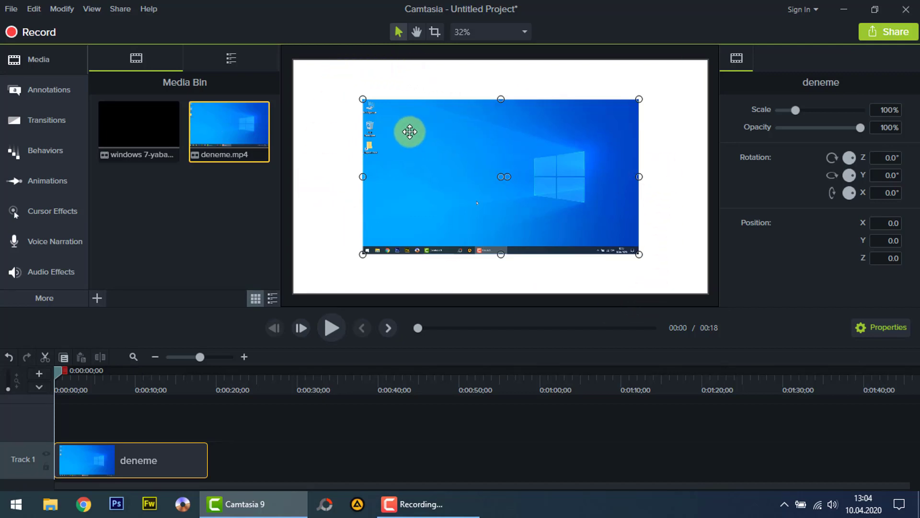
pyautogui.moveTo(362, 98); pyautogui.dragTo(293, 60)
pyautogui.moveTo(639, 254); pyautogui.dragTo(708, 291)
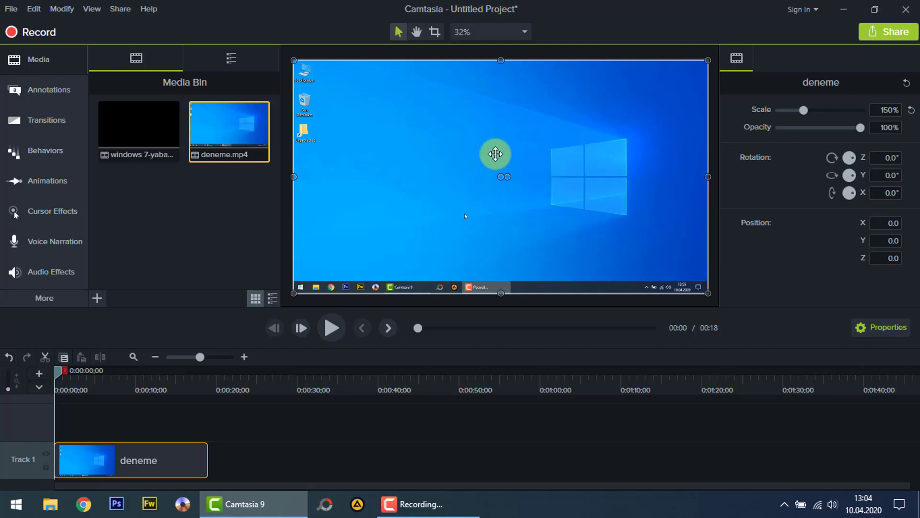
pyautogui.click(487, 120)
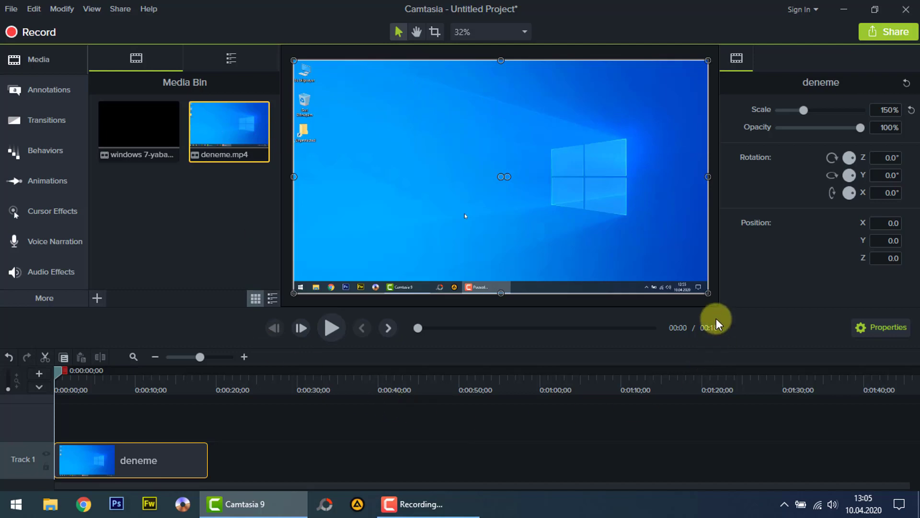
# Save the project to the desktop (Masaüstü) as Untitled Project in Camtasia Project format and turn off the project files notice for future saves.
pyautogui.click(10, 10)
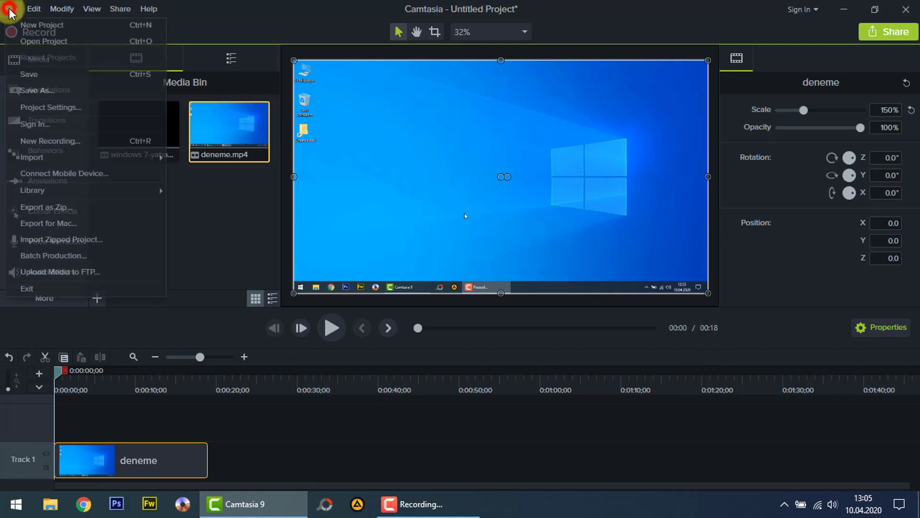
pyautogui.click(38, 90)
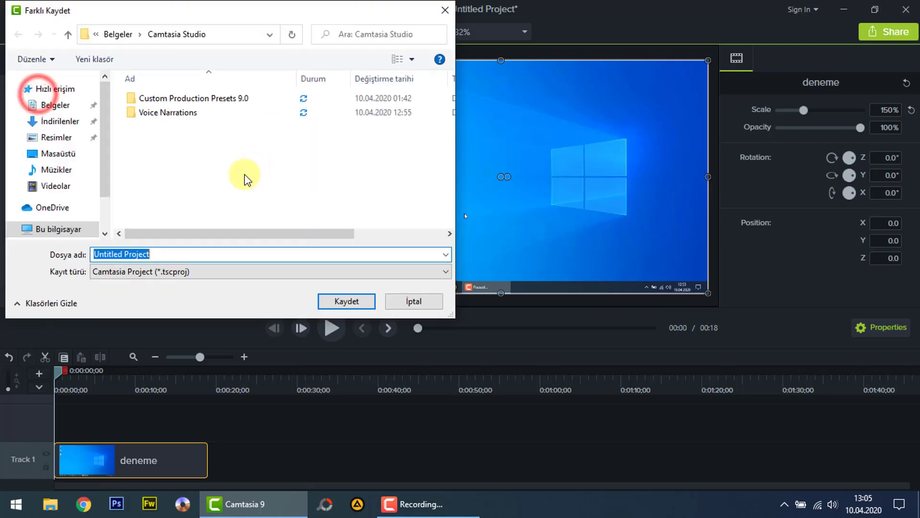
pyautogui.click(57, 153)
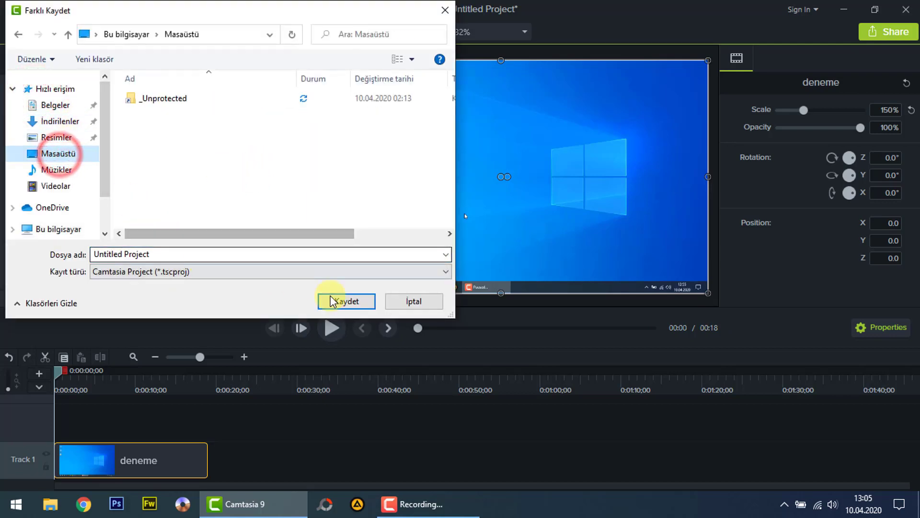
pyautogui.click(345, 301)
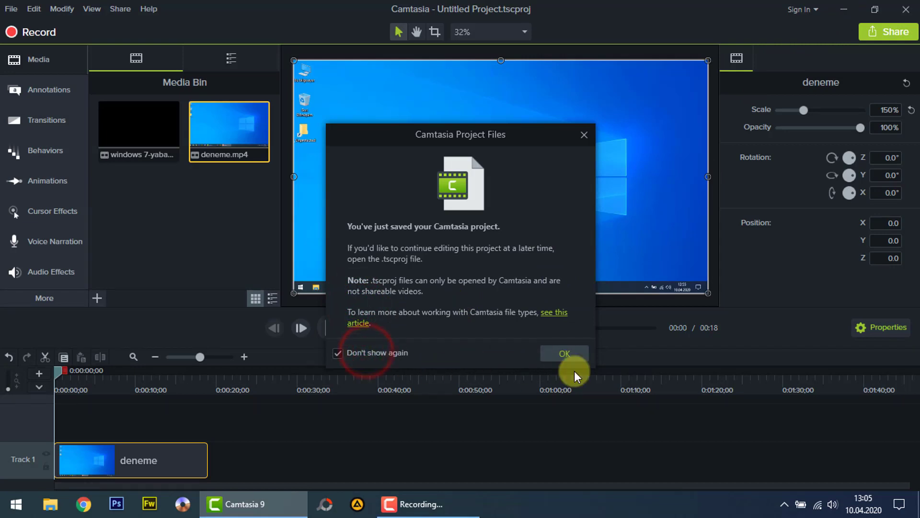
pyautogui.click(570, 355)
# Examine the file type in the properties of the saved Untitled Project file on the desktop, and return to Camtasia.
pyautogui.click(844, 9)
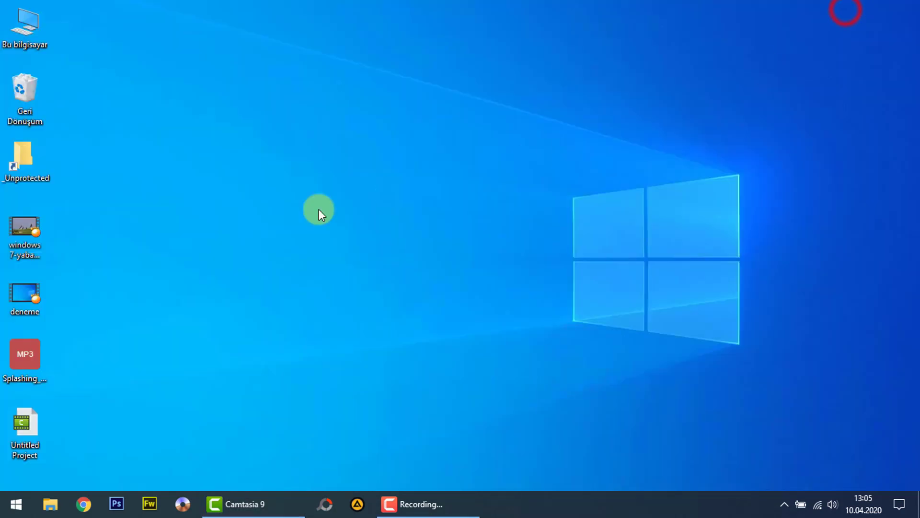
pyautogui.moveTo(49, 447); pyautogui.dragTo(130, 238)
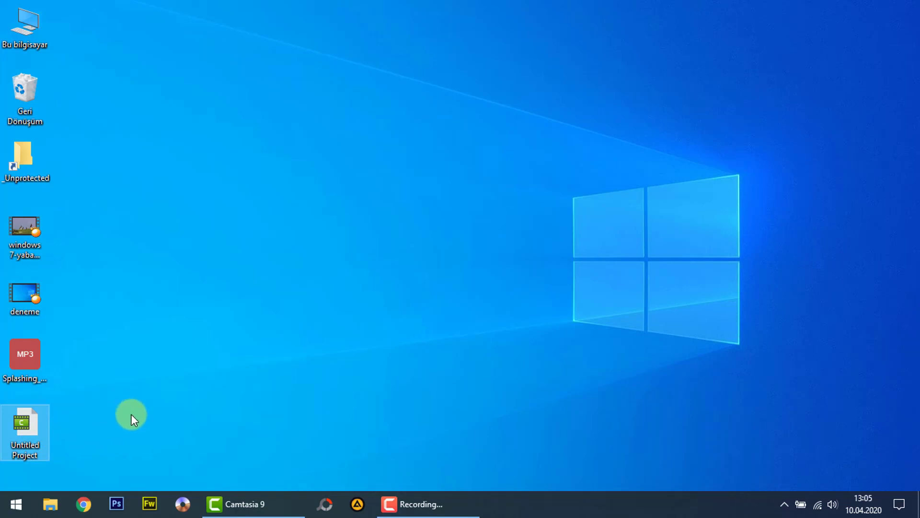
pyautogui.rightClick(28, 436)
pyautogui.click(78, 426)
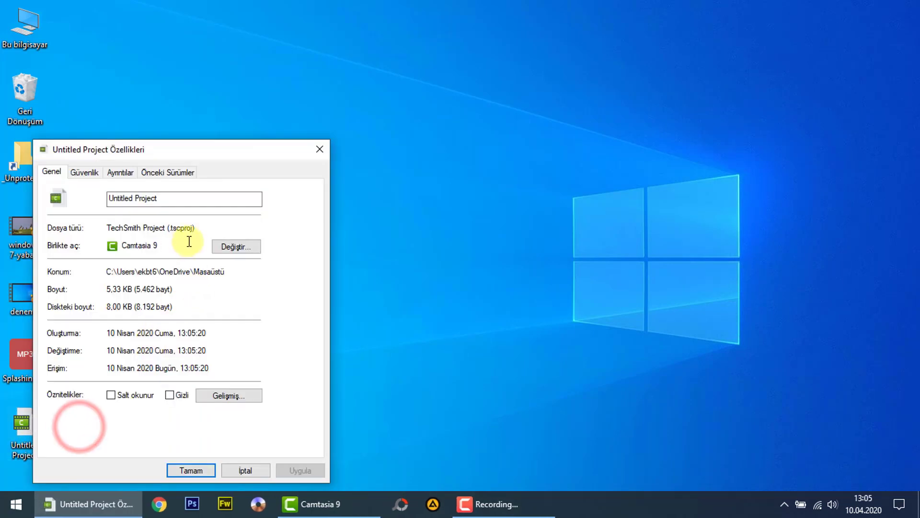
pyautogui.click(196, 227)
pyautogui.doubleClick(182, 227)
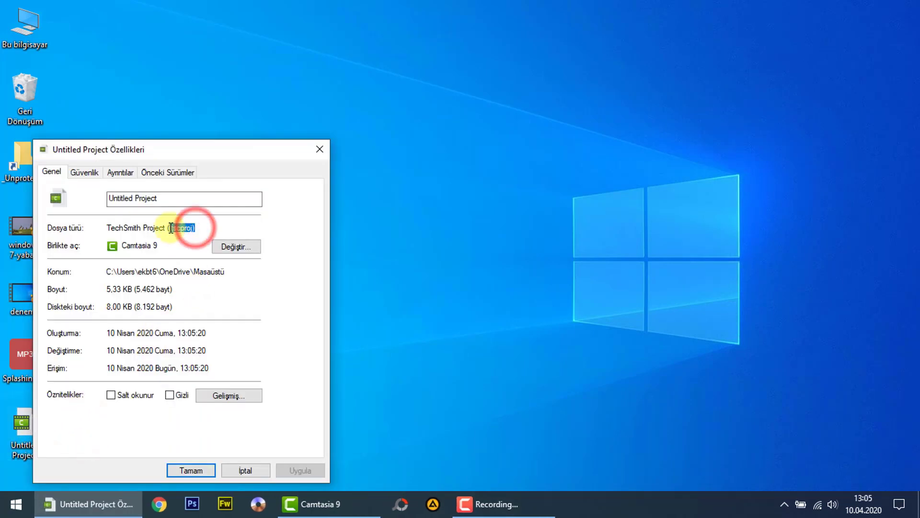
pyautogui.click(201, 227)
pyautogui.click(320, 149)
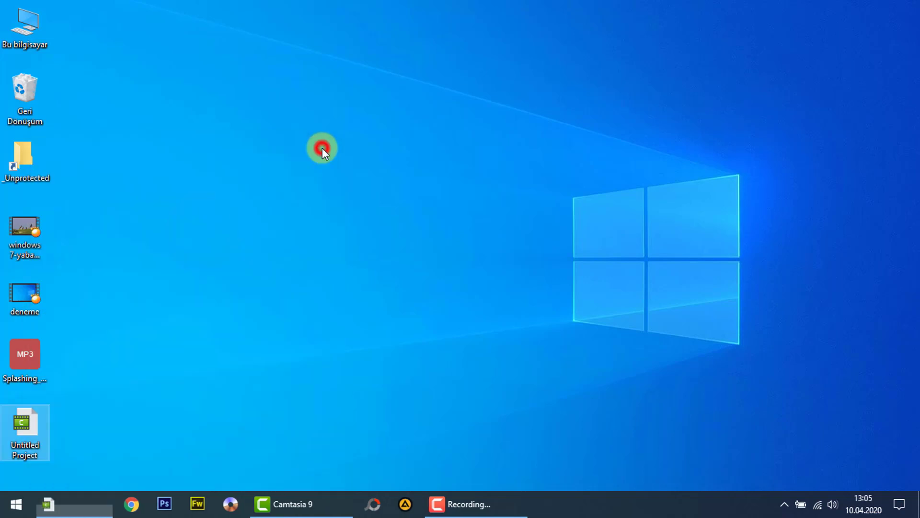
pyautogui.click(258, 502)
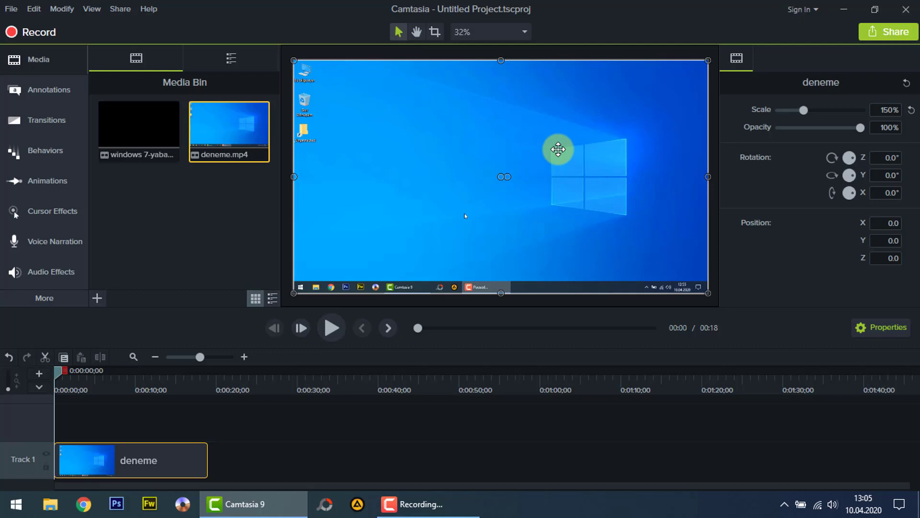
pyautogui.click(900, 34)
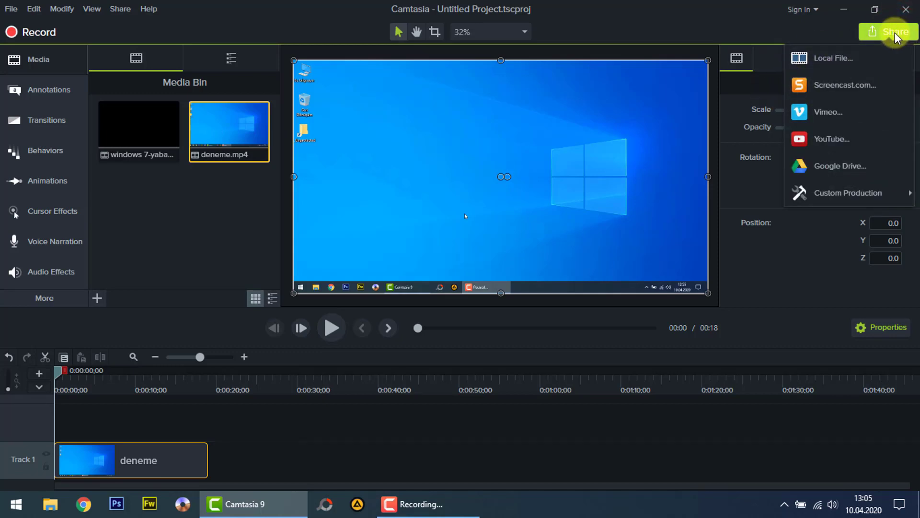
pyautogui.click(693, 15)
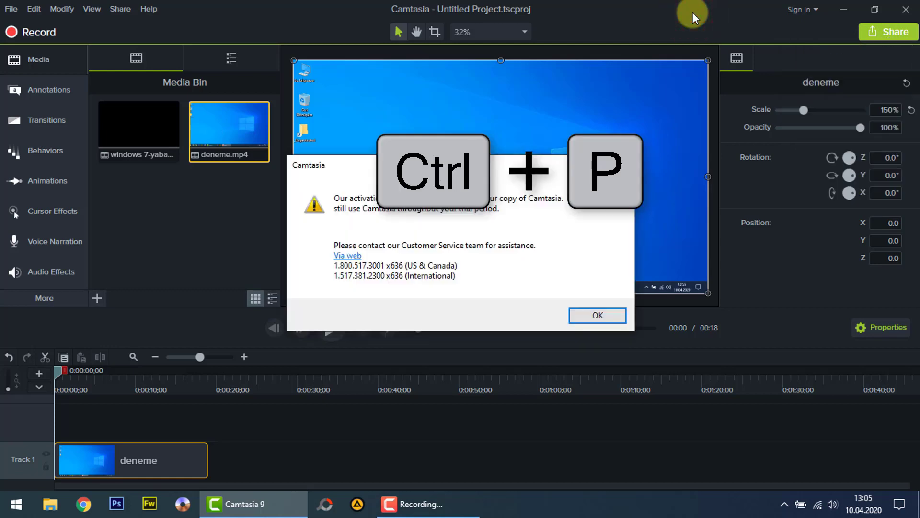
pyautogui.click(603, 318)
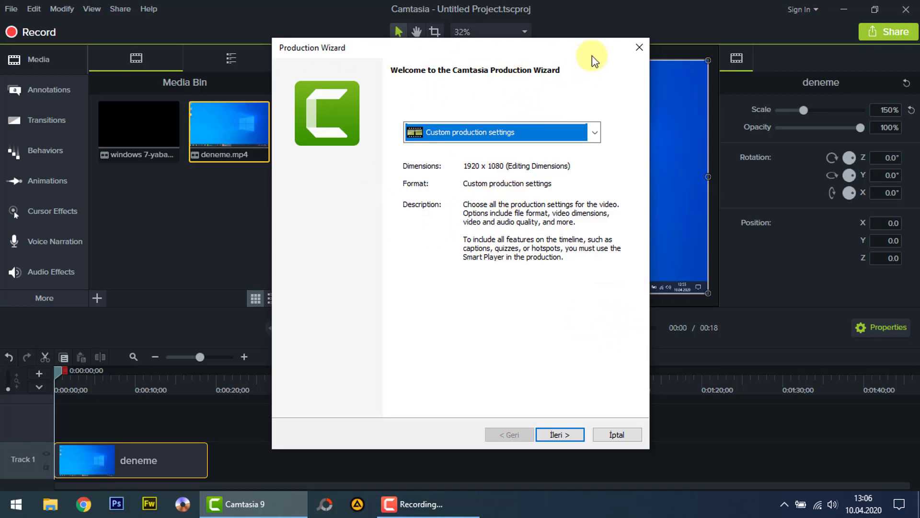
pyautogui.click(643, 46)
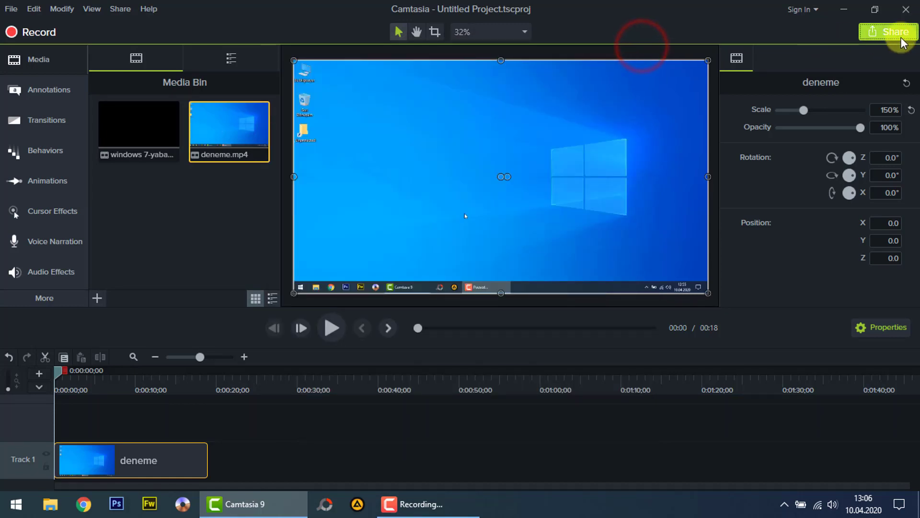
# Start producing the project to a local file with the MP4 only (up to 1080p) preset.
pyautogui.click(902, 37)
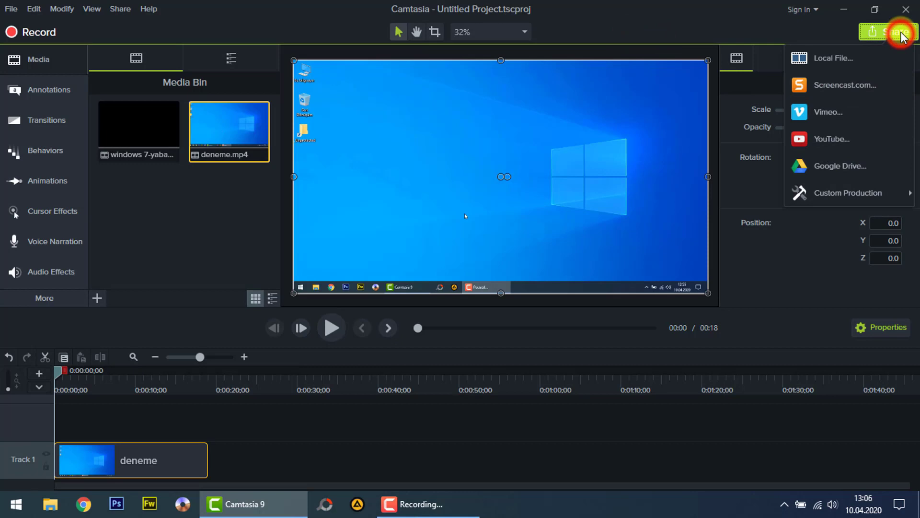
pyautogui.click(850, 57)
pyautogui.click(609, 316)
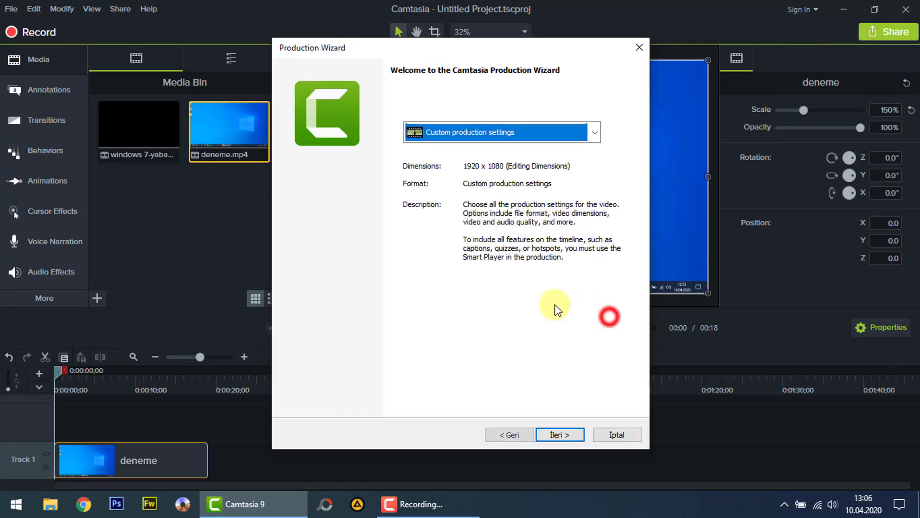
pyautogui.click(508, 133)
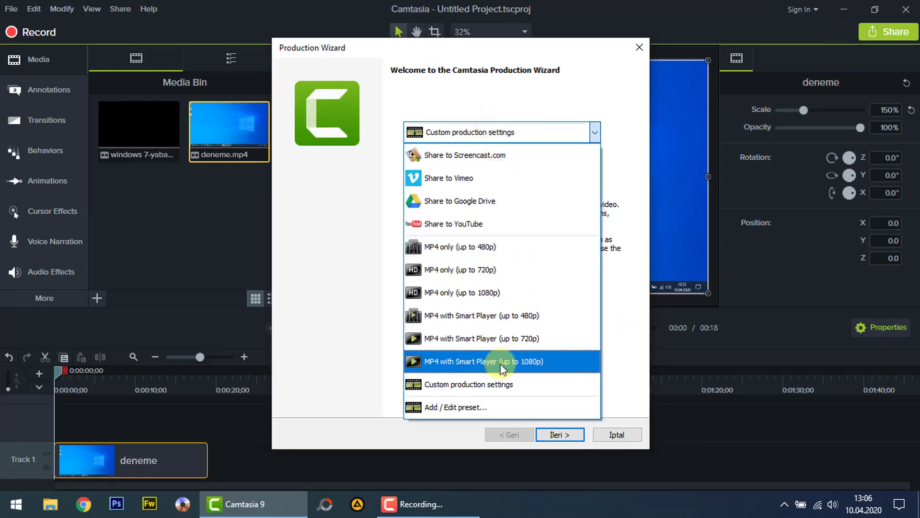
pyautogui.click(500, 293)
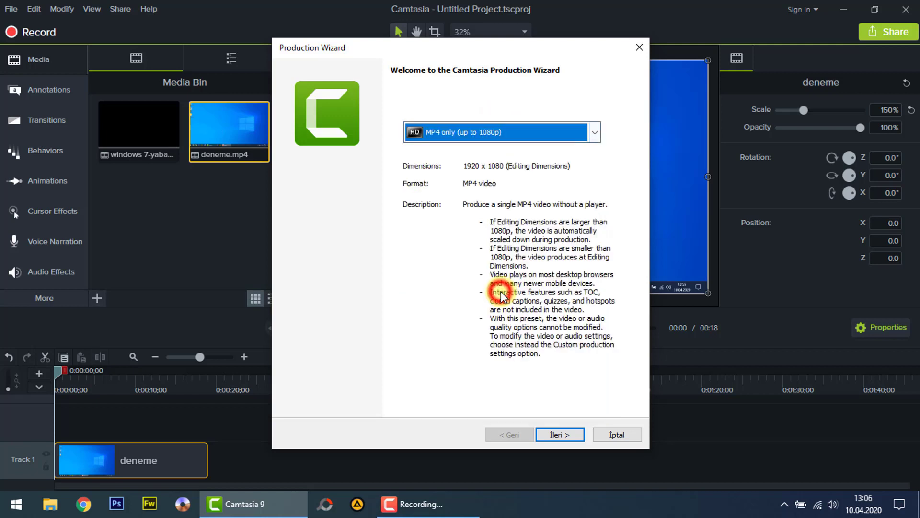
pyautogui.click(564, 435)
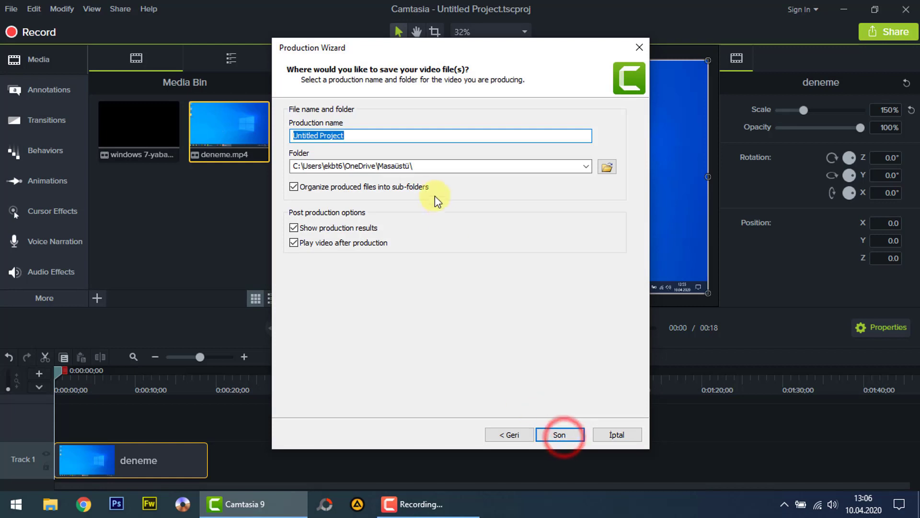
# Set the output folder to the desktop (Masaüstü), name the production örnek and start rendering the video.
pyautogui.click(606, 170)
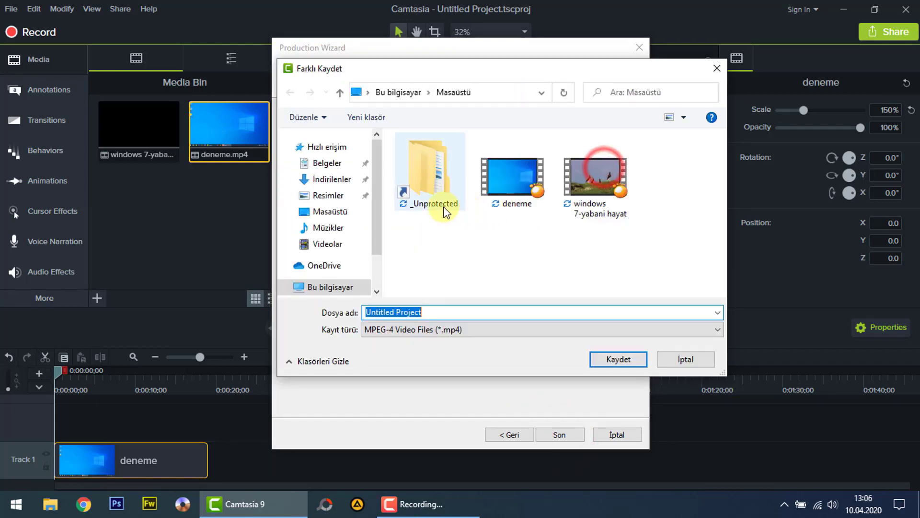
pyautogui.click(336, 218)
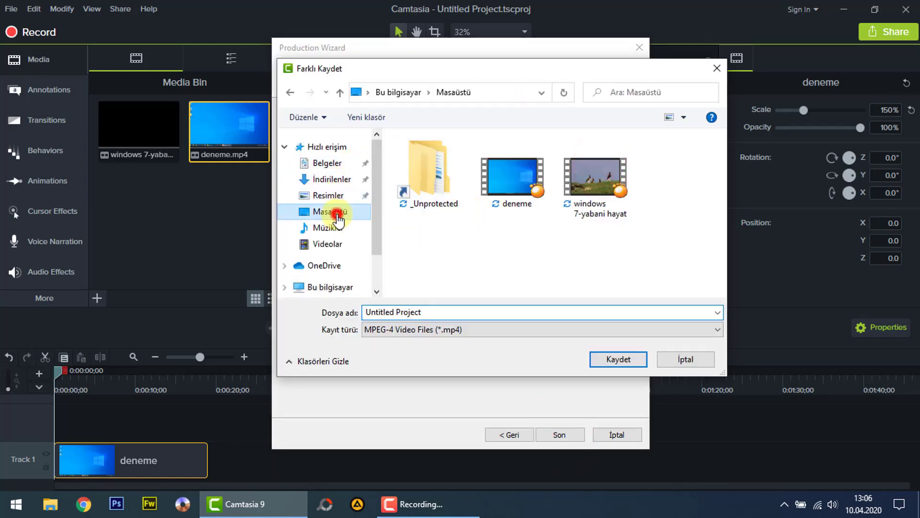
pyautogui.click(631, 361)
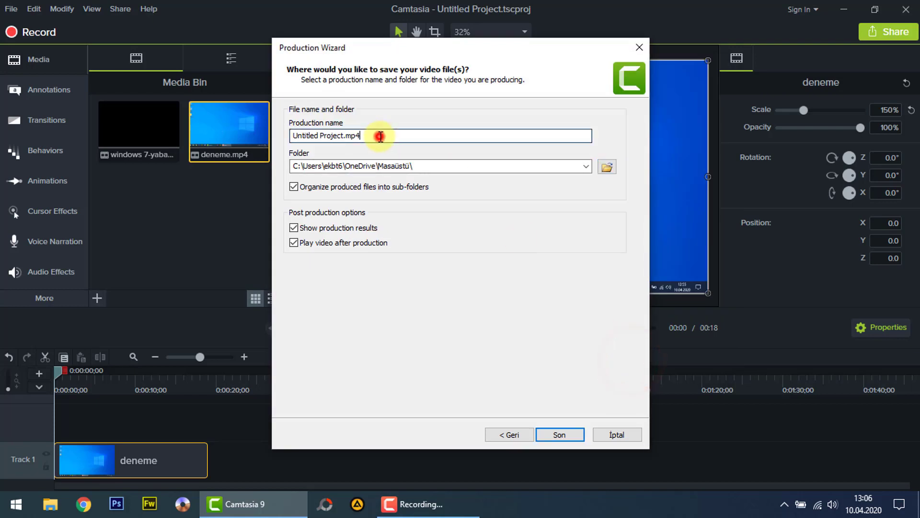
pyautogui.moveTo(425, 135); pyautogui.dragTo(228, 139)
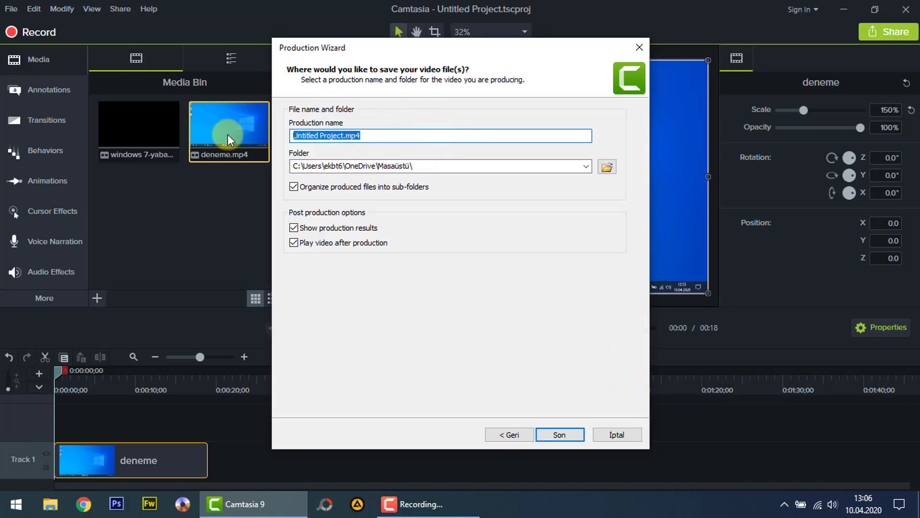
pyautogui.write('örnek')
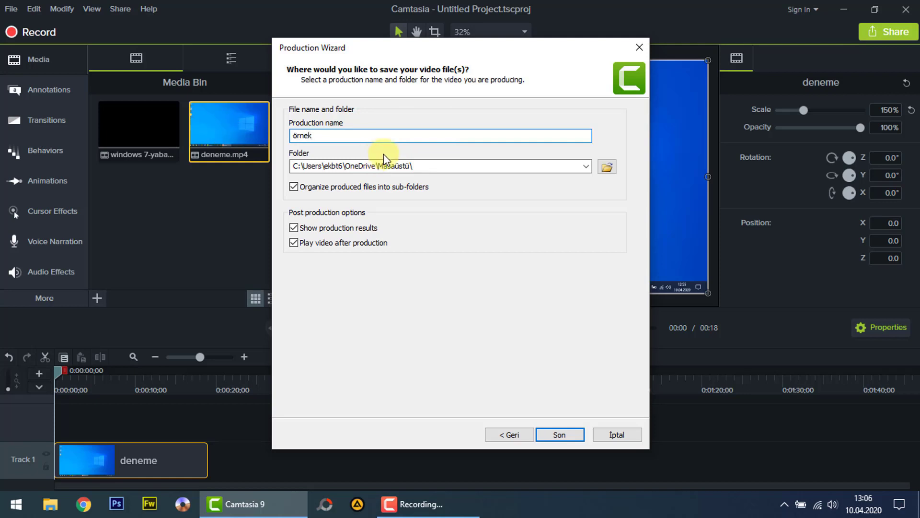
pyautogui.click(564, 433)
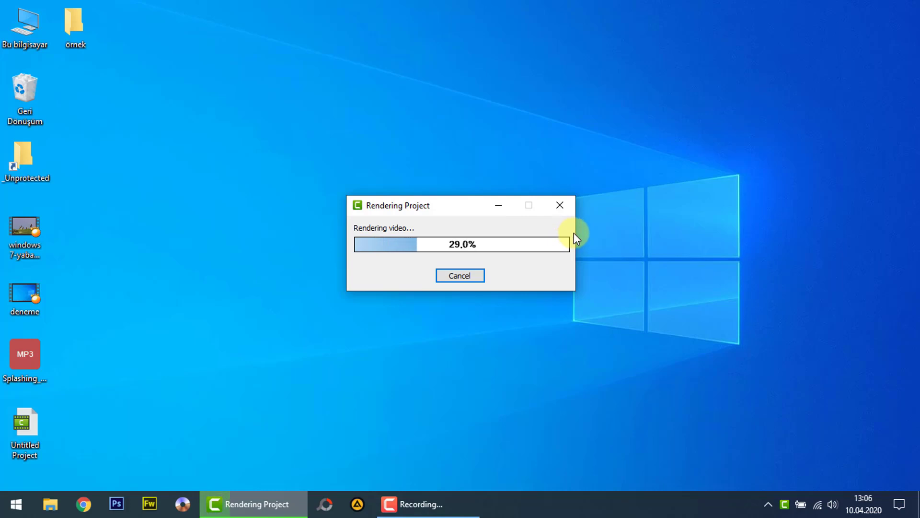
# Check the CPU load in Task Manager's performance view alongside the rendering progress, and close Task Manager.
pyautogui.rightClick(615, 503)
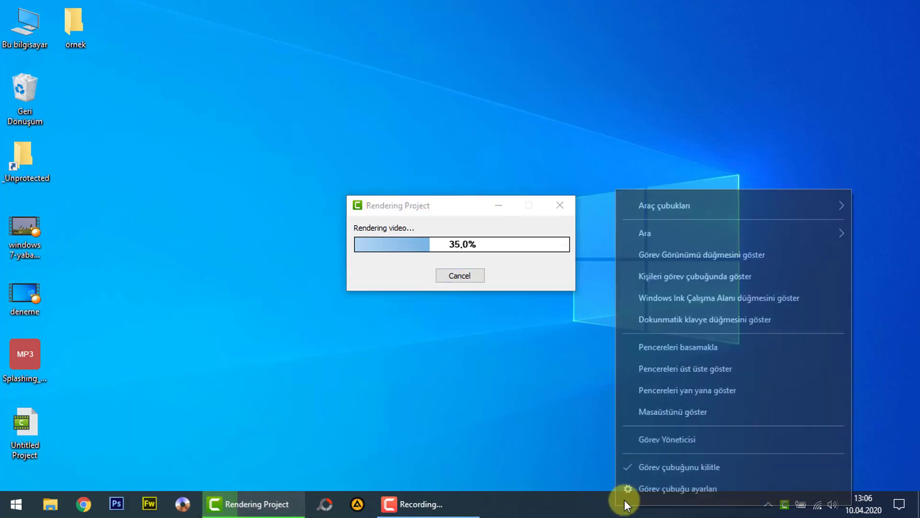
pyautogui.click(696, 442)
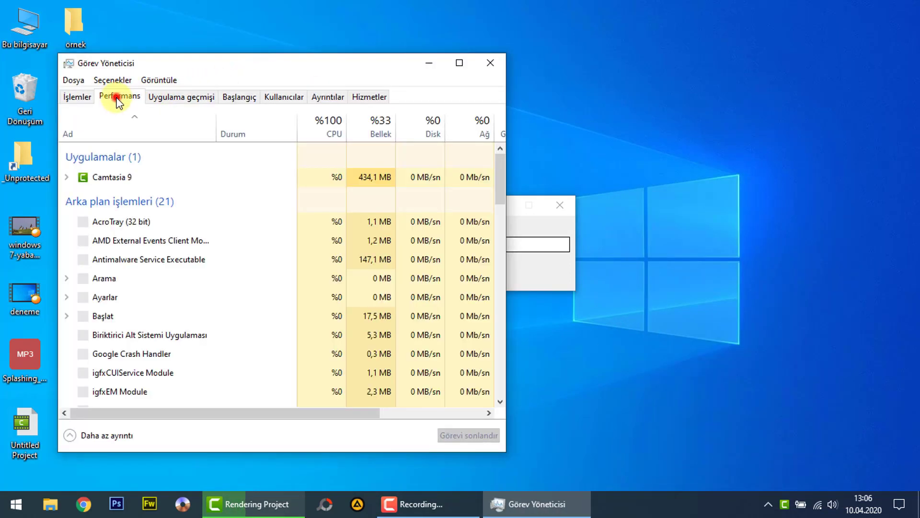
pyautogui.click(117, 97)
pyautogui.moveTo(202, 71); pyautogui.dragTo(487, 66)
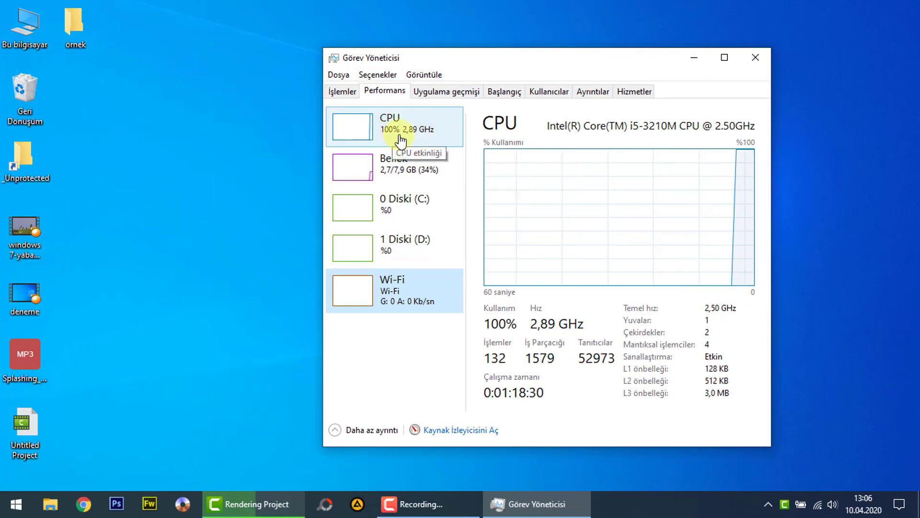
pyautogui.moveTo(487, 65); pyautogui.dragTo(639, 67)
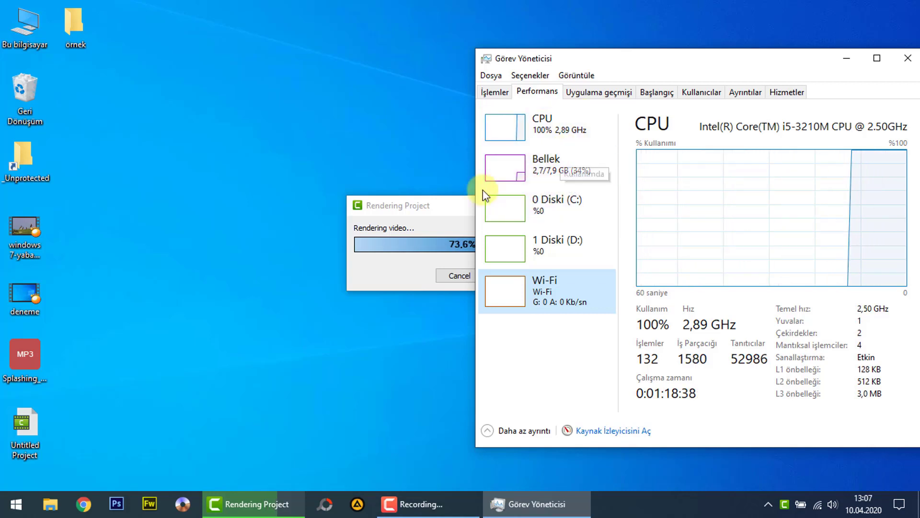
pyautogui.click(908, 60)
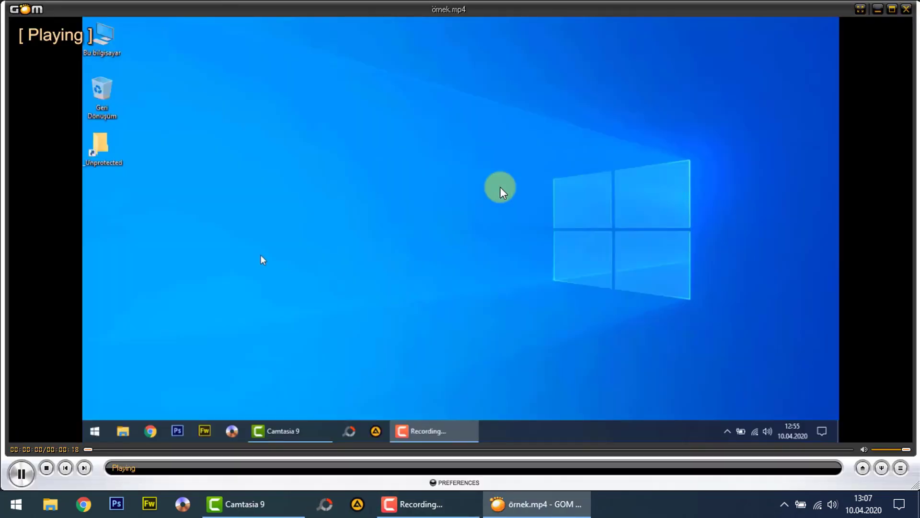
# Close the playing video and production results, and check the produced video file in the örnek folder on the desktop.
pyautogui.click(904, 11)
pyautogui.click(562, 435)
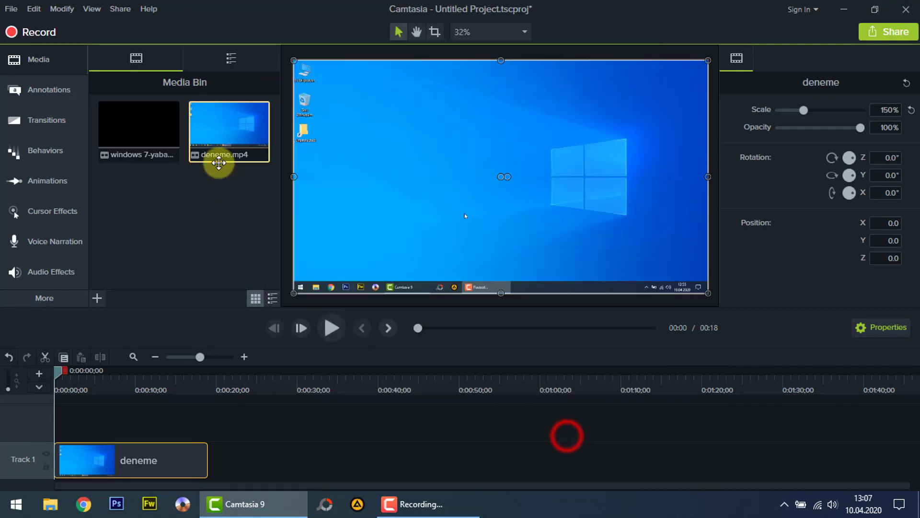
pyautogui.click(845, 8)
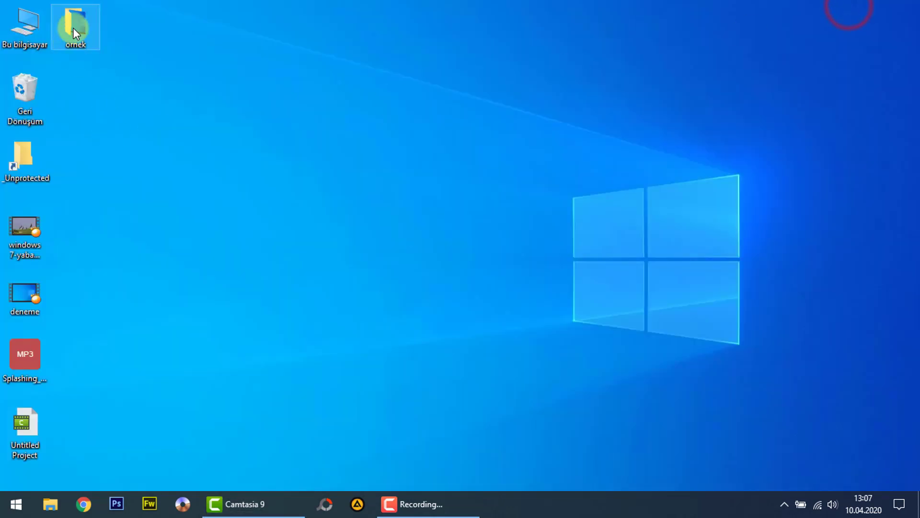
pyautogui.moveTo(105, 28); pyautogui.dragTo(107, 30)
pyautogui.doubleClick(124, 33)
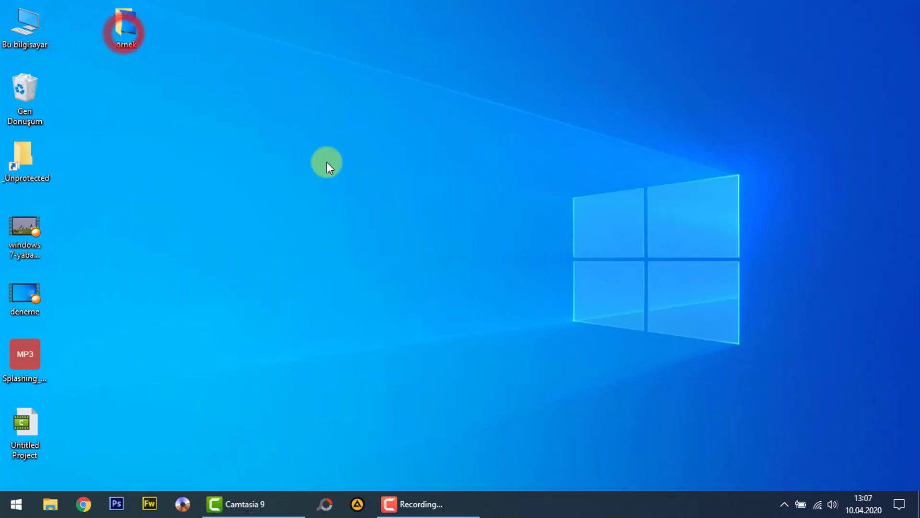
pyautogui.moveTo(162, 117); pyautogui.dragTo(215, 128)
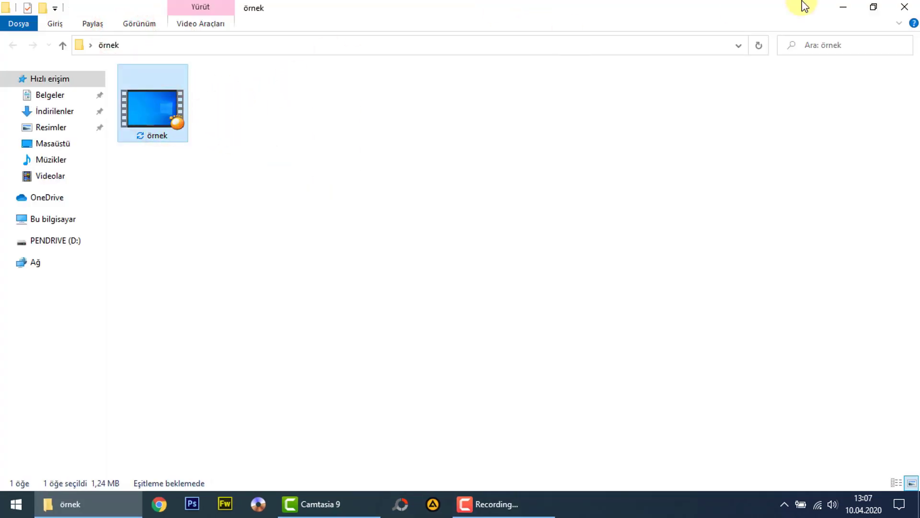
pyautogui.click(904, 7)
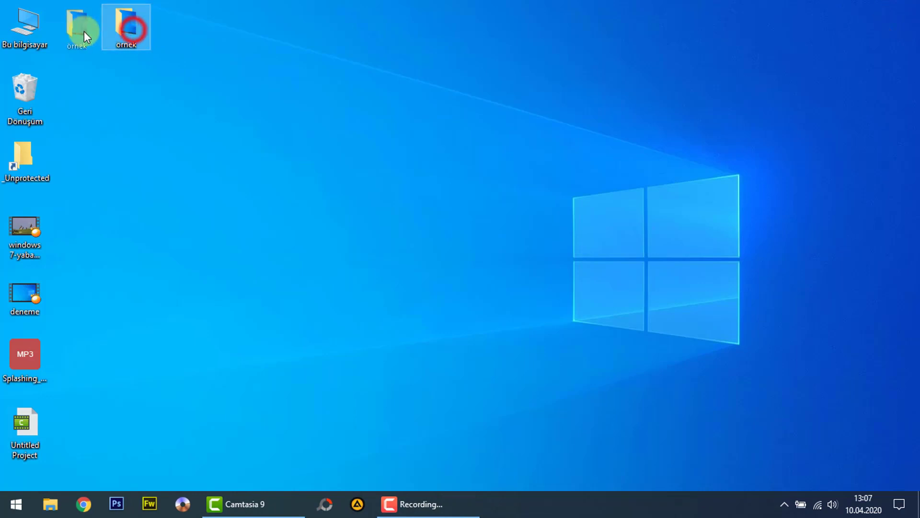
# Move the örnek folder icon beside Bu bilgisayar on the desktop and switch back to Camtasia.
pyautogui.moveTo(84, 31); pyautogui.dragTo(84, 31)
pyautogui.click(180, 149)
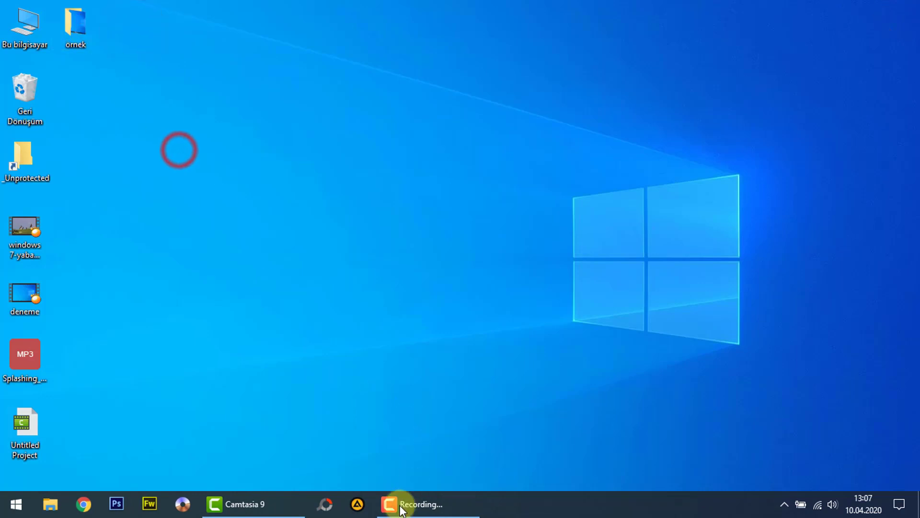
pyautogui.click(261, 504)
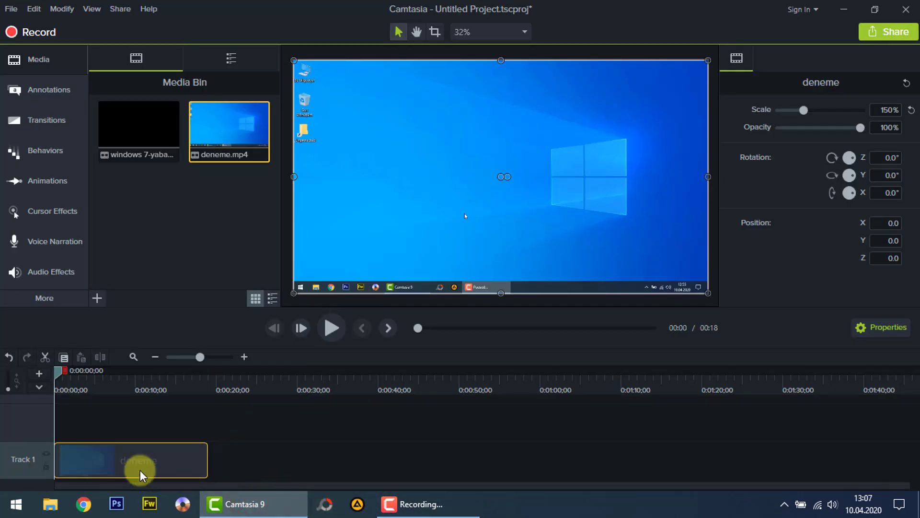
# Delete the deneme clip from the timeline and add deneme.mp4 from the media bin to Track 1 again.
pyautogui.press('Delete')
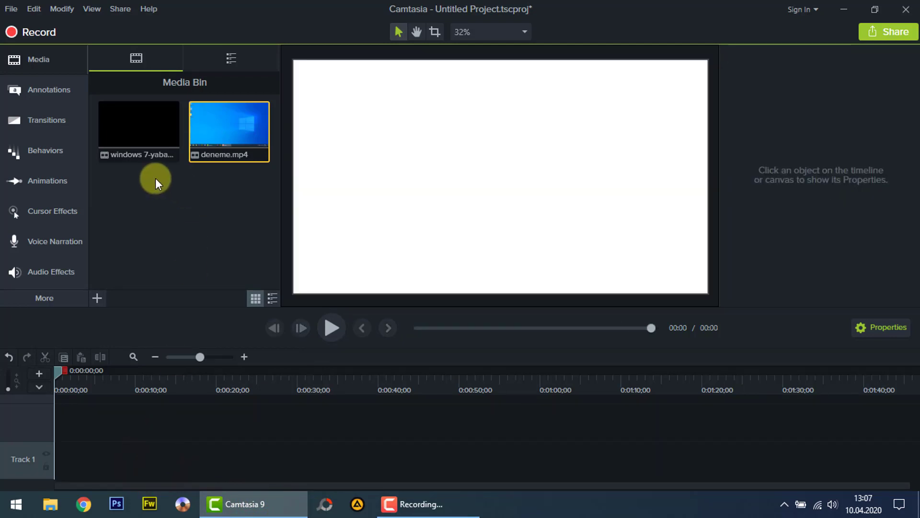
pyautogui.rightClick(229, 138)
pyautogui.click(267, 141)
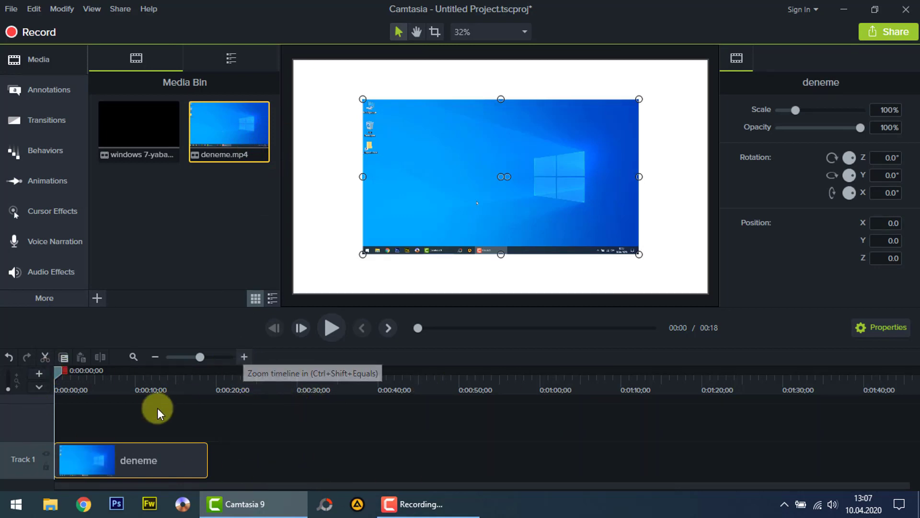
# Place the playhead at 0:00:05;24 in the deneme clip, play it from there and pause near eight seconds.
pyautogui.click(245, 357)
pyautogui.click(245, 357)
pyautogui.click(245, 356)
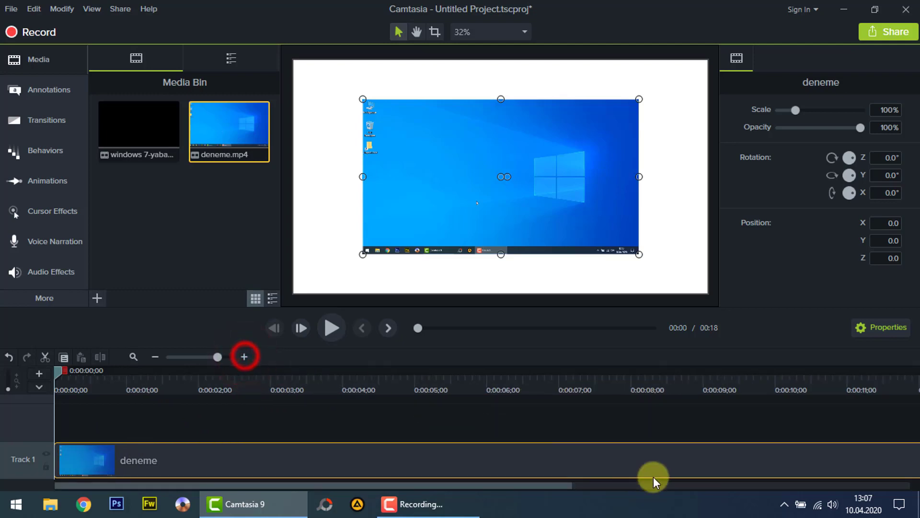
pyautogui.click(156, 356)
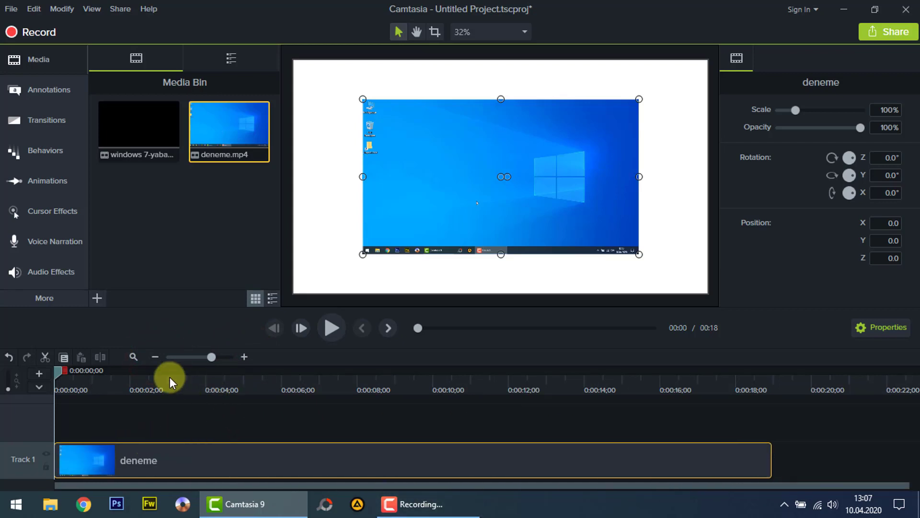
pyautogui.click(274, 377)
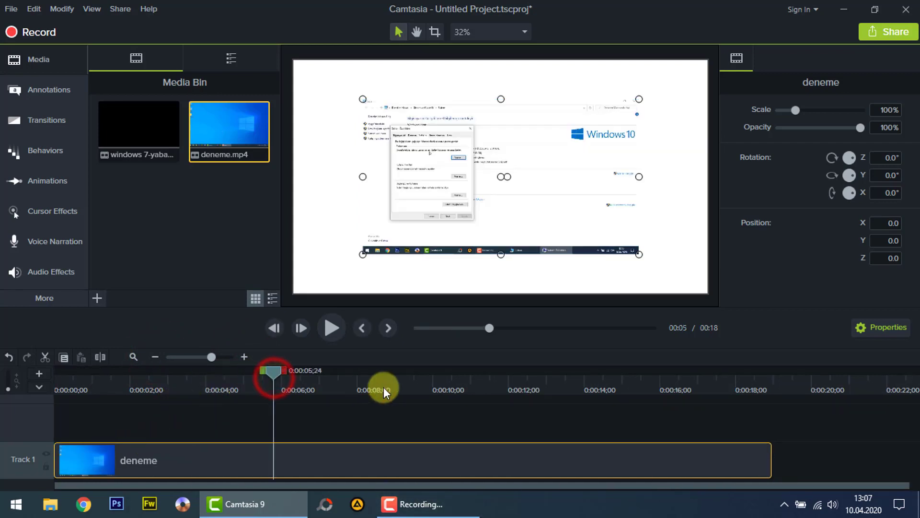
pyautogui.click(333, 326)
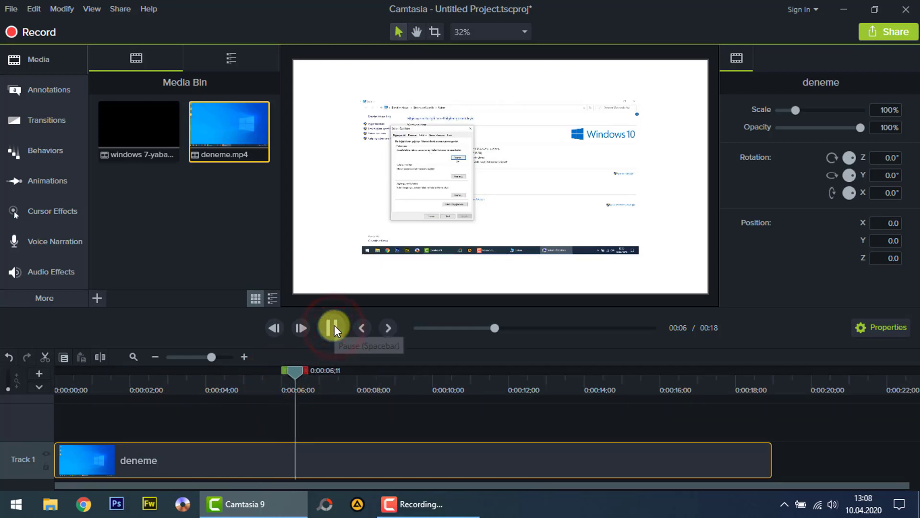
pyautogui.click(335, 329)
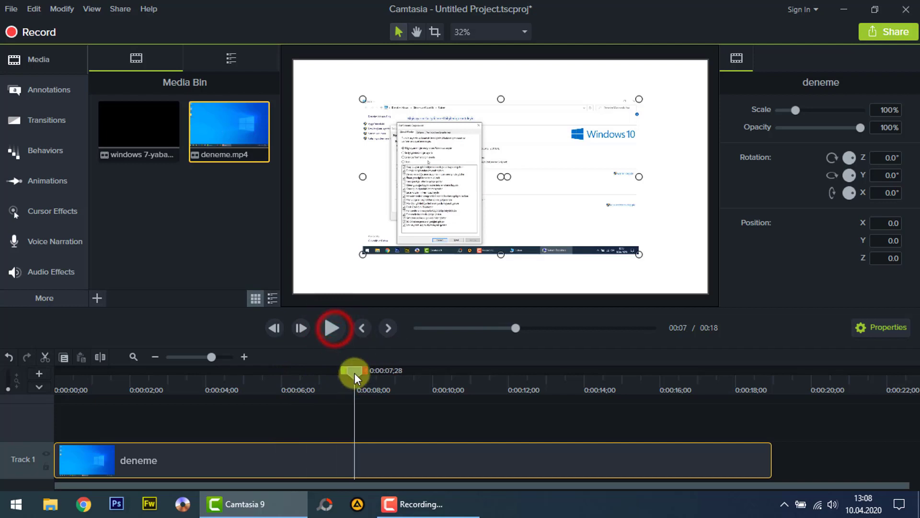
# Return the playhead to the clip's start, try the frame-by-media jumps, and play about the first two seconds.
pyautogui.click(363, 327)
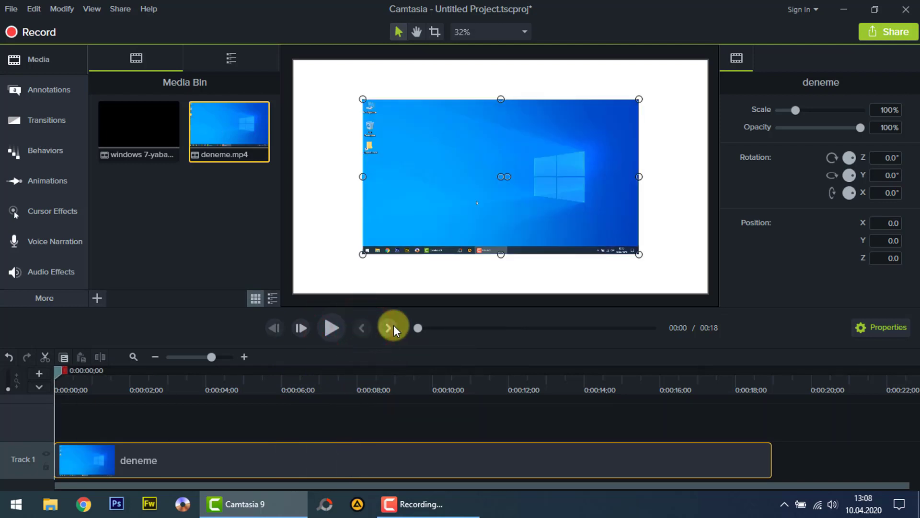
pyautogui.click(392, 326)
pyautogui.click(363, 328)
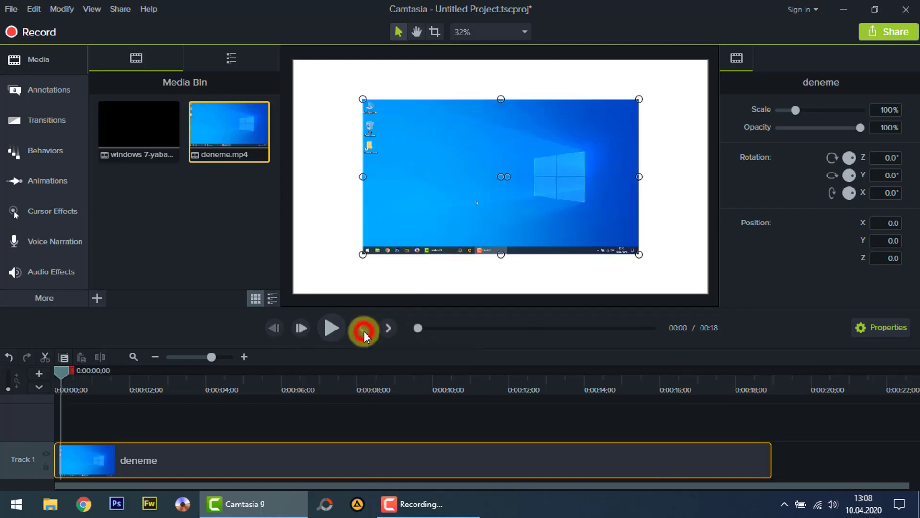
pyautogui.click(326, 327)
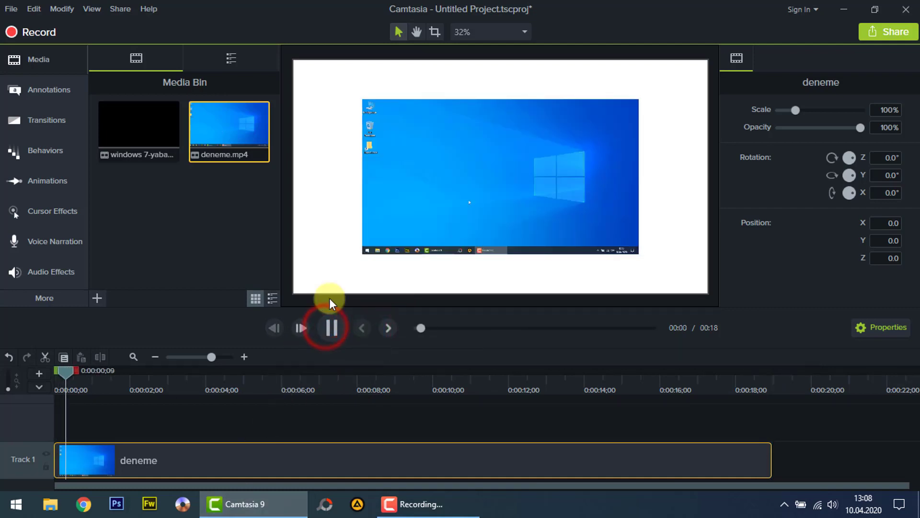
pyautogui.click(329, 327)
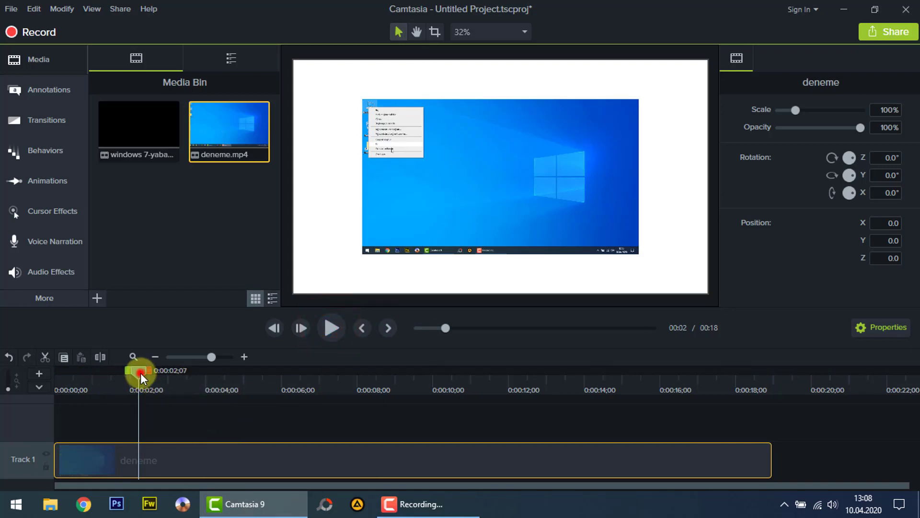
# Split the deneme clip at 0:00:10;02 on Track 1.
pyautogui.moveTo(140, 373); pyautogui.dragTo(268, 373)
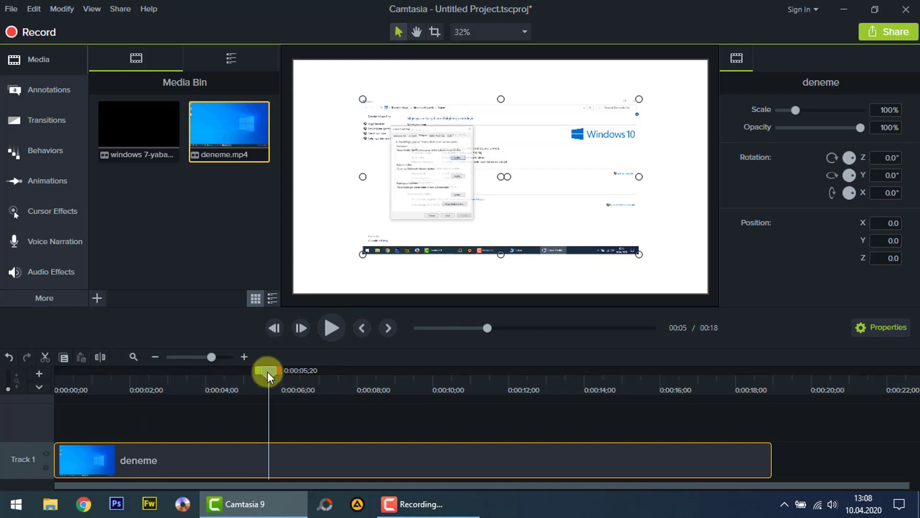
pyautogui.moveTo(267, 372); pyautogui.dragTo(415, 371)
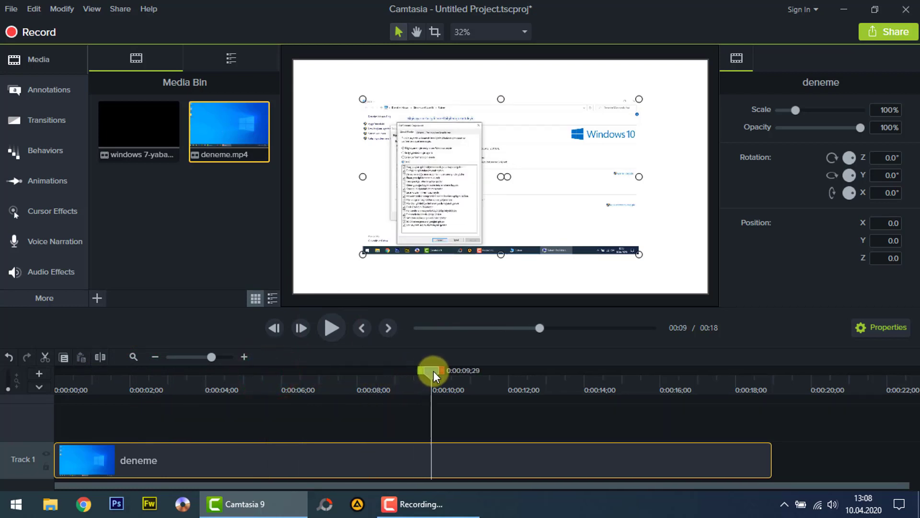
pyautogui.click(99, 357)
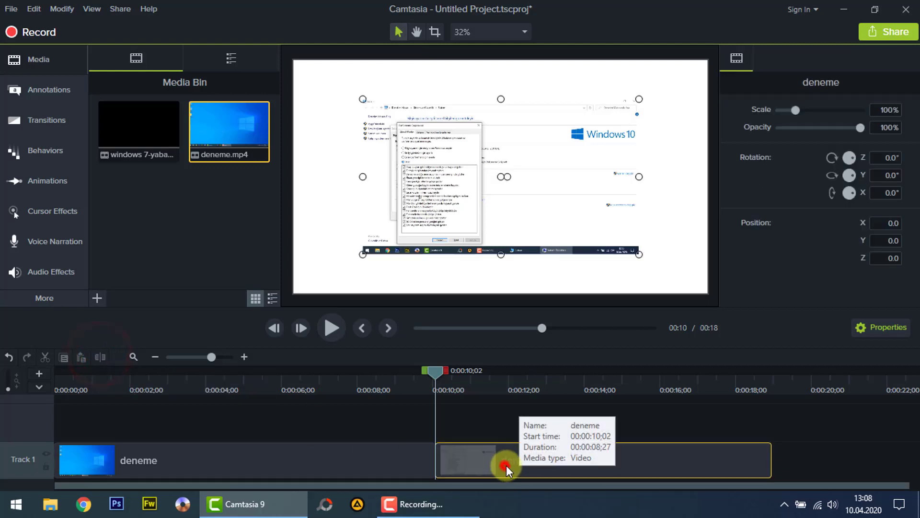
# Delete both parts of the split deneme clip and return the playhead to the start of the timeline.
pyautogui.moveTo(505, 465)
pyautogui.mouseDown()
pyautogui.moveTo(625, 461)
pyautogui.moveTo(490, 462)
pyautogui.mouseUp()
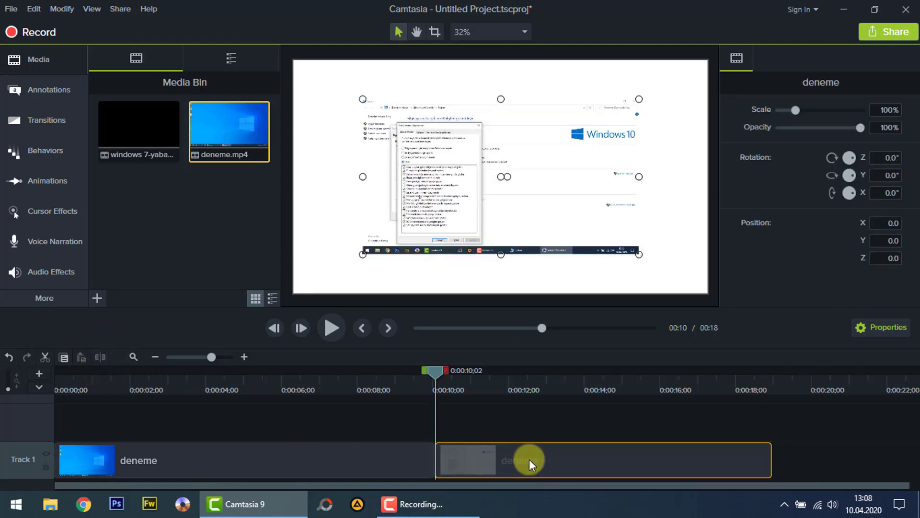
pyautogui.press('Delete')
pyautogui.click(407, 458)
pyautogui.press('Delete')
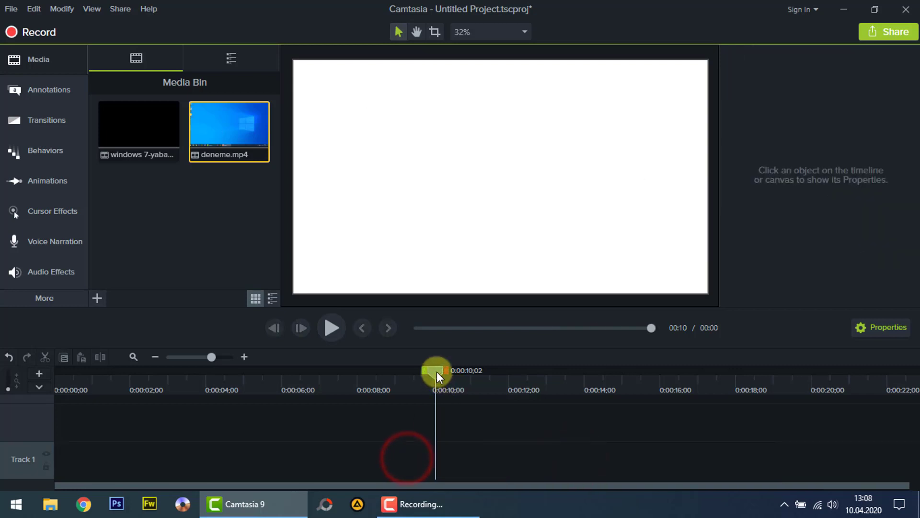
pyautogui.moveTo(436, 372); pyautogui.dragTo(38, 142)
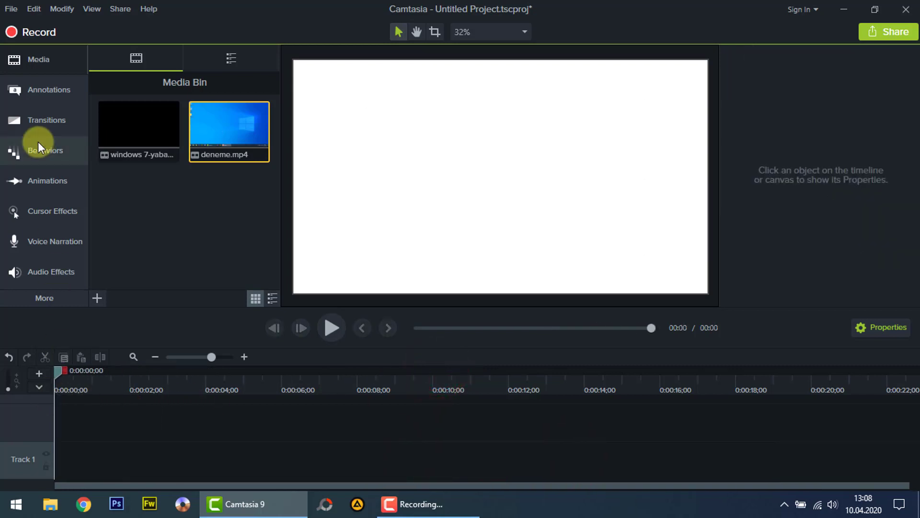
# Preview the farm-01 and house-03 icons from the library's Icons - Buildings folder, and collapse the folder.
pyautogui.click(42, 64)
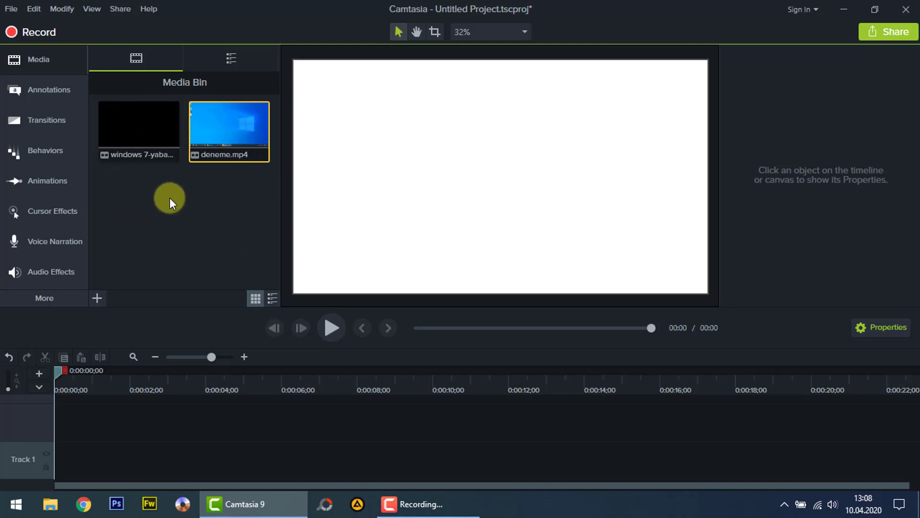
pyautogui.click(236, 57)
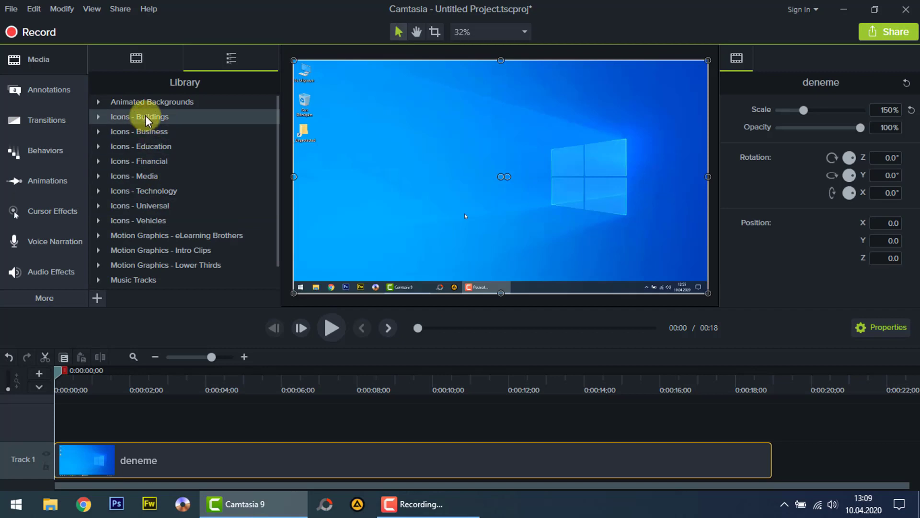
pyautogui.doubleClick(146, 116)
pyautogui.scroll(-1, 203, 152)
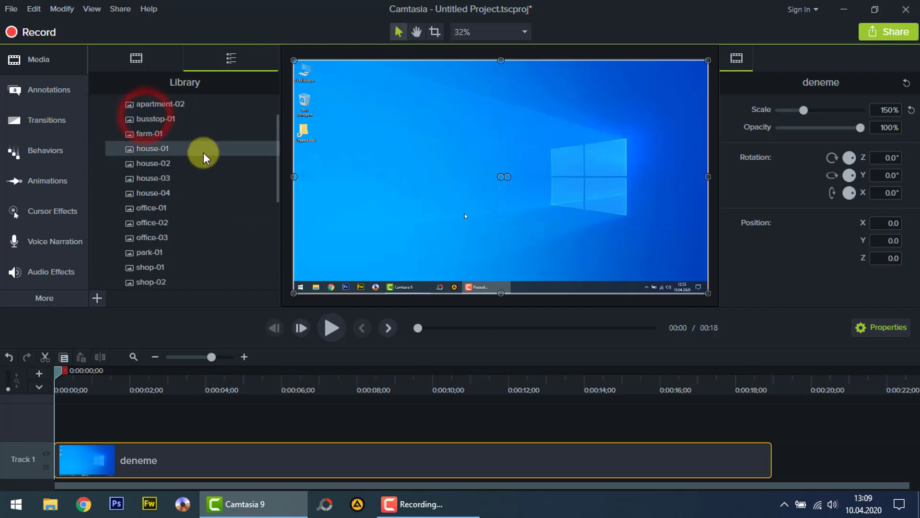
pyautogui.doubleClick(160, 134)
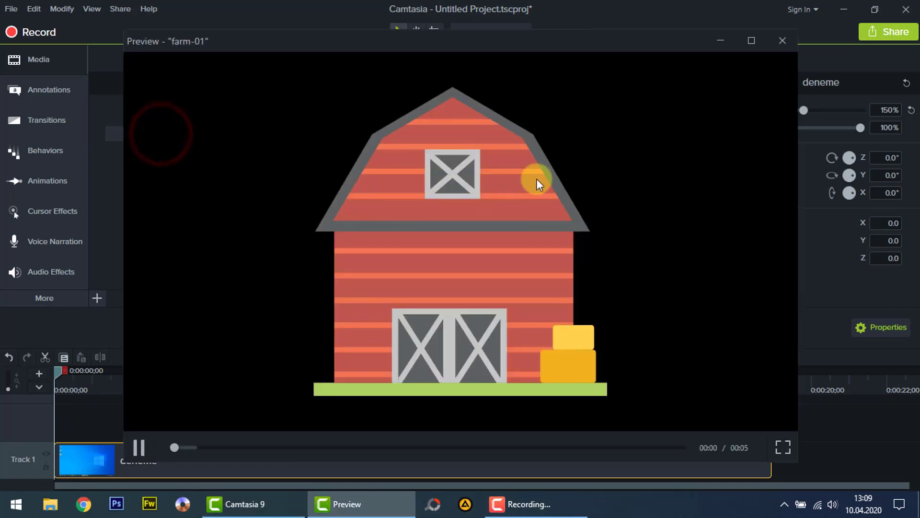
pyautogui.click(782, 42)
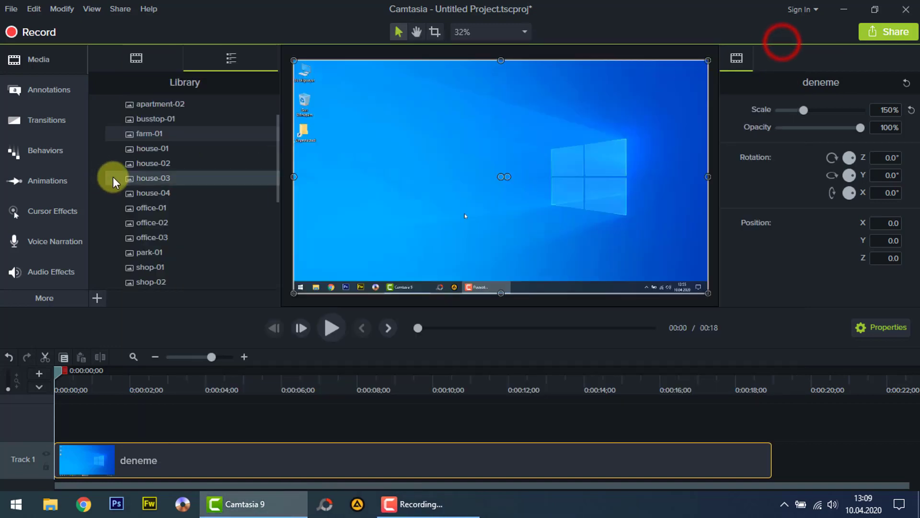
pyautogui.doubleClick(156, 176)
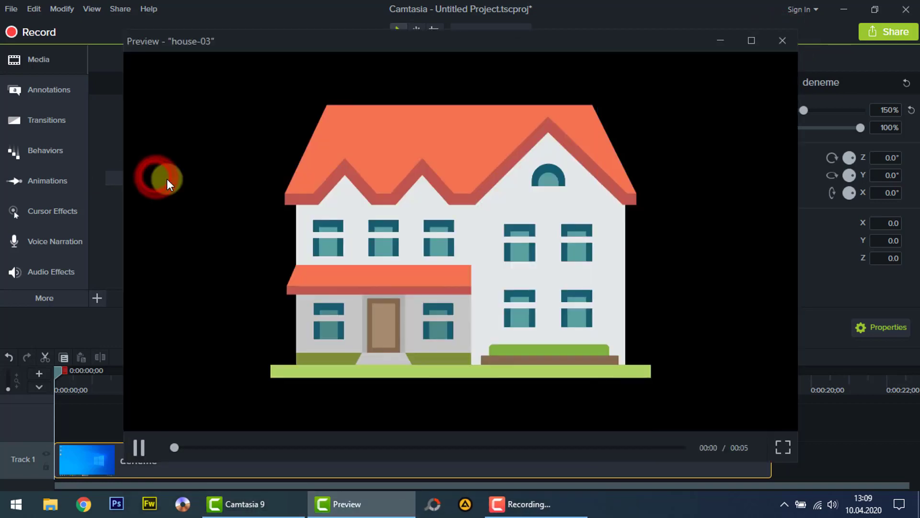
pyautogui.click(783, 40)
pyautogui.scroll(3, 186, 191)
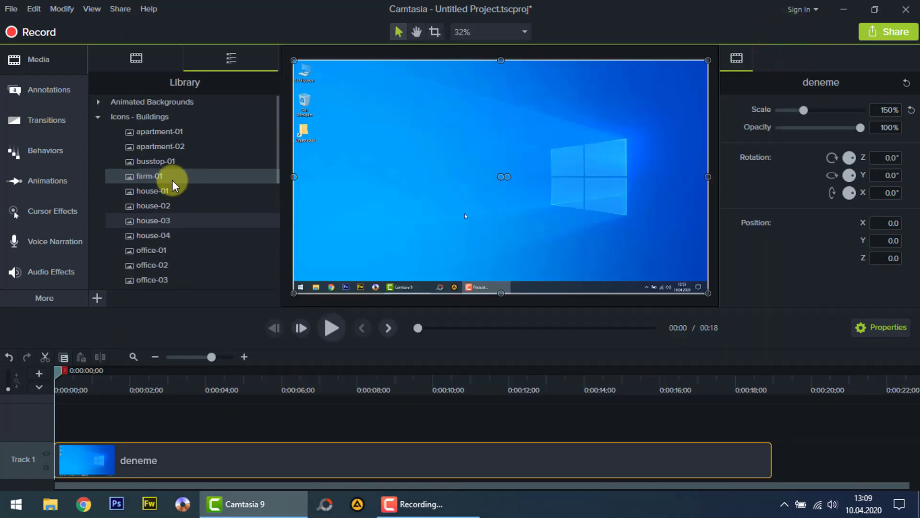
pyautogui.click(98, 116)
# Preview the floatingboxes and mountaindawn clips from the library's Animated Backgrounds folder, and collapse the folder.
pyautogui.click(149, 104)
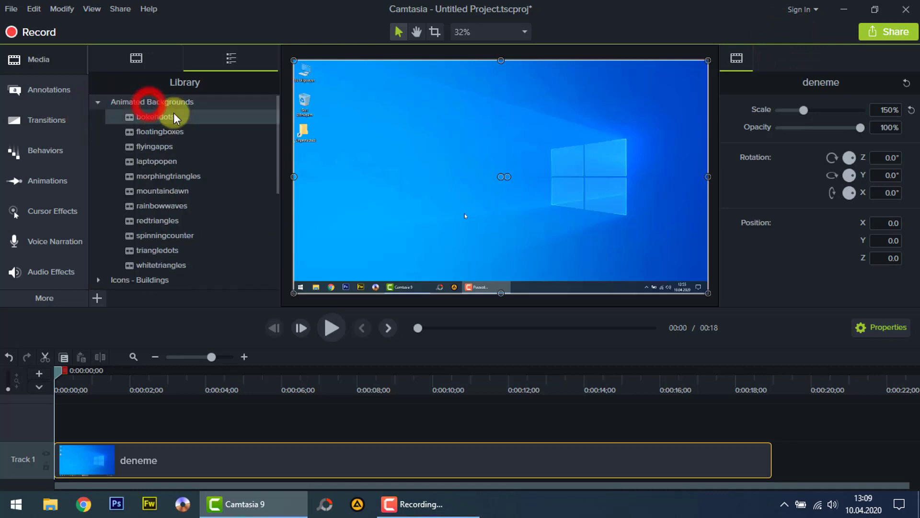
pyautogui.click(164, 131)
pyautogui.doubleClick(164, 131)
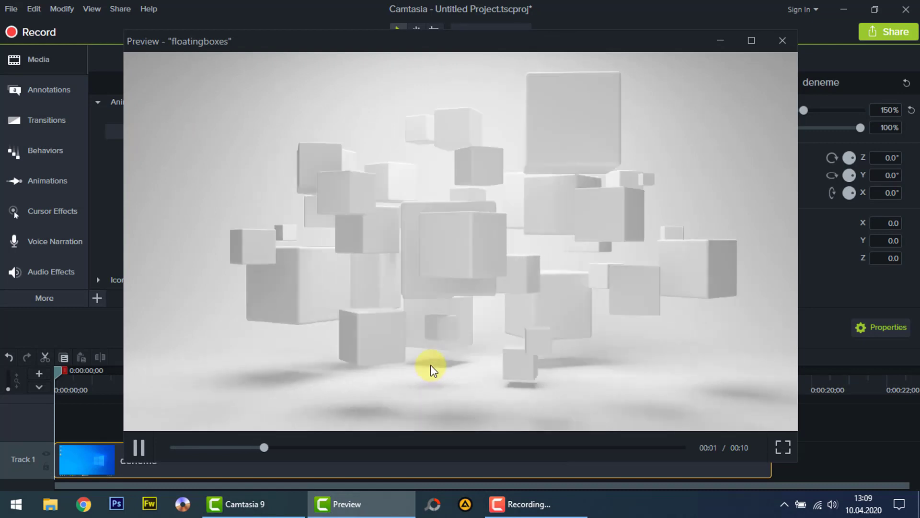
pyautogui.click(462, 446)
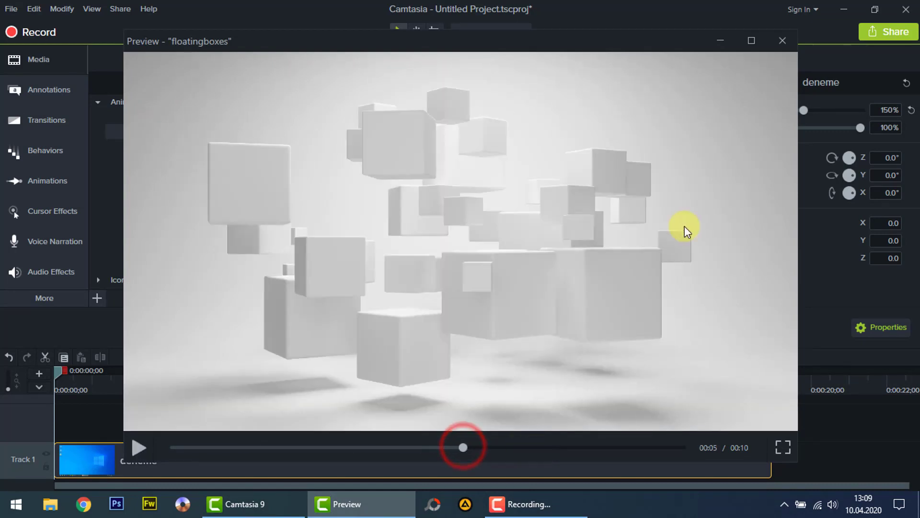
pyautogui.click(785, 43)
pyautogui.click(173, 190)
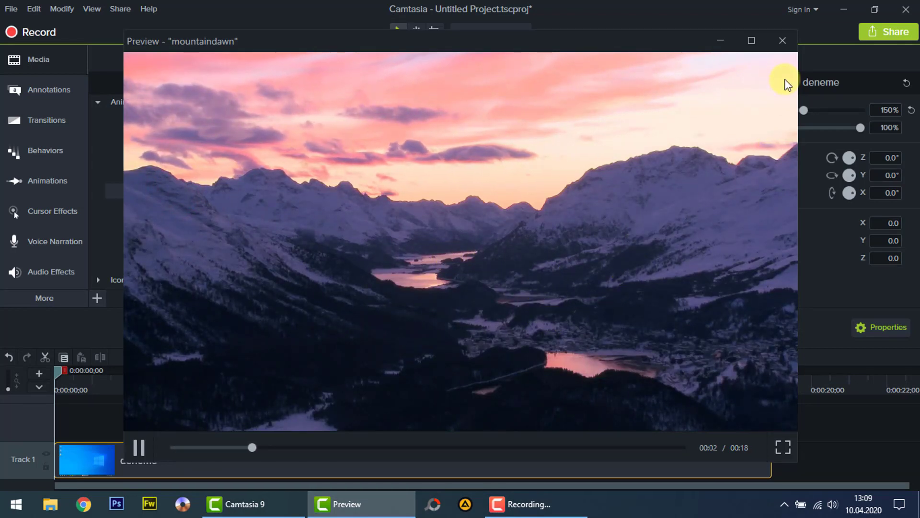
pyautogui.click(783, 41)
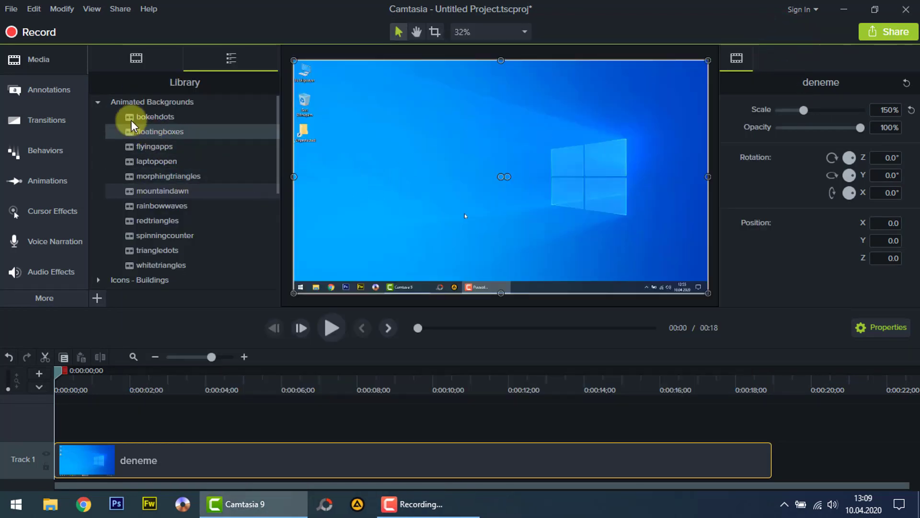
pyautogui.click(98, 102)
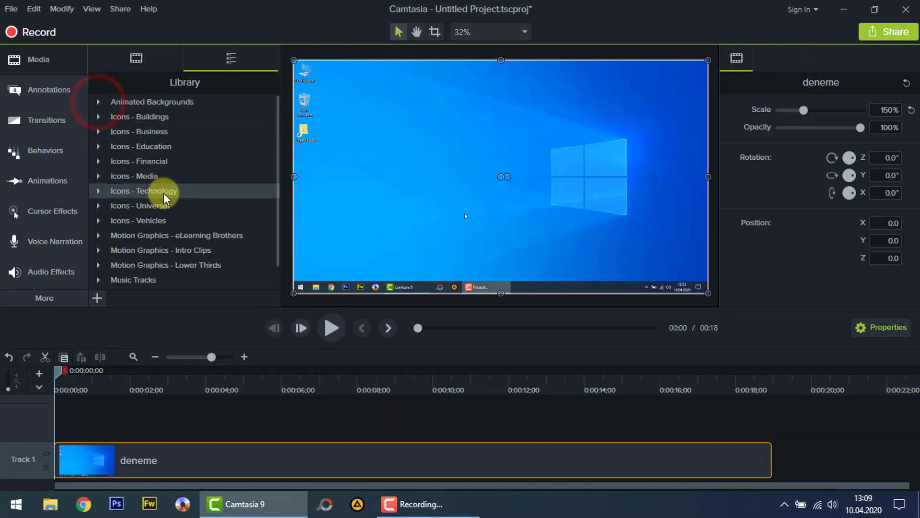
# Preview the slidingboxes-01-91 title from the library's Motion Graphics - Lower Thirds folder.
pyautogui.scroll(-2, 191, 234)
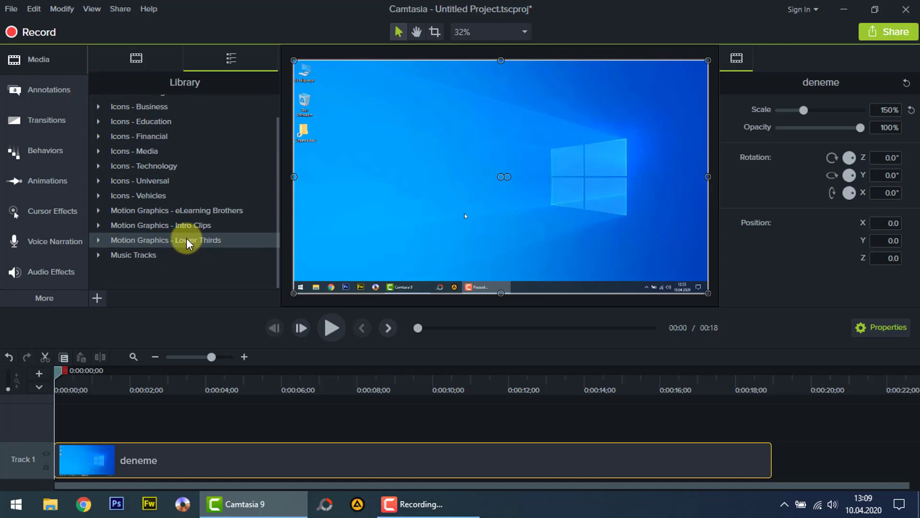
pyautogui.click(200, 240)
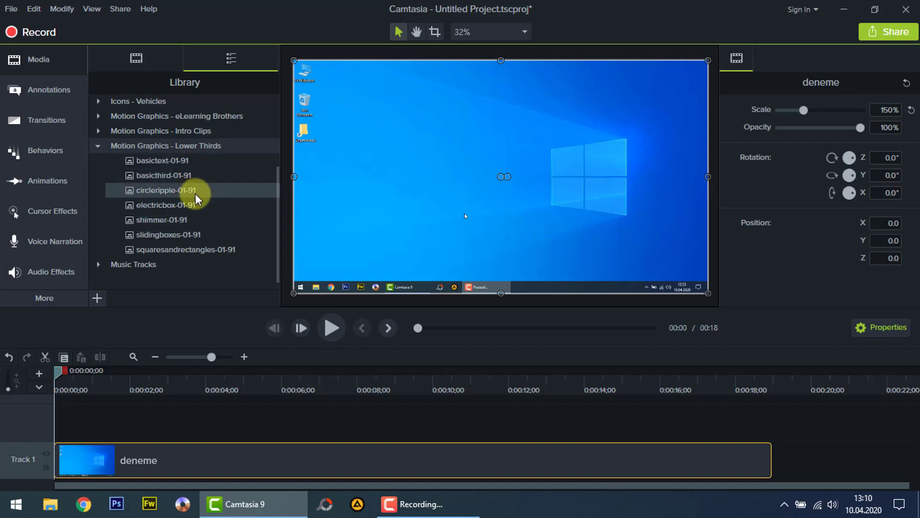
pyautogui.doubleClick(172, 234)
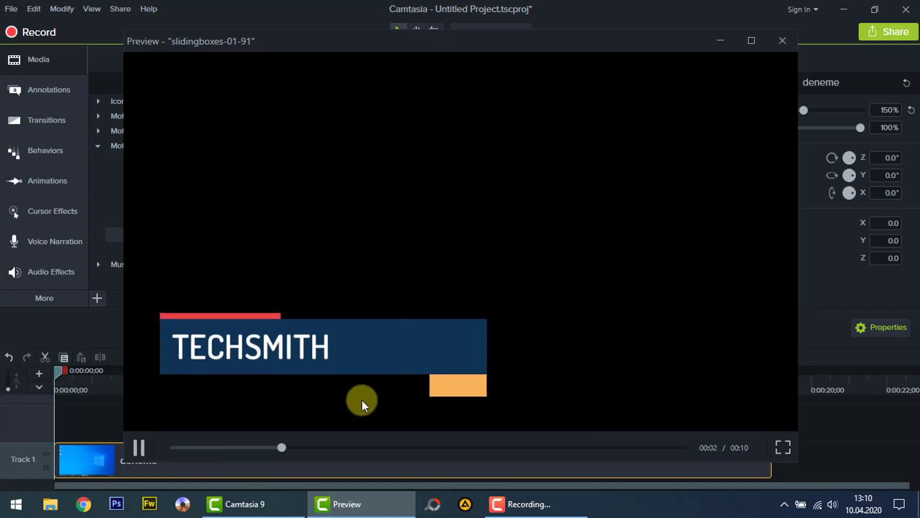
# Add the slidingboxes-01-91 lower third to the timeline at the playhead and play it over the deneme clip until its text shows.
pyautogui.click(783, 40)
pyautogui.rightClick(161, 234)
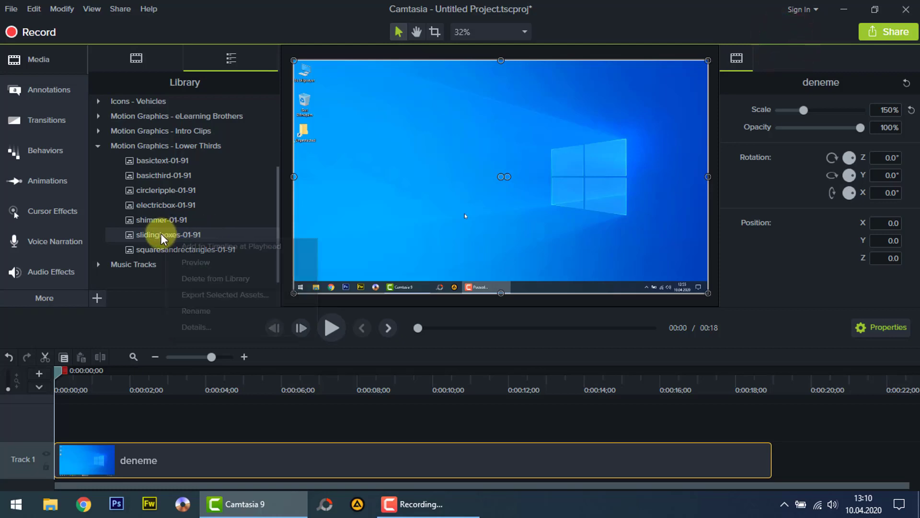
pyautogui.click(211, 246)
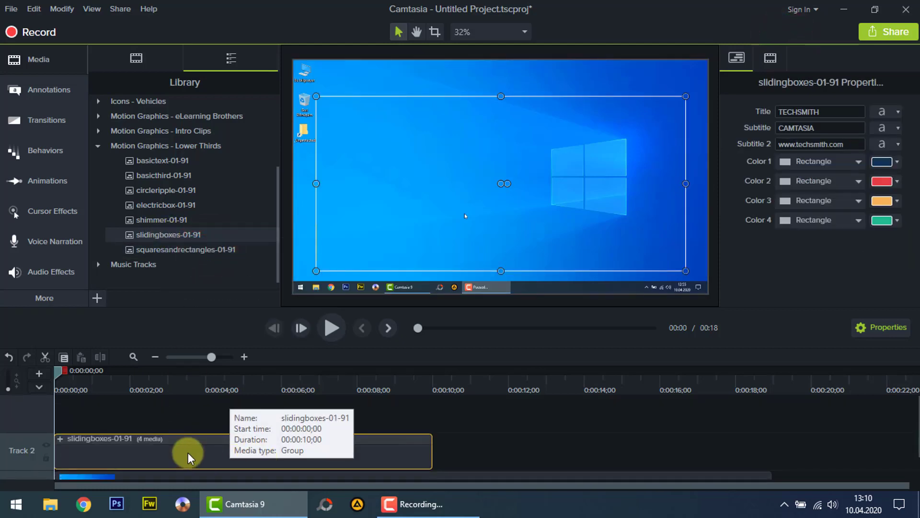
pyautogui.moveTo(191, 452); pyautogui.dragTo(157, 453)
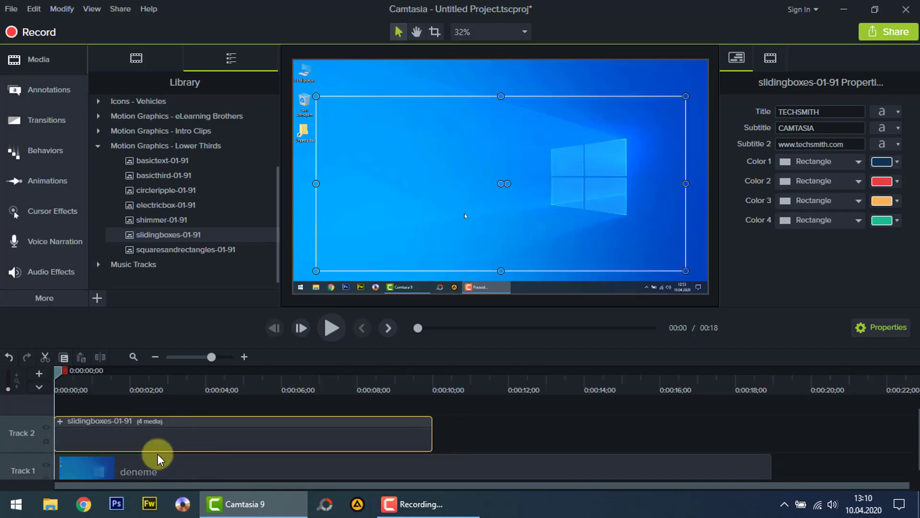
pyautogui.click(329, 326)
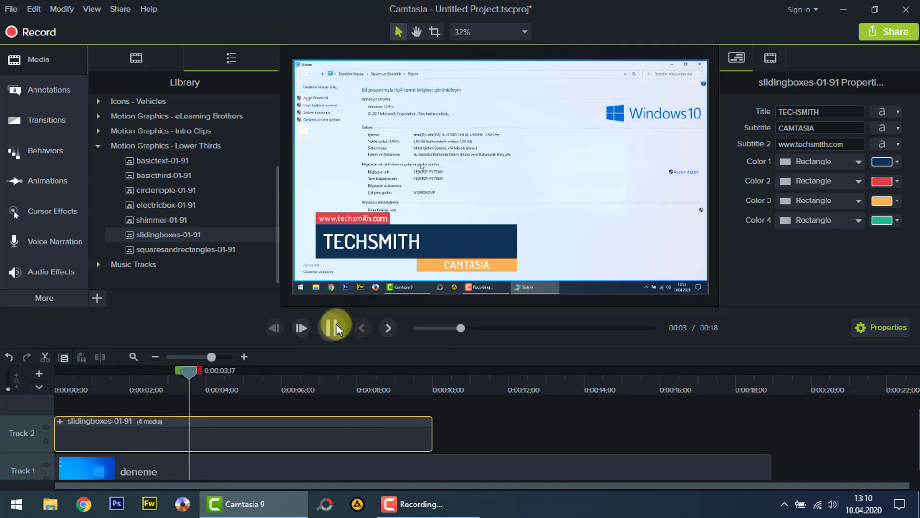
pyautogui.click(333, 326)
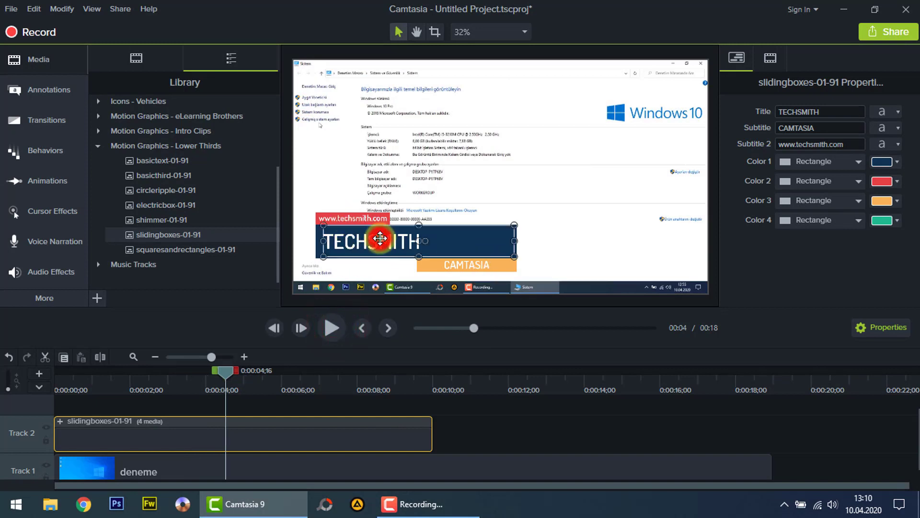
# Replace the lower third's TECHSMITH title text with "Camtasia Studio 9" on the canvas and deselect it.
pyautogui.doubleClick(362, 244)
pyautogui.doubleClick(361, 244)
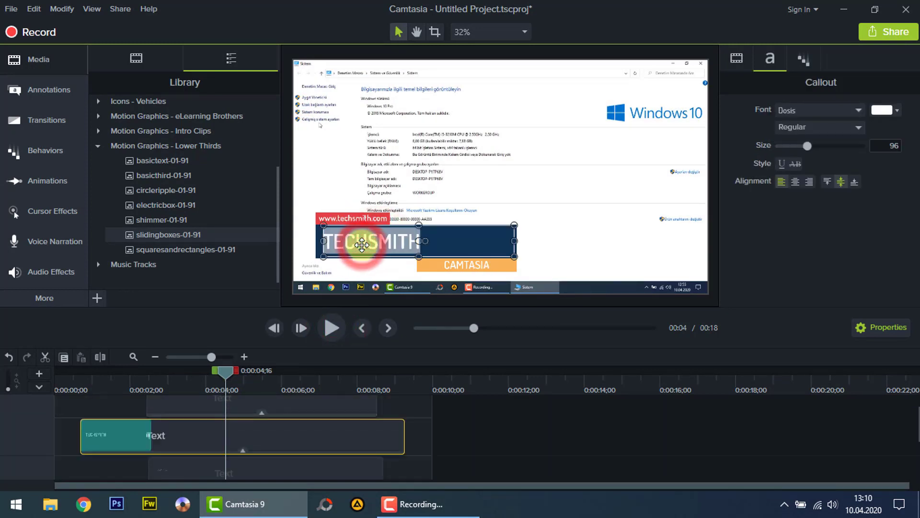
pyautogui.write('Camtasia Studio 9')
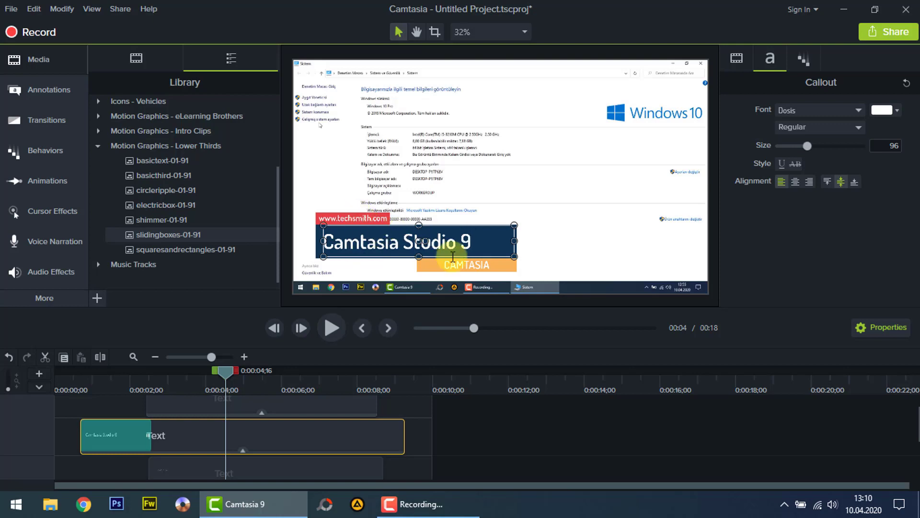
pyautogui.click(470, 435)
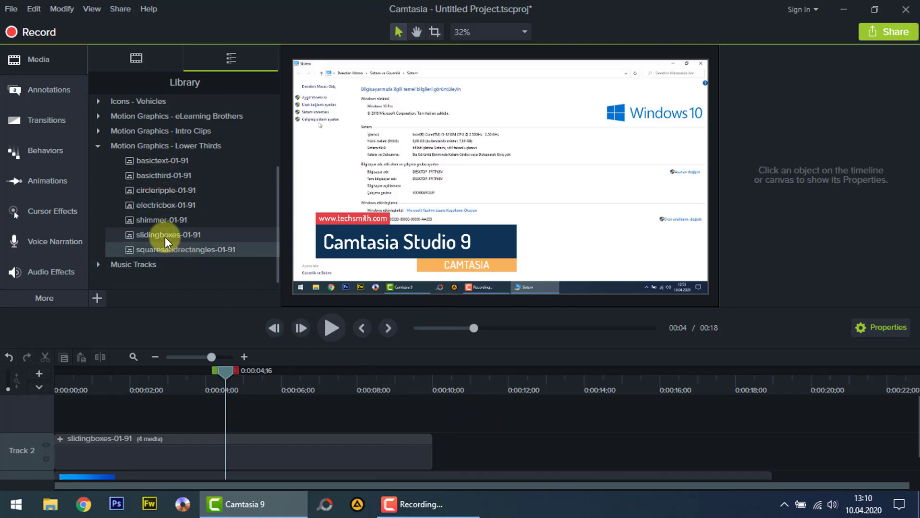
# Collapse the Motion Graphics - Lower Thirds folder and preview the asimpleway track from the Music Tracks folder.
pyautogui.click(101, 146)
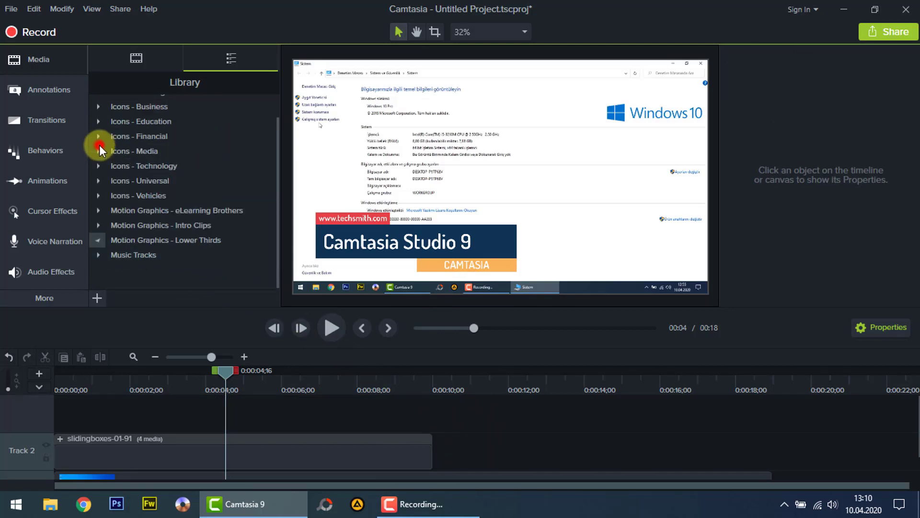
pyautogui.click(152, 254)
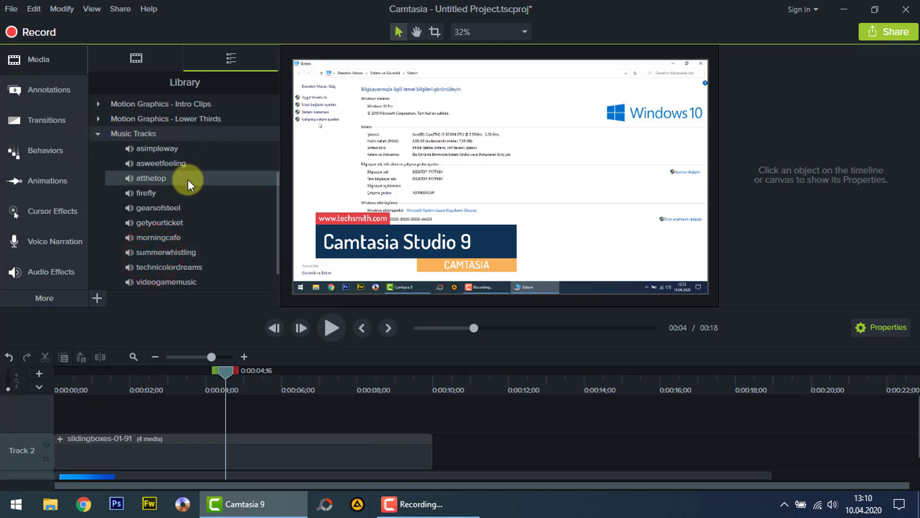
pyautogui.scroll(-1, 177, 165)
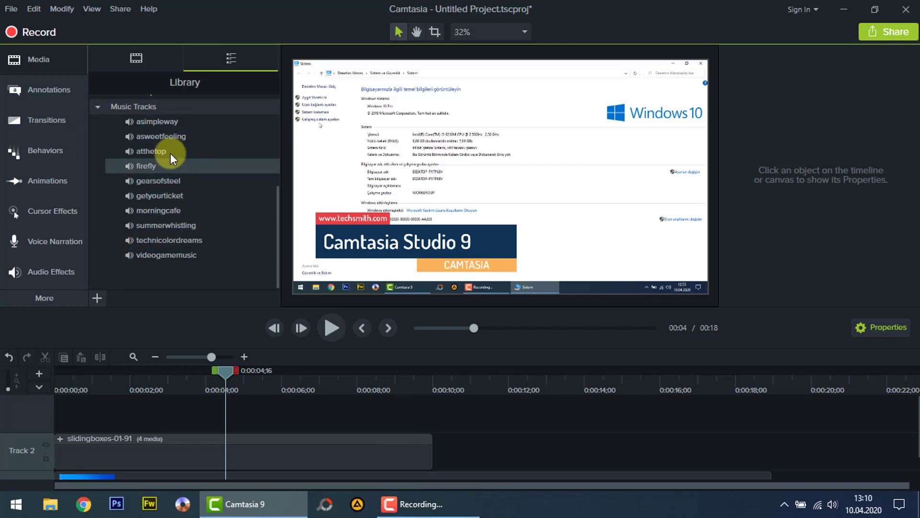
pyautogui.doubleClick(163, 125)
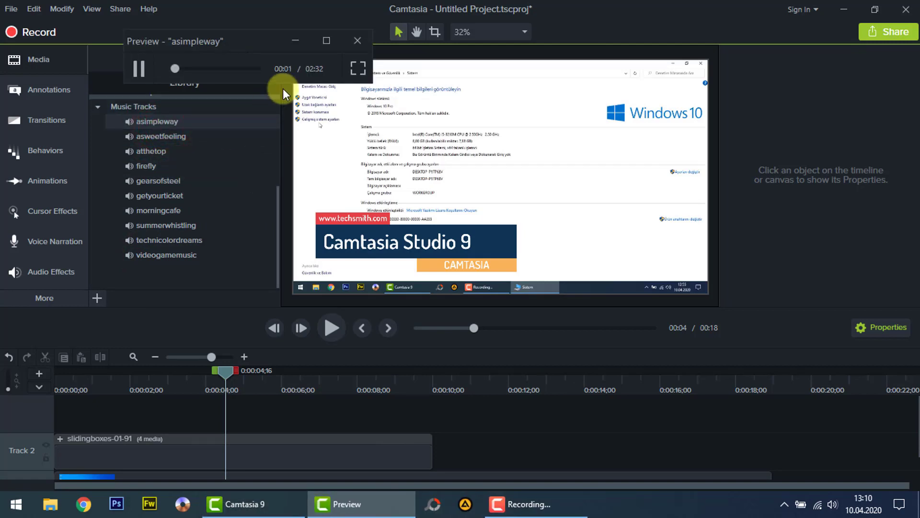
pyautogui.click(357, 41)
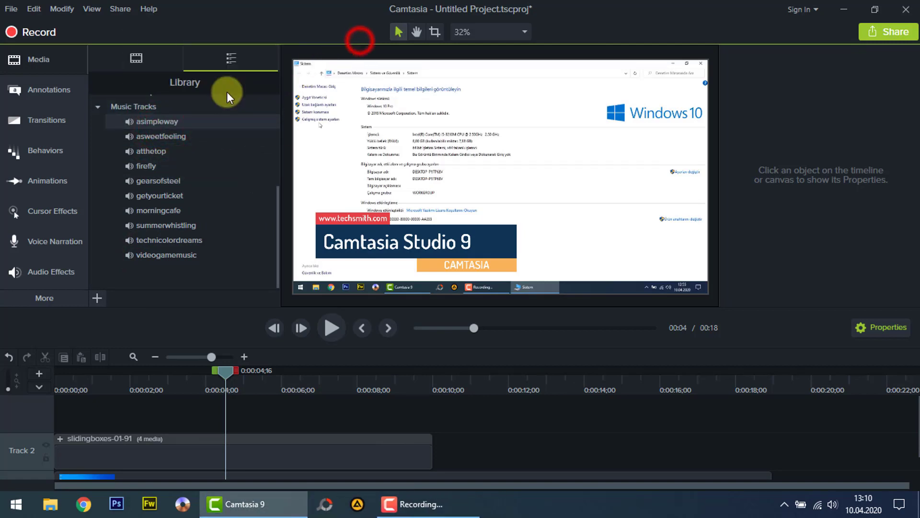
# Add the asimpleway music to the timeline, align it to the timeline start, and return the playhead to 0:00:00;00.
pyautogui.rightClick(162, 123)
pyautogui.click(210, 133)
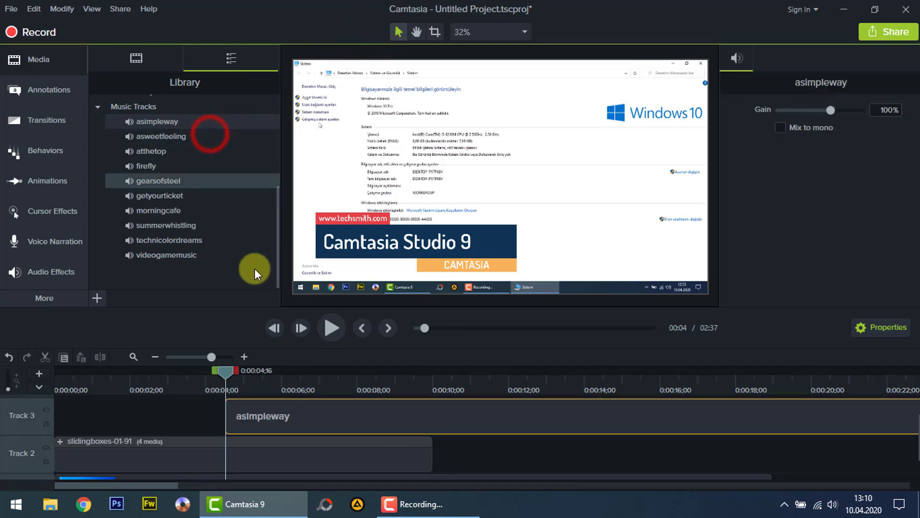
pyautogui.moveTo(407, 415); pyautogui.dragTo(143, 415)
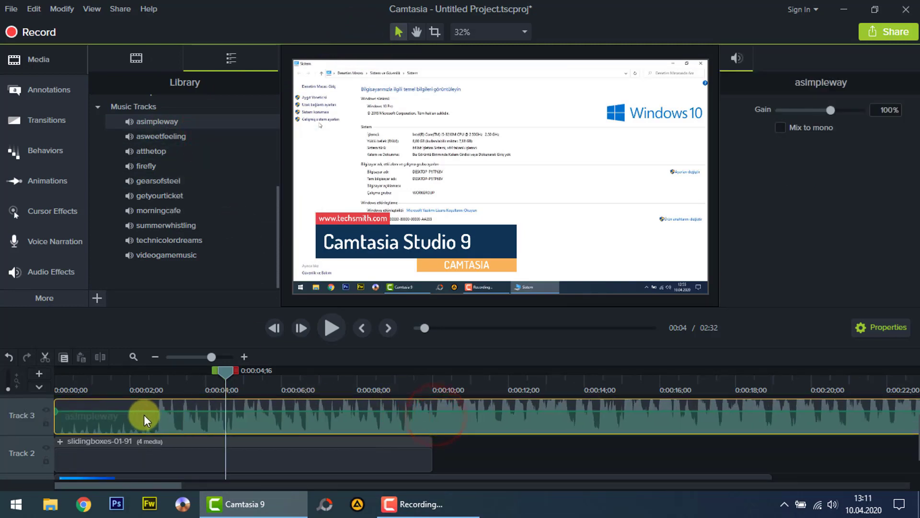
pyautogui.moveTo(177, 376); pyautogui.dragTo(17, 390)
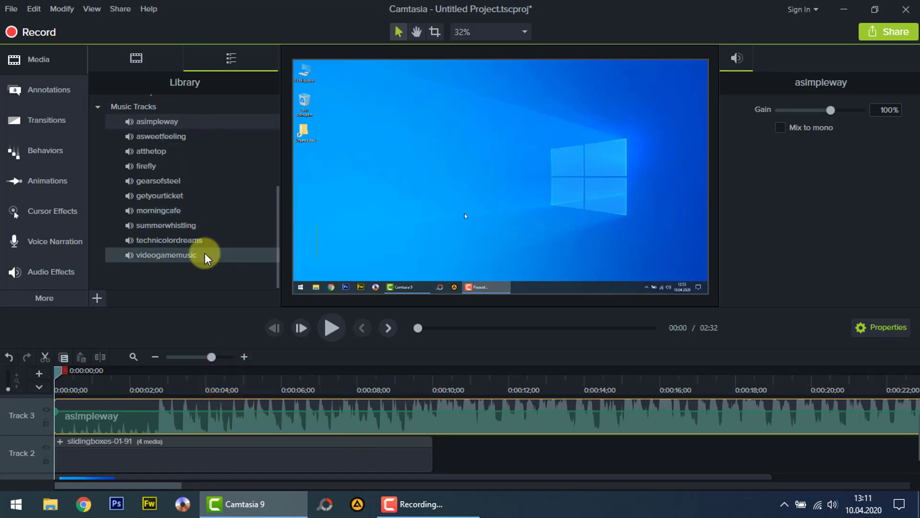
# Lower the audio level of the asimpleway clip slightly on Track 3 and collapse the Music Tracks folder.
pyautogui.click(165, 123)
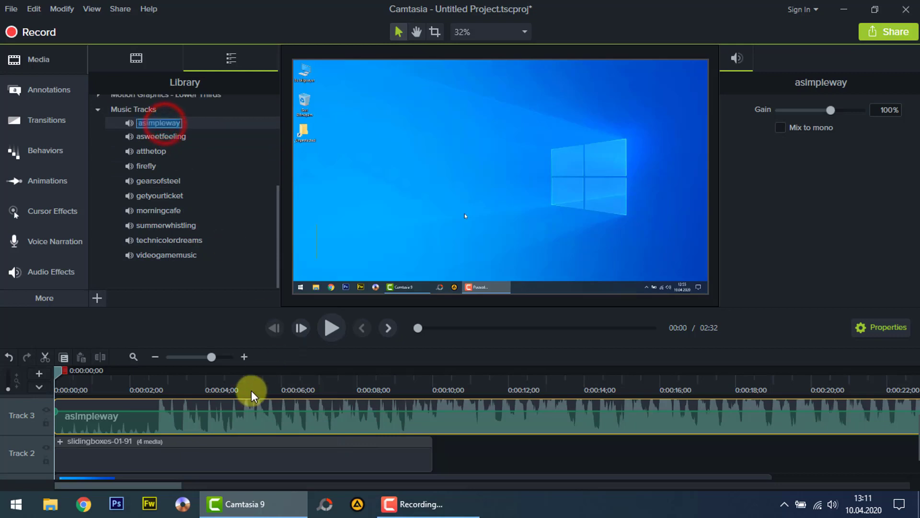
pyautogui.click(267, 416)
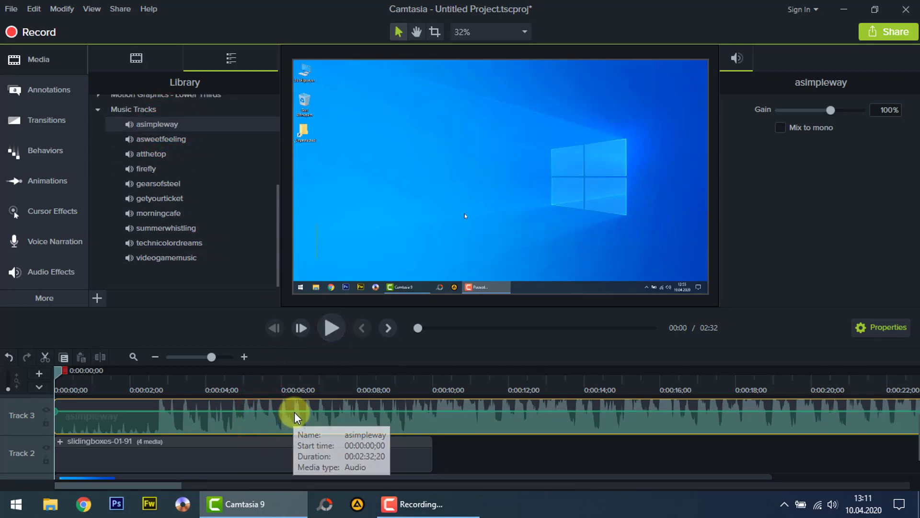
pyautogui.moveTo(294, 412)
pyautogui.mouseDown()
pyautogui.moveTo(292, 426)
pyautogui.moveTo(299, 395)
pyautogui.moveTo(297, 425)
pyautogui.moveTo(300, 418)
pyautogui.mouseUp()
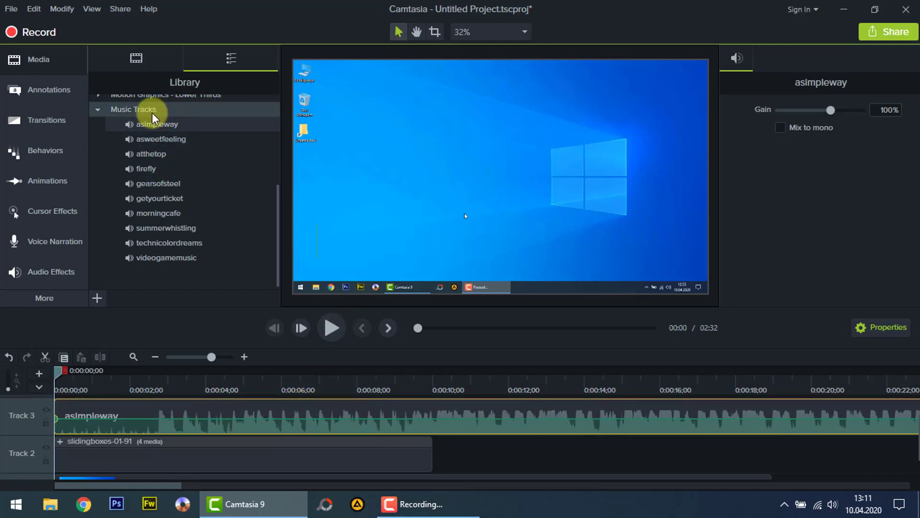
pyautogui.click(98, 108)
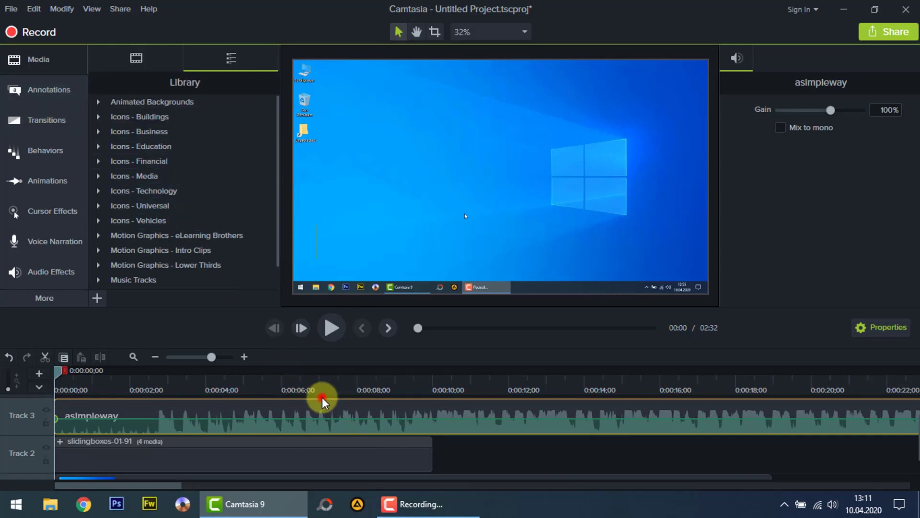
# Delete the asimpleway music and the slidingboxes-01-91 title from the timeline, keeping only the deneme clip.
pyautogui.click(320, 413)
pyautogui.press('Delete')
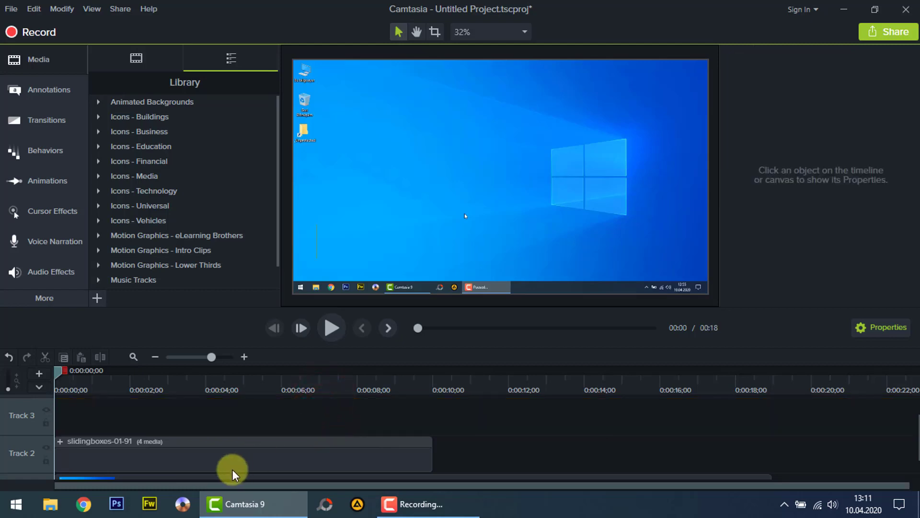
pyautogui.scroll(-1, 261, 456)
pyautogui.click(412, 427)
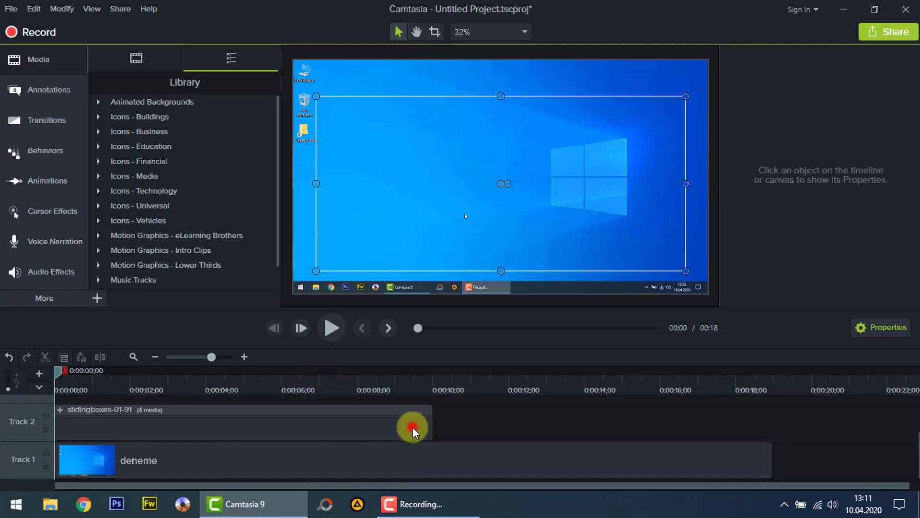
pyautogui.press('Delete')
pyautogui.scroll(1, 243, 414)
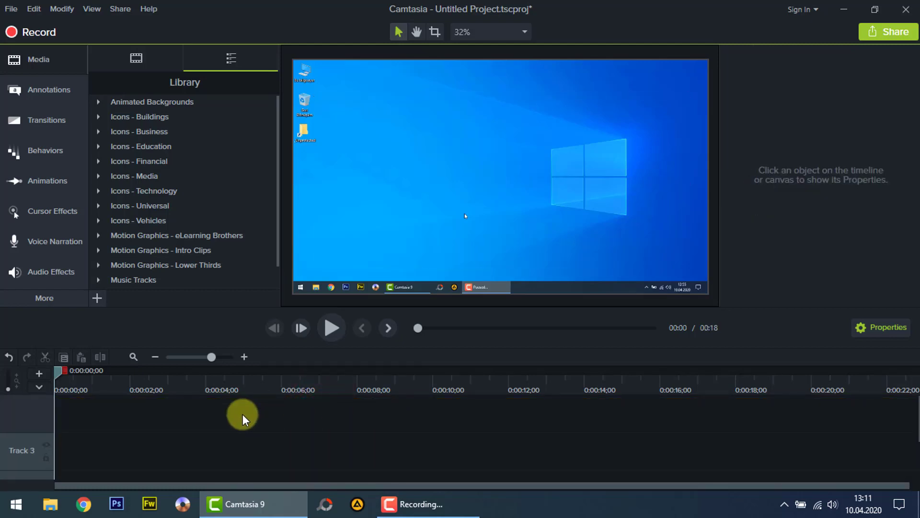
# Place the orange thought-cloud callout from the Basic style on the canvas and replace its ABC text with "eroe".
pyautogui.click(55, 96)
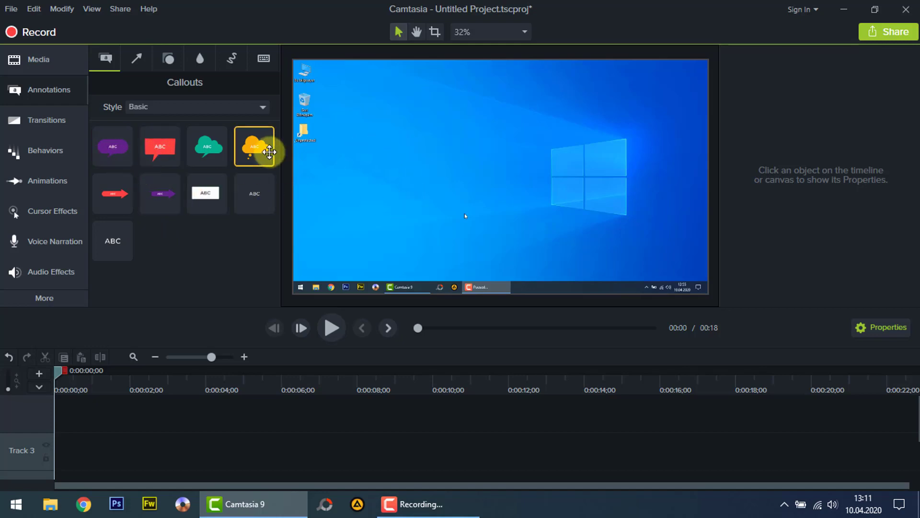
pyautogui.moveTo(255, 147); pyautogui.dragTo(463, 168)
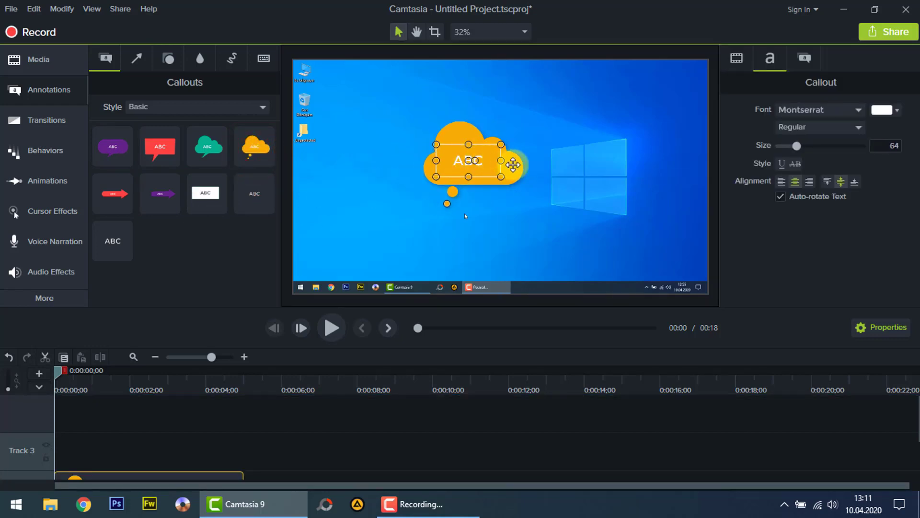
pyautogui.scroll(-2, 157, 415)
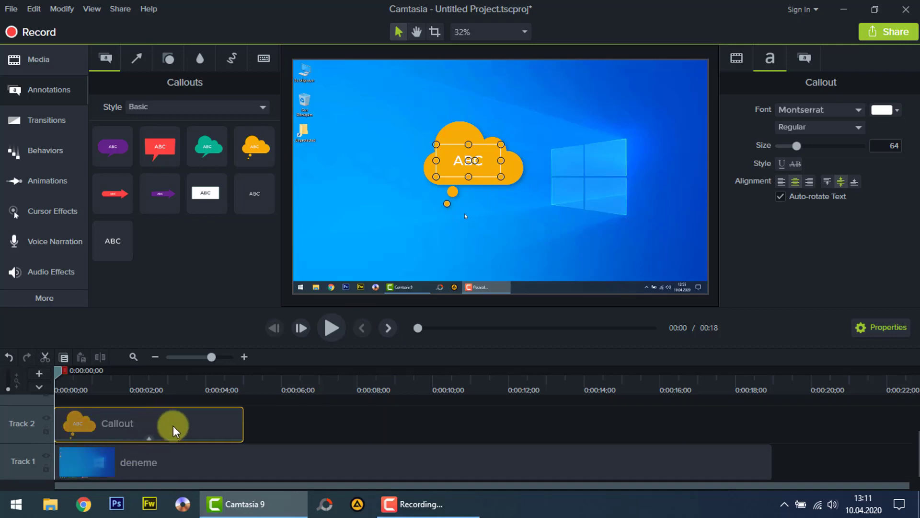
pyautogui.click(169, 424)
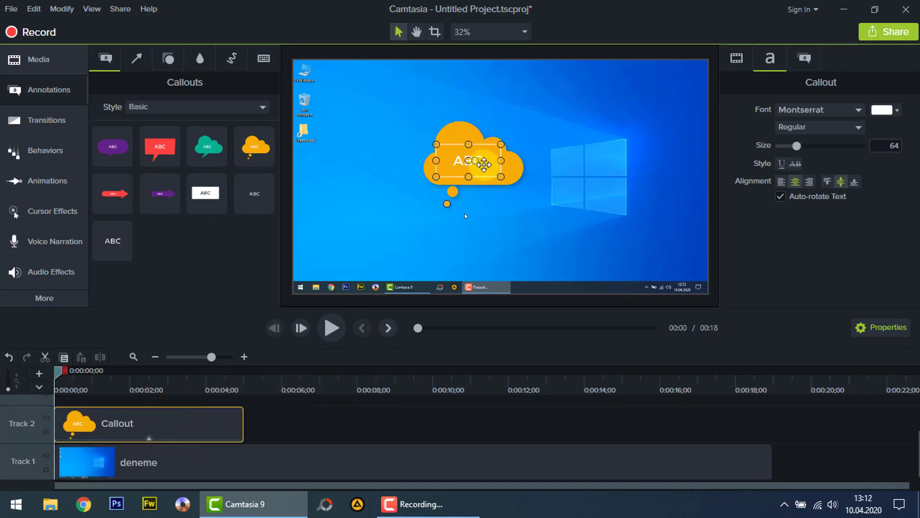
pyautogui.doubleClick(483, 162)
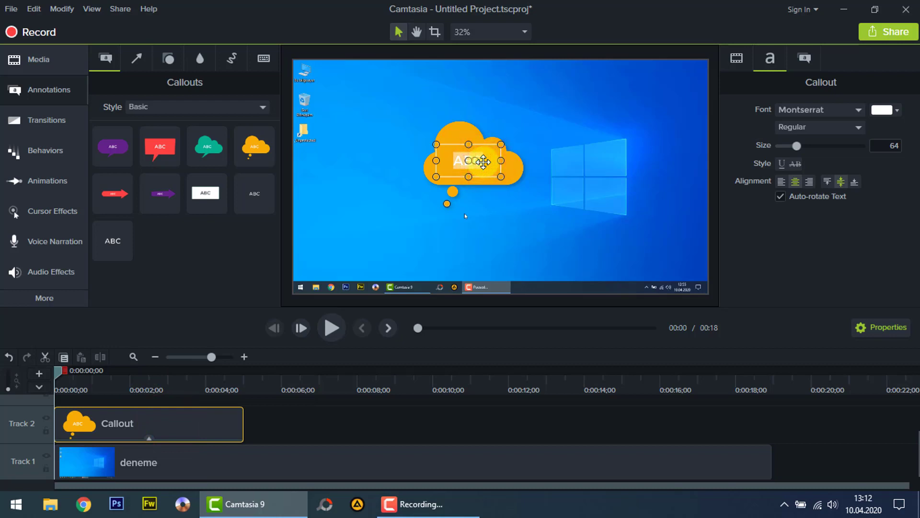
pyautogui.write('eroe')
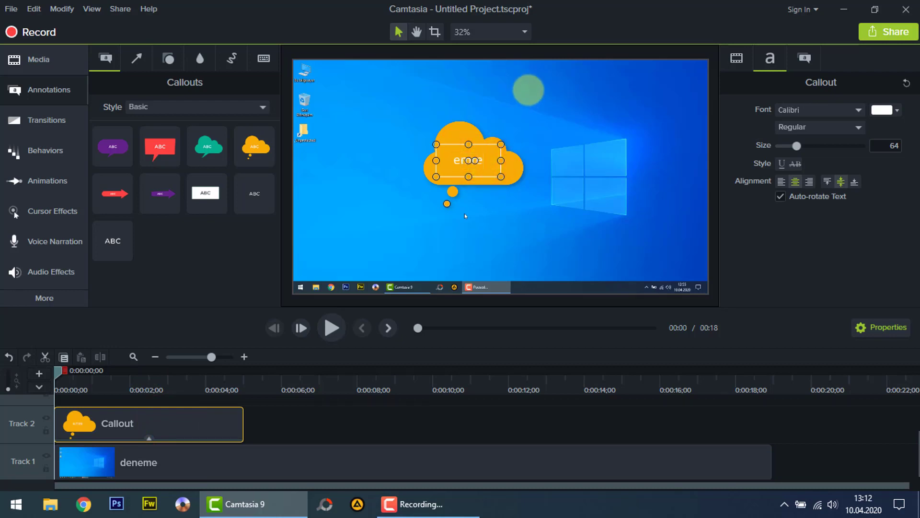
# Enlarge the orange cloud callout and reposition it near the middle of the canvas.
pyautogui.moveTo(500, 176); pyautogui.dragTo(459, 143)
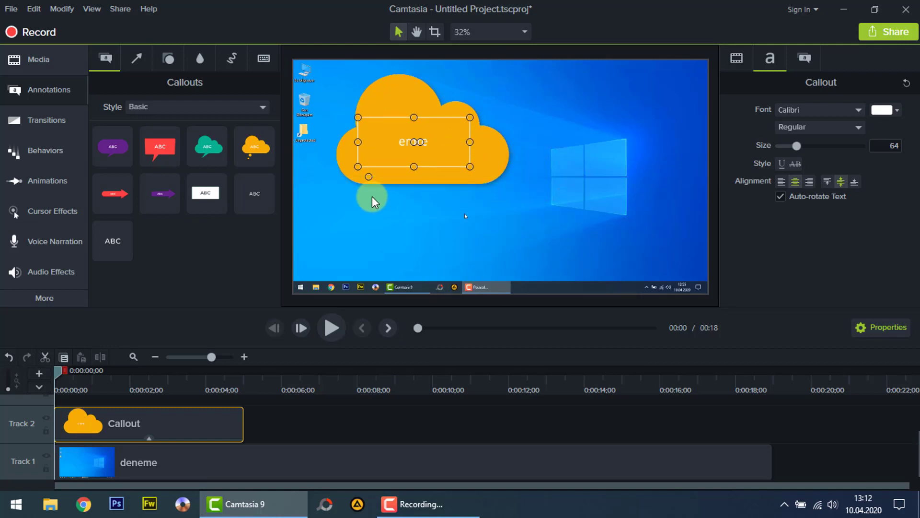
pyautogui.moveTo(176, 419); pyautogui.dragTo(113, 439)
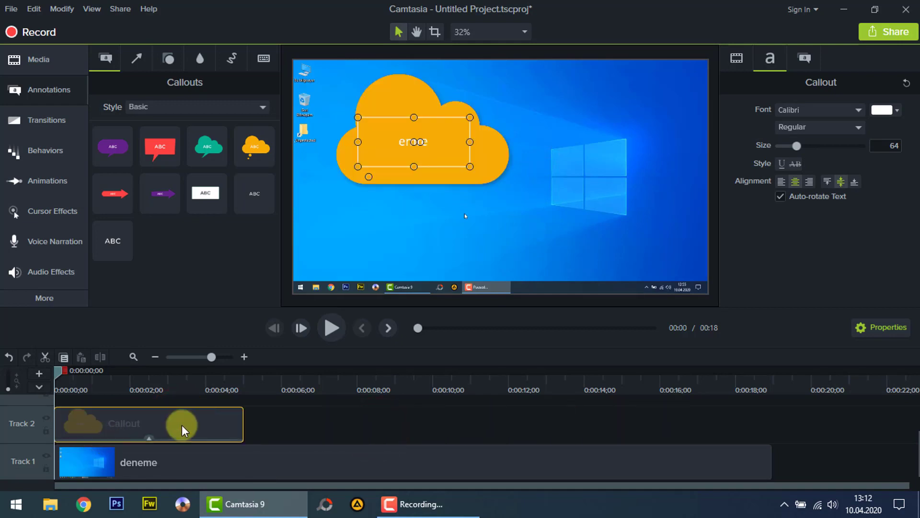
pyautogui.moveTo(182, 424); pyautogui.dragTo(201, 417)
pyautogui.moveTo(408, 99); pyautogui.dragTo(433, 138)
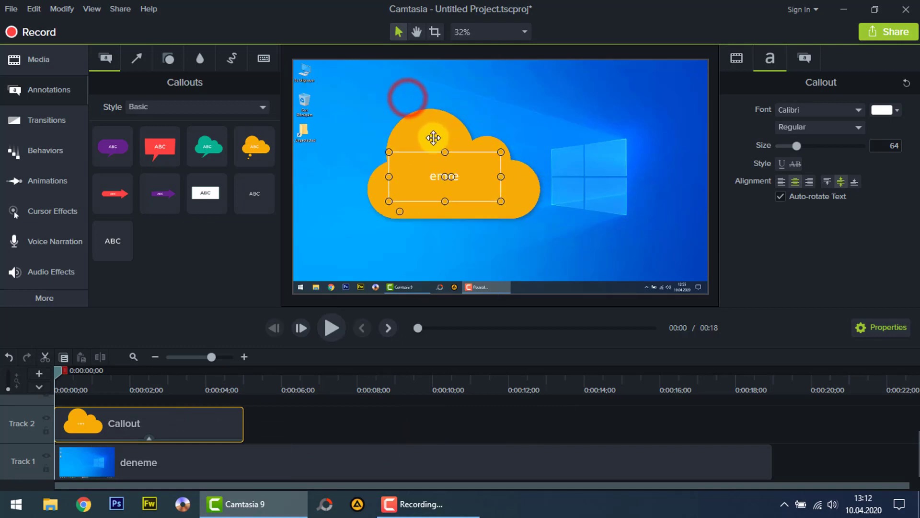
# Delete the cloud callout from Track 2 and set the callout style filter to All.
pyautogui.click(191, 427)
pyautogui.press('Delete')
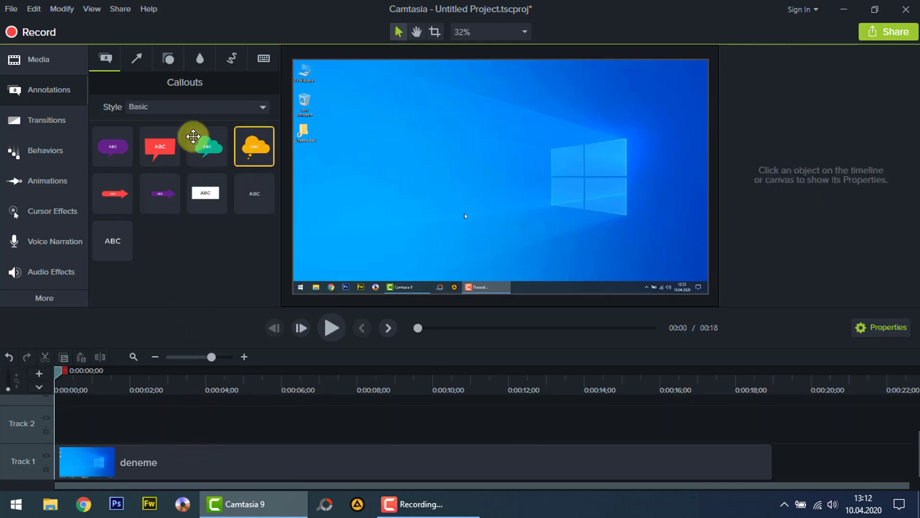
pyautogui.click(193, 106)
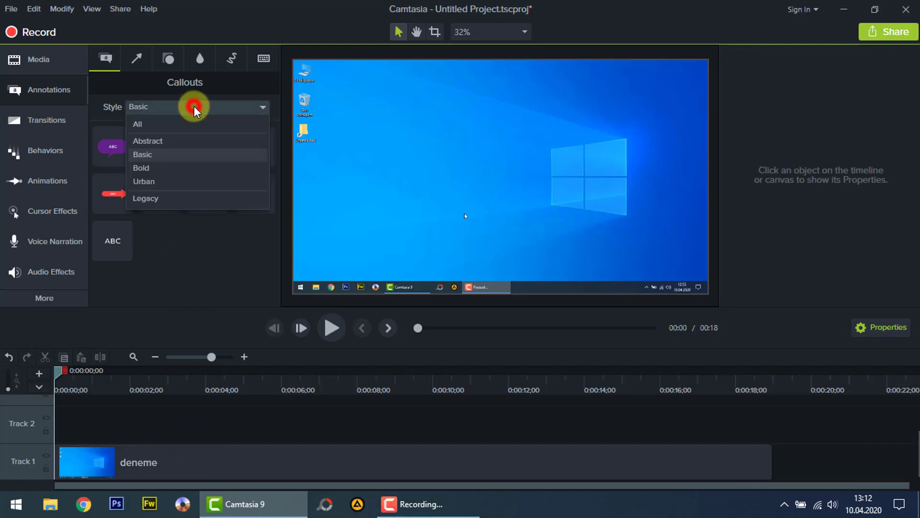
pyautogui.click(152, 124)
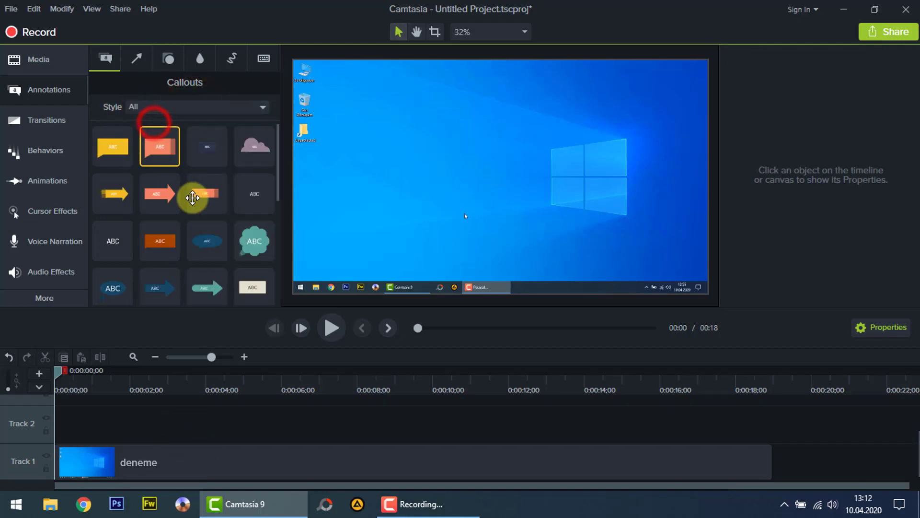
# Place the plain white text callout on the canvas, widen its box, and replace the ABC text with "Abone Ol".
pyautogui.scroll(-5, 211, 253)
pyautogui.scroll(-3, 210, 250)
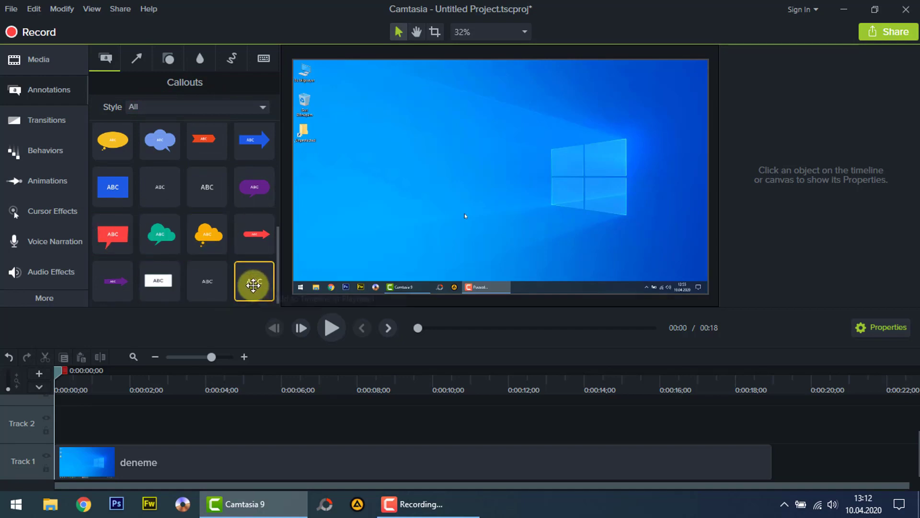
pyautogui.moveTo(253, 285); pyautogui.dragTo(295, 300)
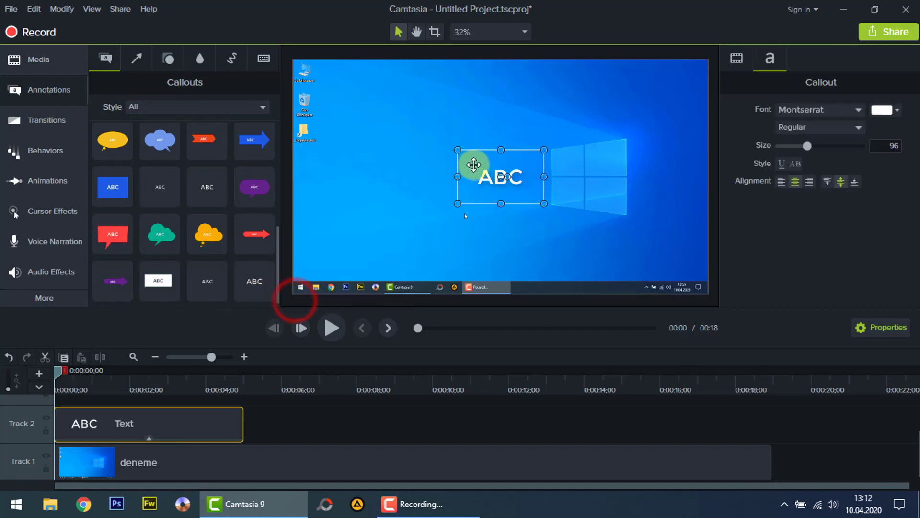
pyautogui.moveTo(457, 150); pyautogui.dragTo(376, 148)
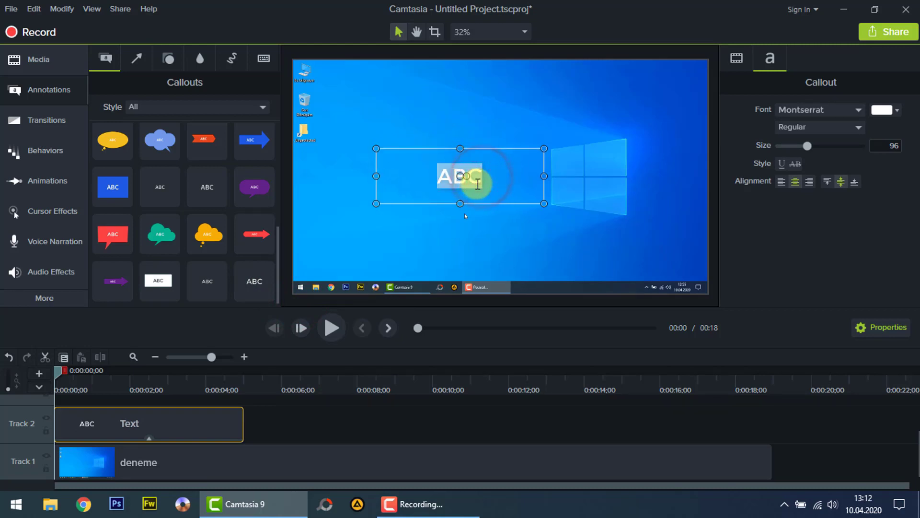
pyautogui.write('Abone')
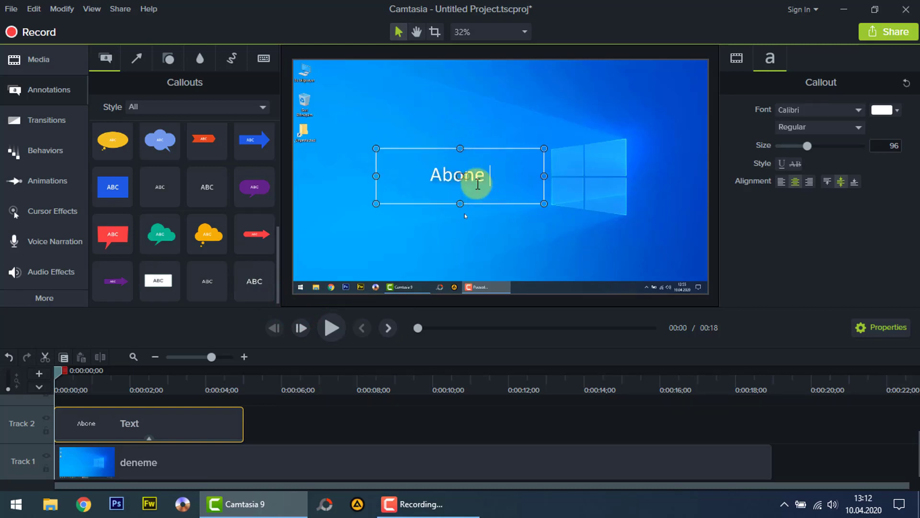
pyautogui.write(' Ol')
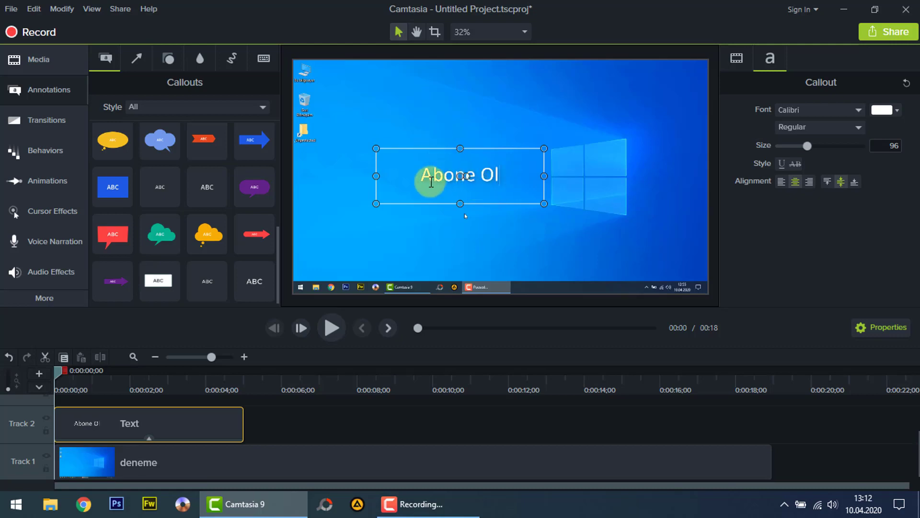
# Delete the "Abone Ol" text callout from Track 2.
pyautogui.click(175, 433)
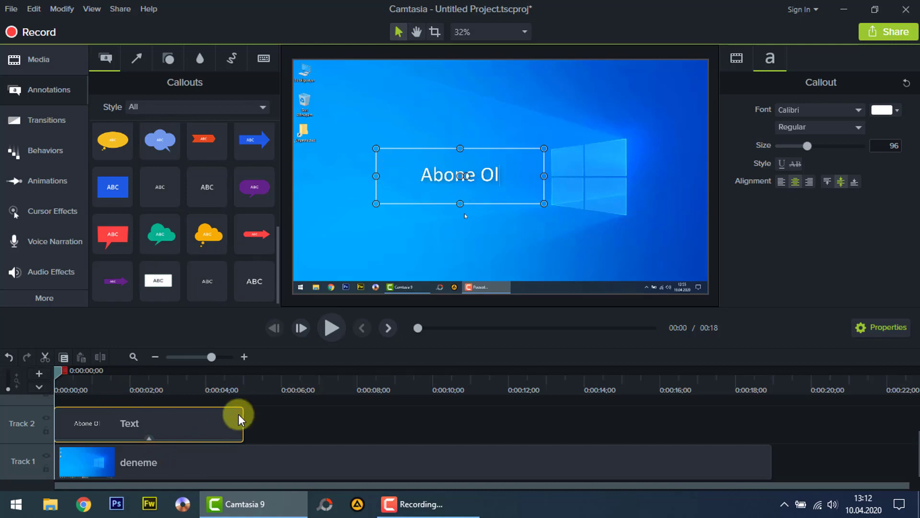
pyautogui.click(206, 430)
pyautogui.press('Delete')
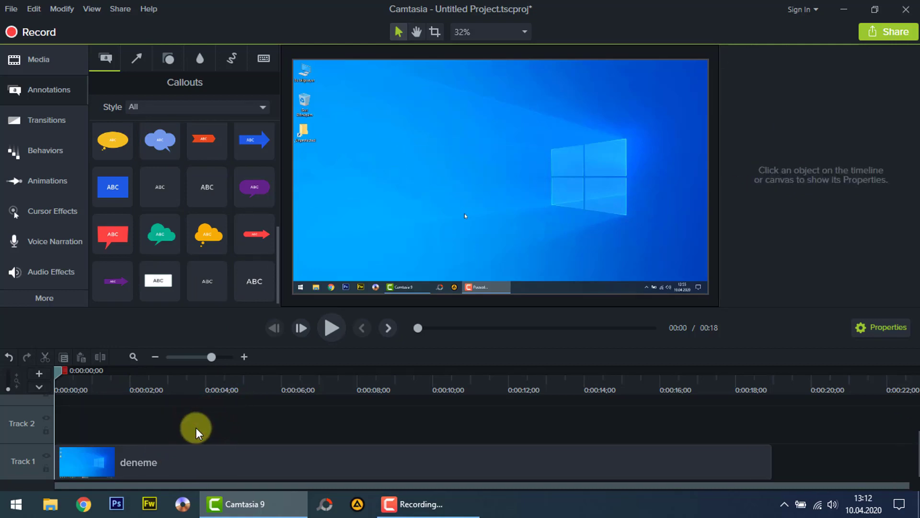
# Try a yellow arrow on the canvas with the playhead moved to 0:00:04;19, and delete the arrow.
pyautogui.click(138, 60)
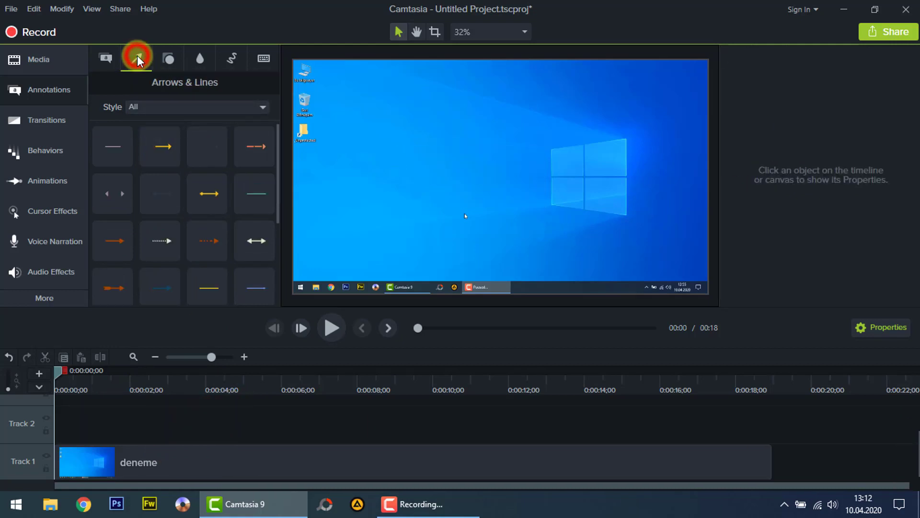
pyautogui.scroll(-1, 171, 182)
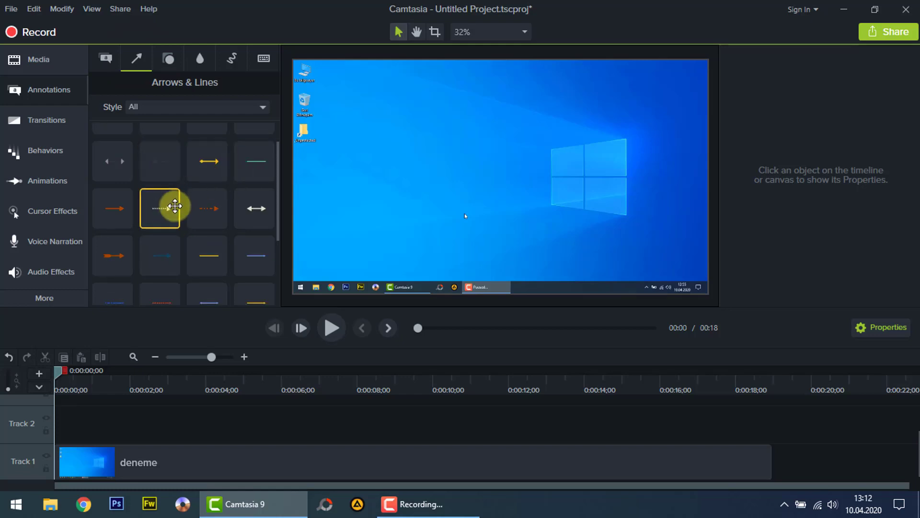
pyautogui.scroll(1, 179, 177)
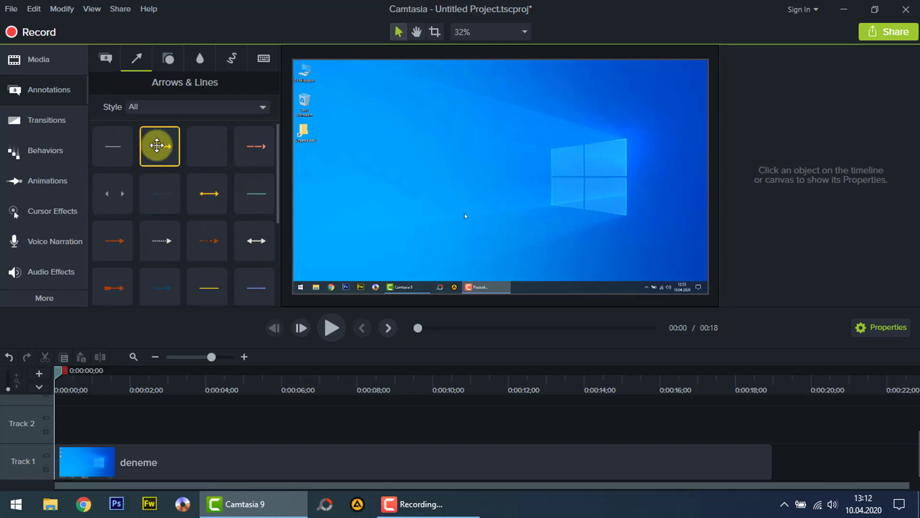
pyautogui.moveTo(158, 145); pyautogui.dragTo(594, 125)
pyautogui.moveTo(134, 382); pyautogui.dragTo(237, 377)
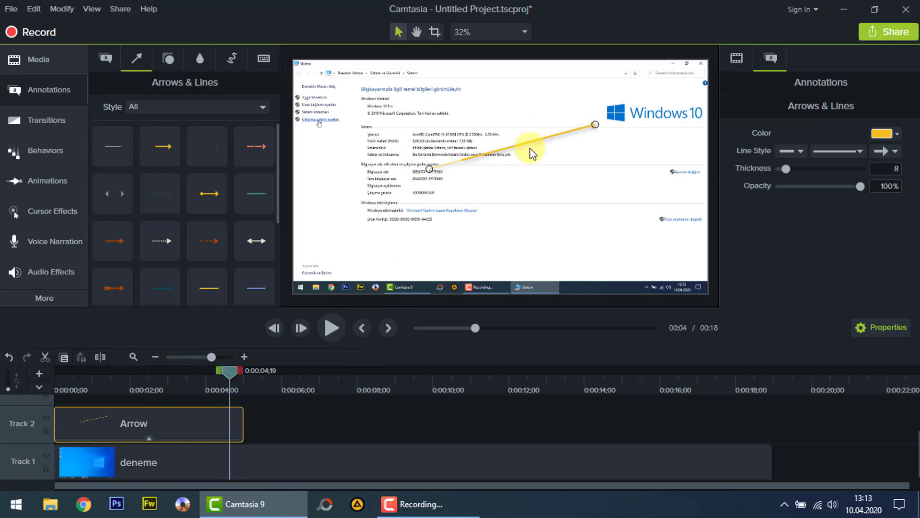
pyautogui.press('Delete')
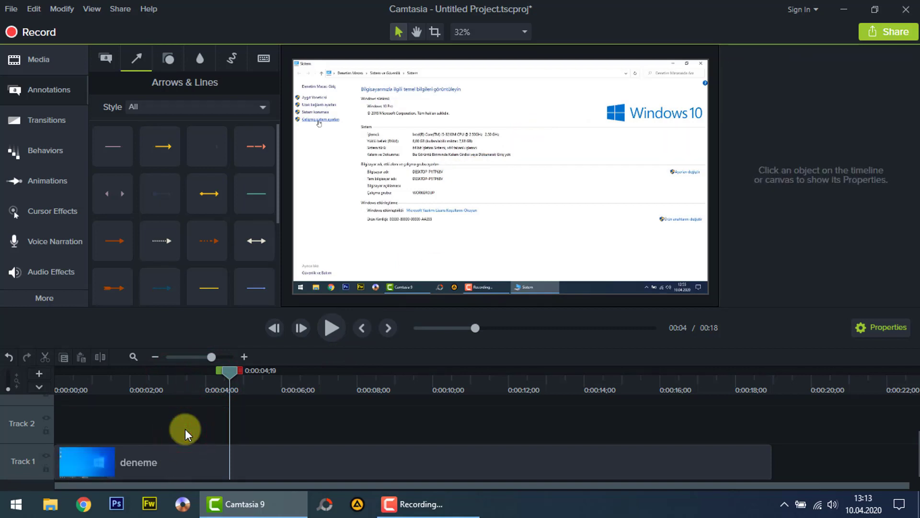
# Try the purple octagon shape at an enlarged size on the canvas, and delete it from Track 2.
pyautogui.click(168, 59)
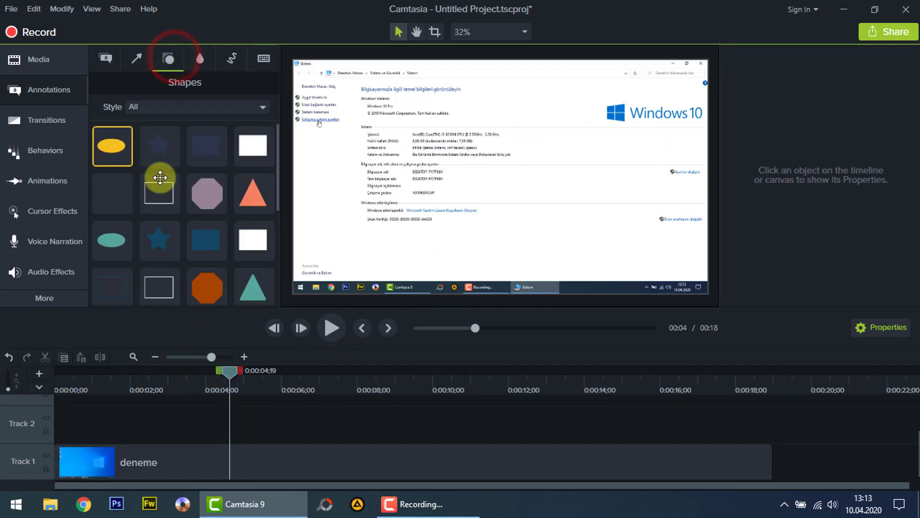
pyautogui.scroll(-2, 217, 184)
pyautogui.scroll(-3, 217, 184)
pyautogui.scroll(4, 214, 201)
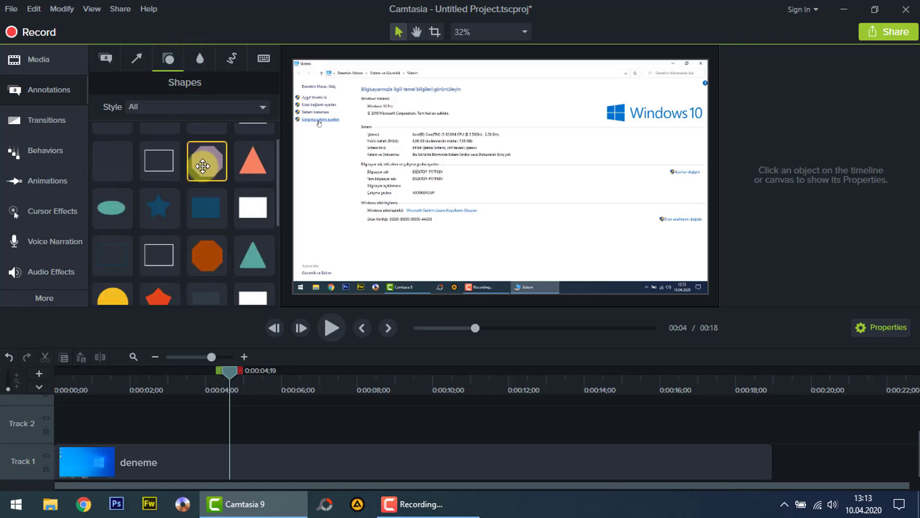
pyautogui.moveTo(202, 164); pyautogui.dragTo(412, 189)
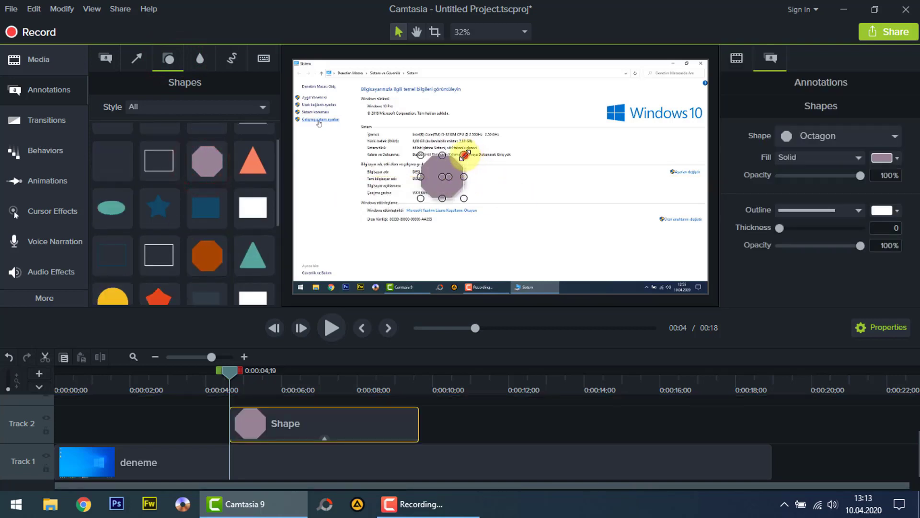
pyautogui.moveTo(467, 156); pyautogui.dragTo(552, 130)
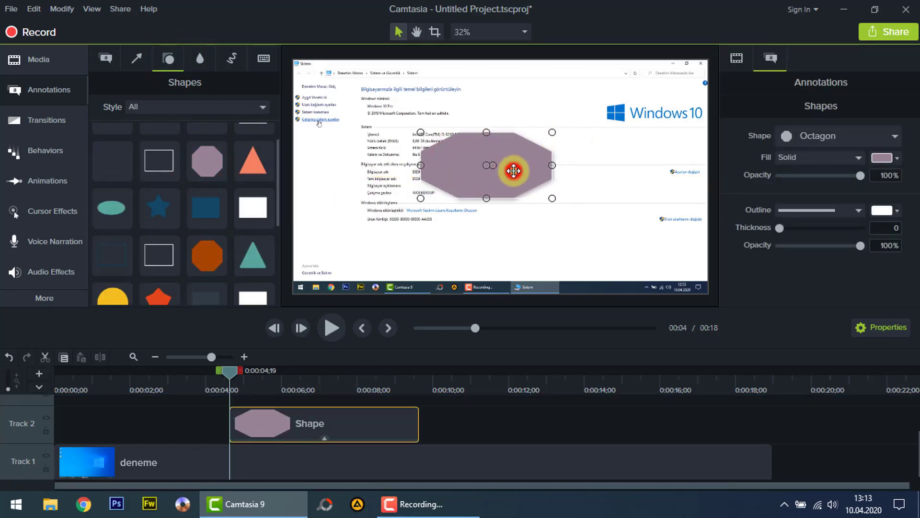
pyautogui.press('Delete')
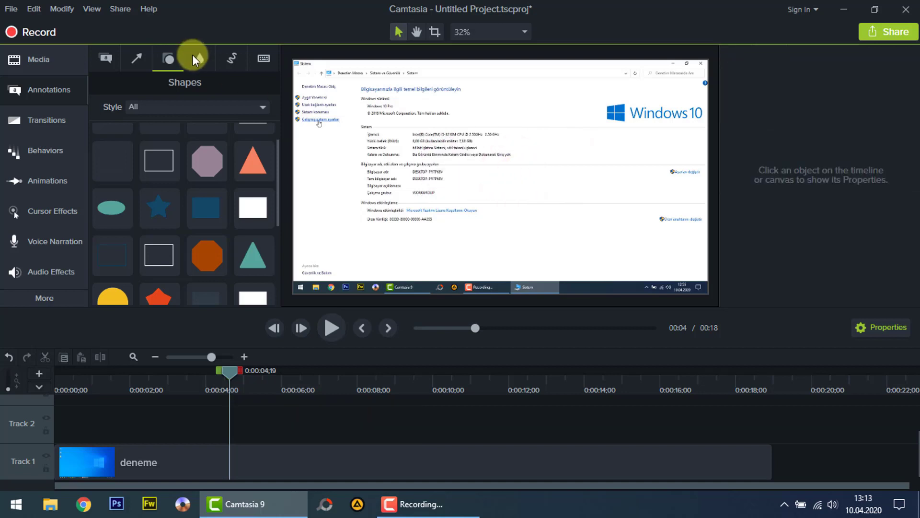
pyautogui.click(205, 61)
pyautogui.moveTo(158, 119); pyautogui.dragTo(271, 137)
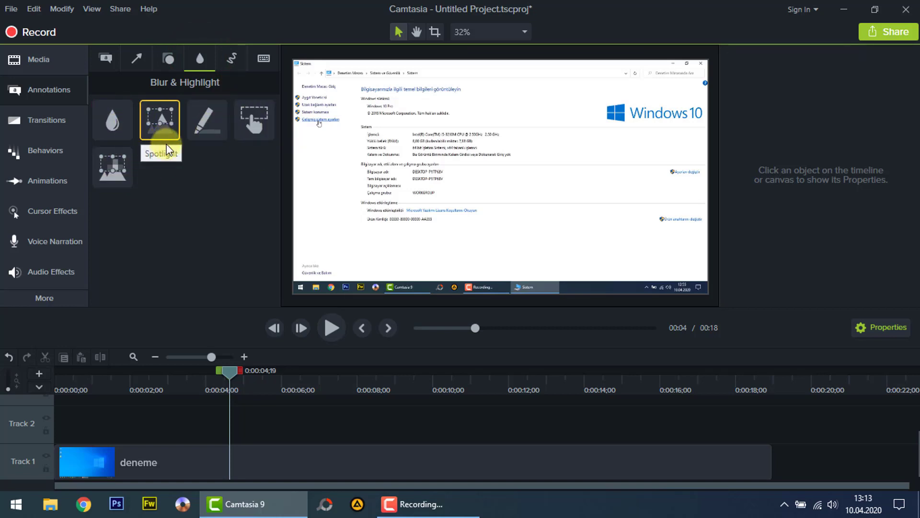
# Place the plain "Abone Ol" text callout in the lower middle of the canvas and set its font colour to black.
pyautogui.click(107, 57)
pyautogui.moveTo(255, 281); pyautogui.dragTo(516, 246)
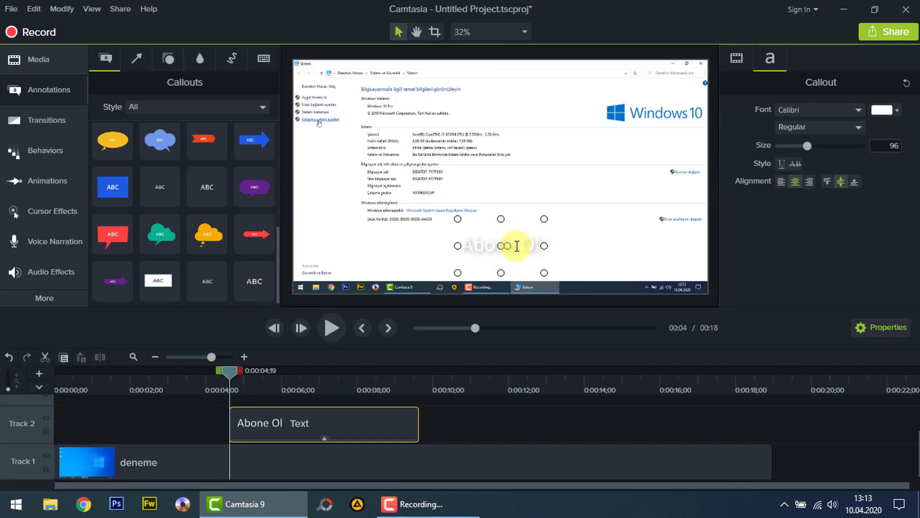
pyautogui.click(480, 250)
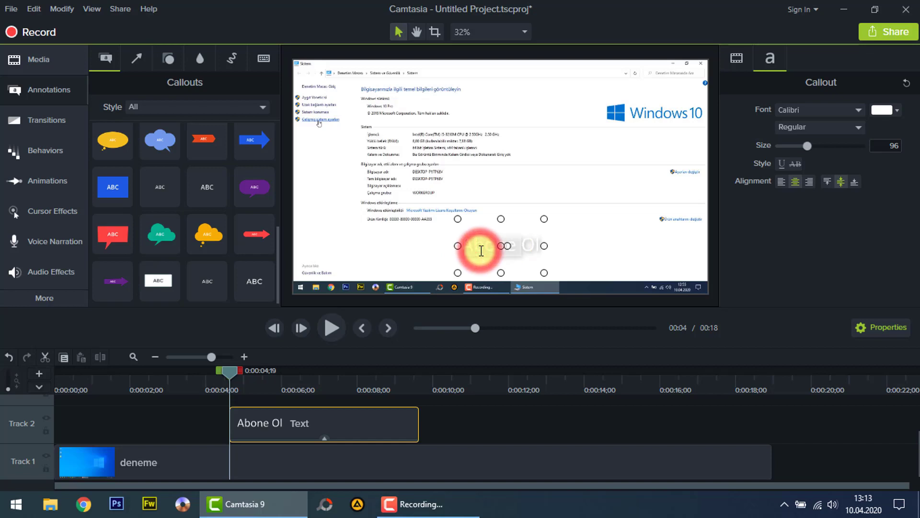
pyautogui.click(895, 111)
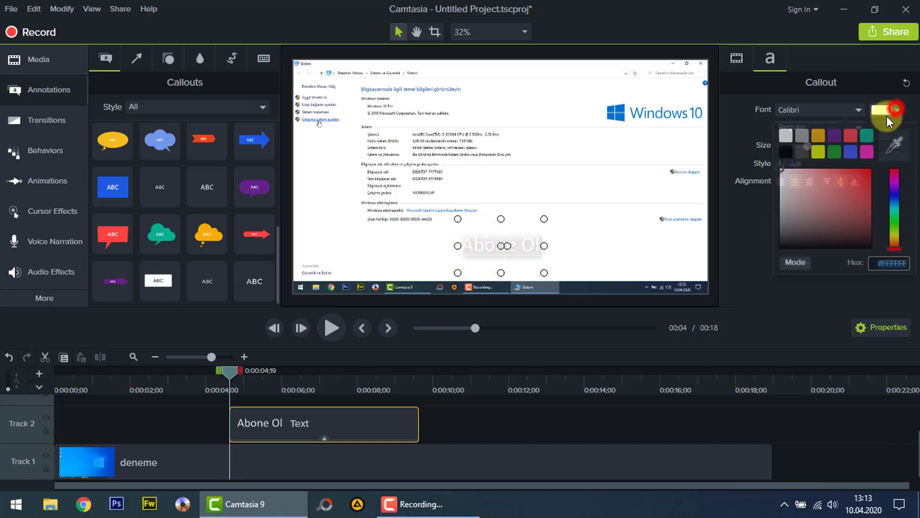
pyautogui.click(788, 152)
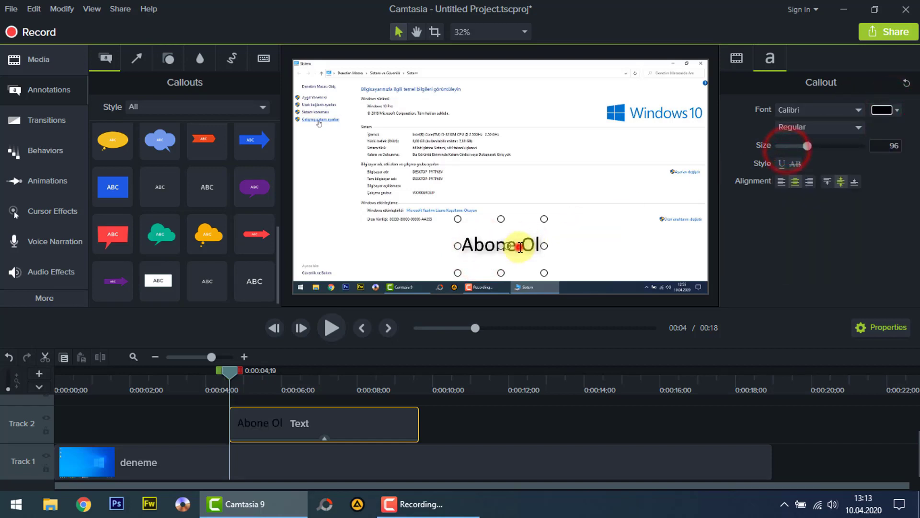
pyautogui.click(519, 247)
pyautogui.click(577, 246)
pyautogui.click(506, 246)
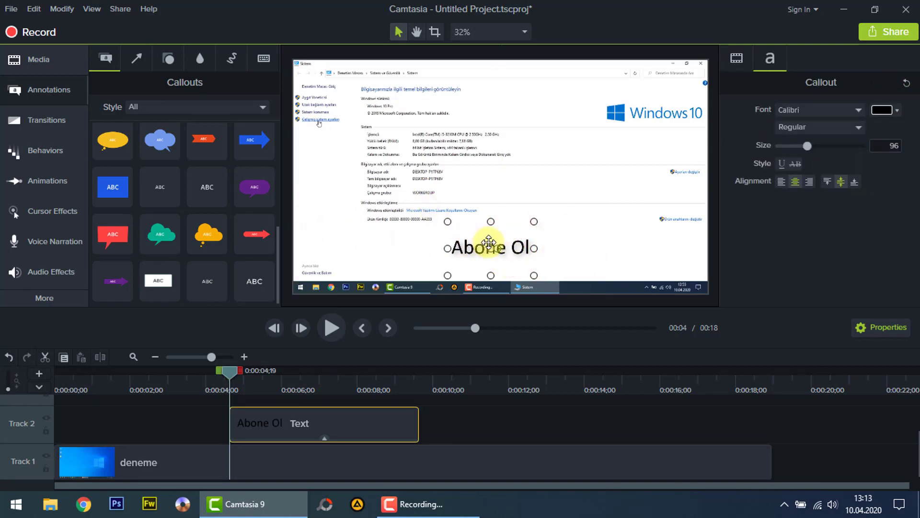
# Add a Blur annotation at the playhead on Track 3, enlarge it slightly, and move it over the "Abone Ol" text.
pyautogui.click(199, 59)
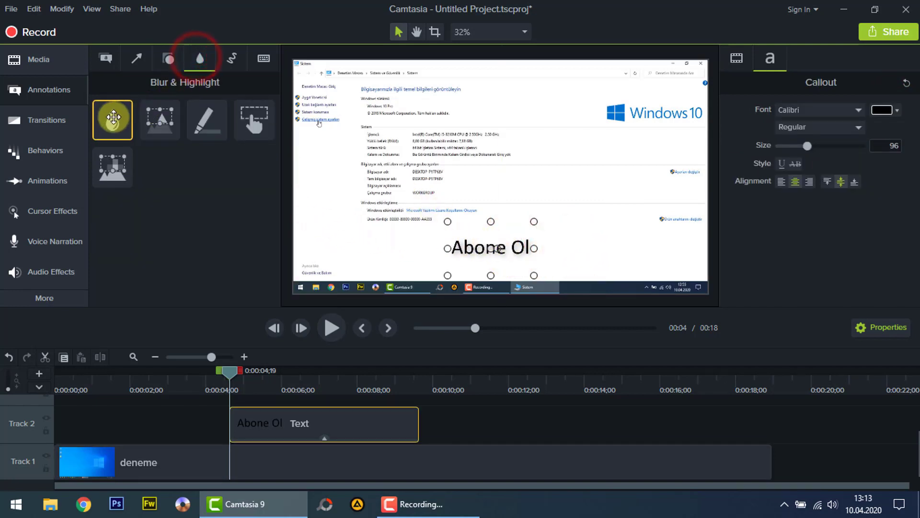
pyautogui.moveTo(112, 120); pyautogui.dragTo(229, 399)
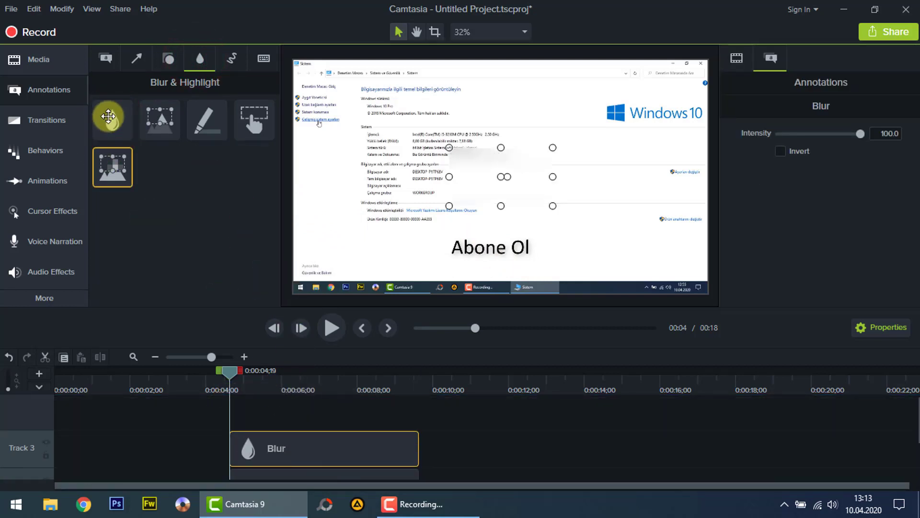
pyautogui.click(357, 450)
pyautogui.moveTo(479, 170)
pyautogui.mouseDown()
pyautogui.moveTo(489, 166)
pyautogui.moveTo(472, 178)
pyautogui.moveTo(472, 195)
pyautogui.moveTo(481, 158)
pyautogui.moveTo(462, 144)
pyautogui.moveTo(431, 150)
pyautogui.mouseUp()
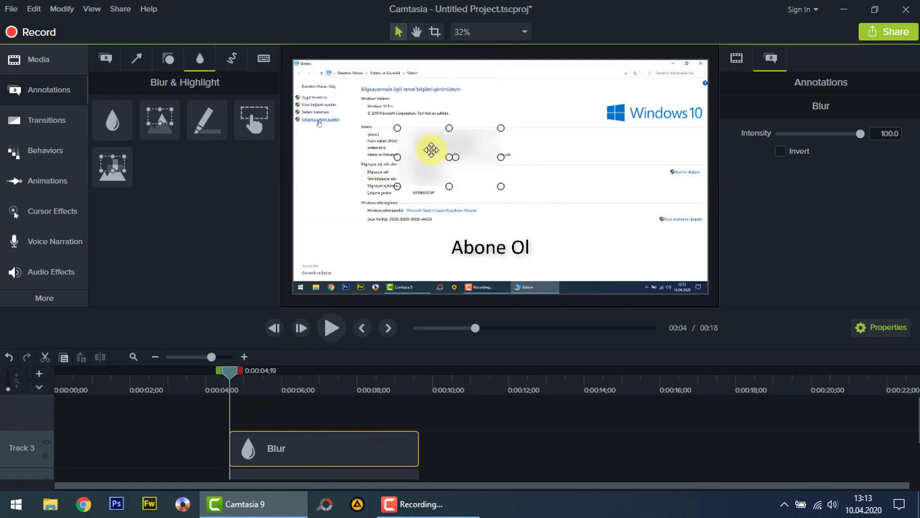
pyautogui.moveTo(498, 185); pyautogui.dragTo(510, 196)
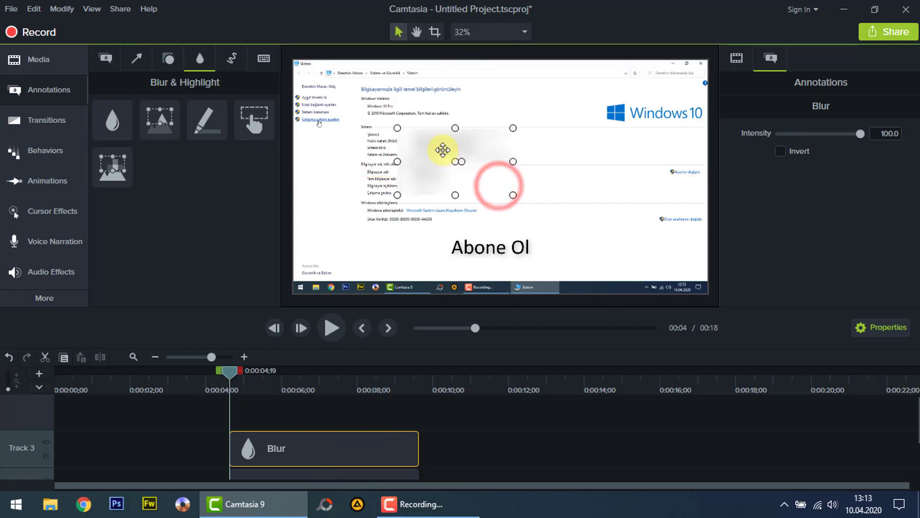
pyautogui.moveTo(441, 149); pyautogui.dragTo(484, 227)
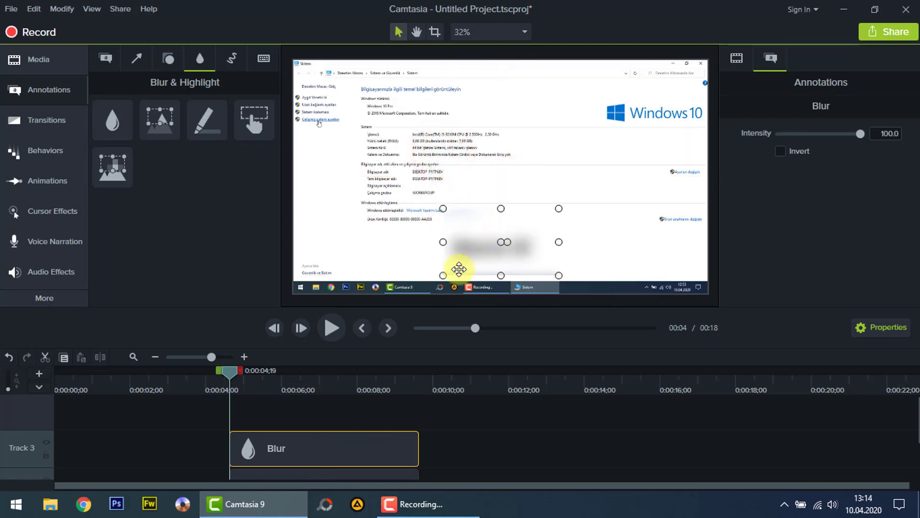
# Preview the blurred text by playing to 0:00:08;08, and extend the end of the Blur clip to about 0:00:12;00.
pyautogui.click(329, 322)
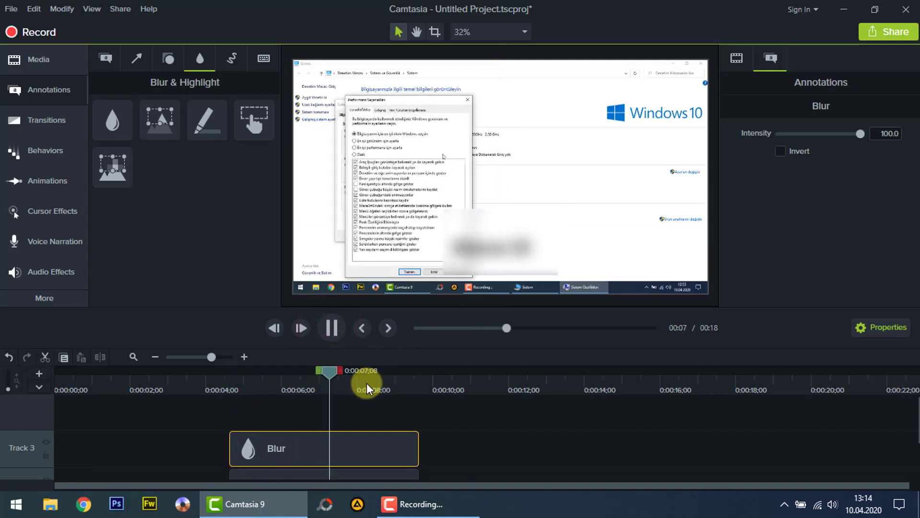
pyautogui.click(336, 327)
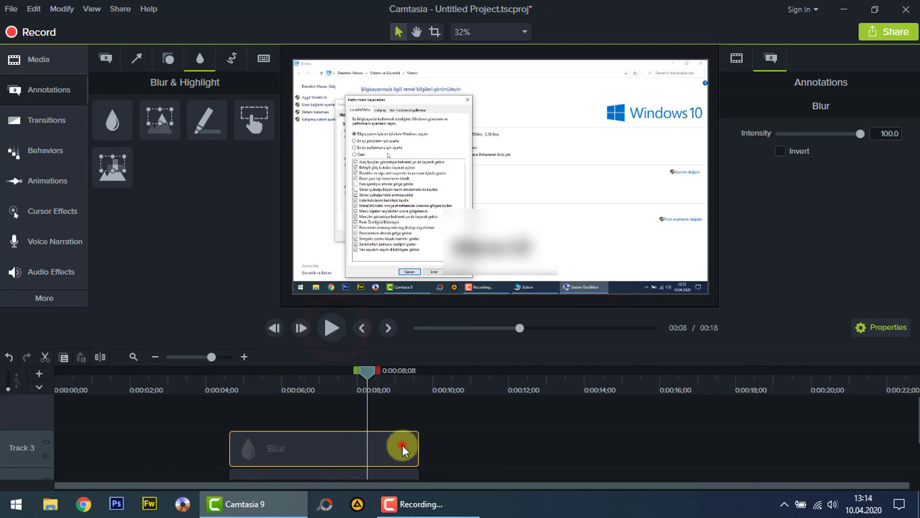
pyautogui.moveTo(418, 446); pyautogui.dragTo(509, 446)
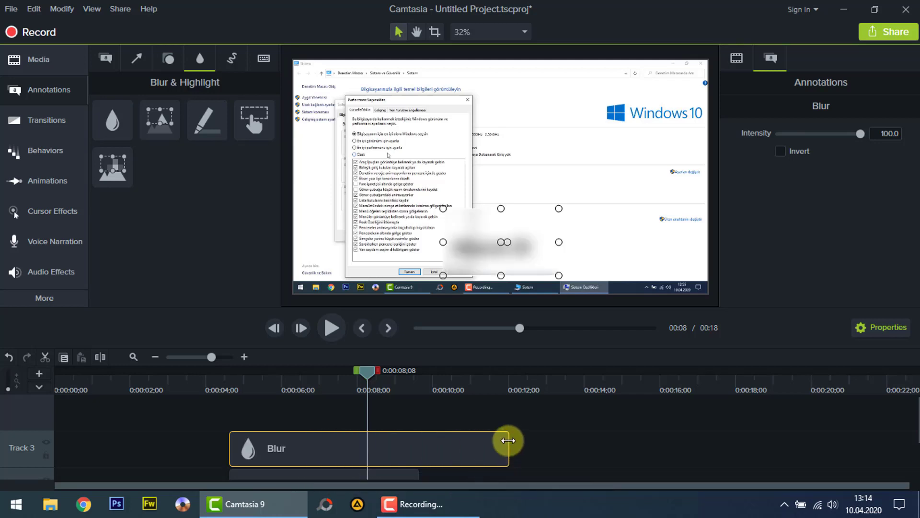
# Replace the Blur clip on Track 3 with a Pixelate annotation starting where the Blur clip begins.
pyautogui.moveTo(110, 166); pyautogui.dragTo(235, 414)
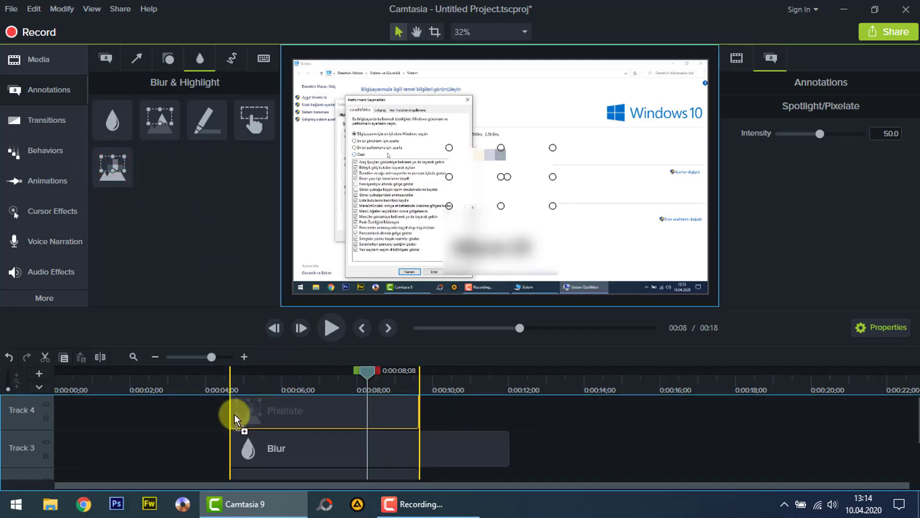
pyautogui.click(435, 458)
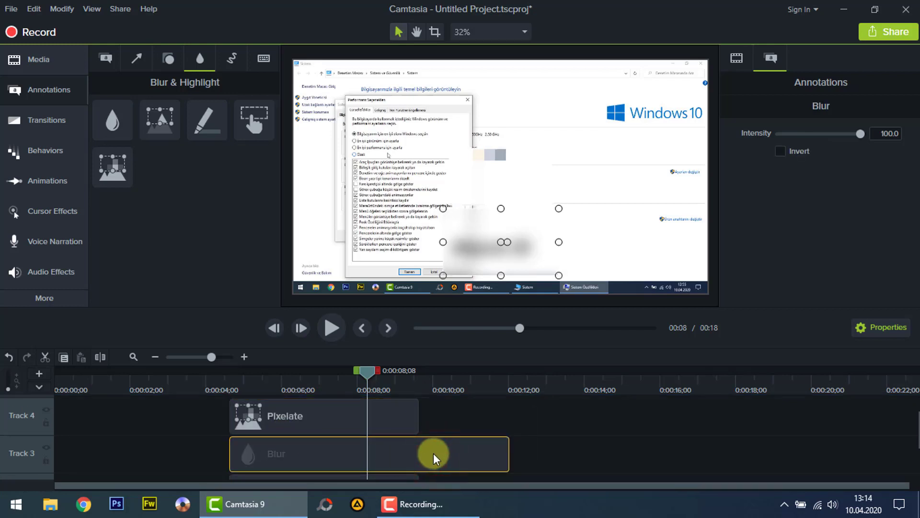
pyautogui.press('Delete')
pyautogui.moveTo(319, 420); pyautogui.dragTo(318, 452)
# Move the playhead to 0:00:05;22 and position the Pixelate area over the "Abone Ol" text on the canvas.
pyautogui.click(367, 385)
pyautogui.moveTo(327, 383); pyautogui.dragTo(271, 383)
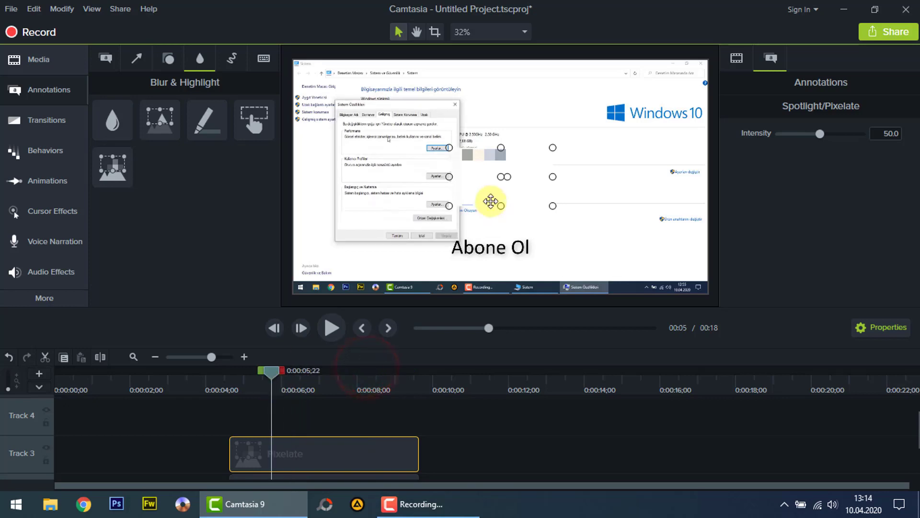
pyautogui.moveTo(485, 177)
pyautogui.mouseDown()
pyautogui.moveTo(494, 239)
pyautogui.moveTo(483, 238)
pyautogui.mouseUp()
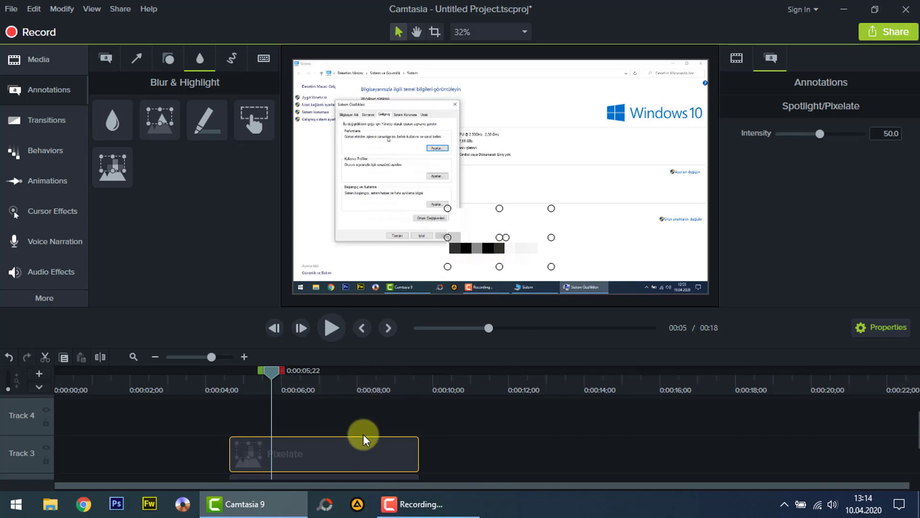
# Replace the Pixelate clip on Track 3 with a Spotlight annotation at the playhead and fit it around the Windows 10 logo.
pyautogui.press('Delete')
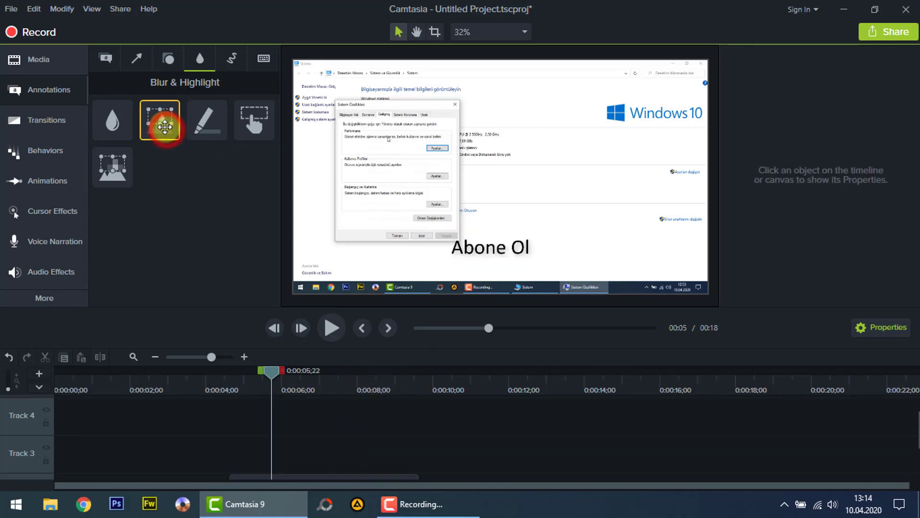
pyautogui.click(208, 132)
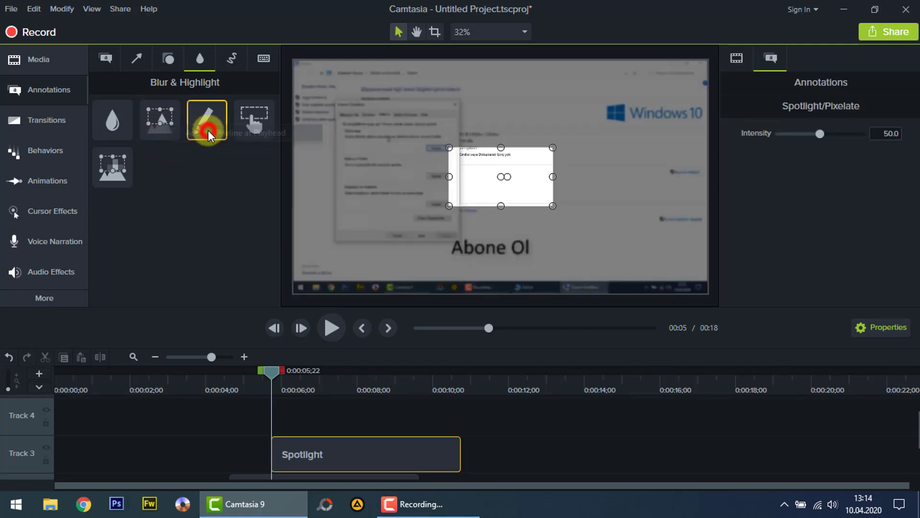
pyautogui.moveTo(501, 165); pyautogui.dragTo(659, 125)
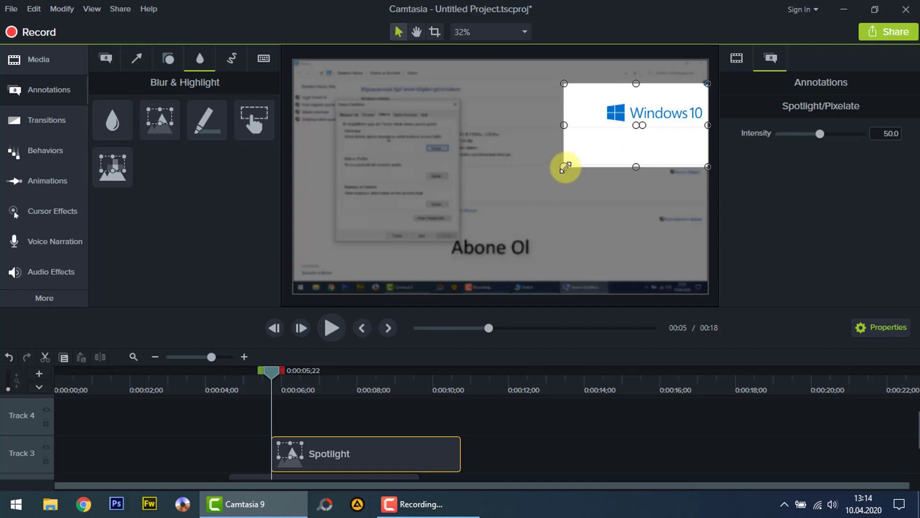
pyautogui.moveTo(565, 167); pyautogui.dragTo(625, 114)
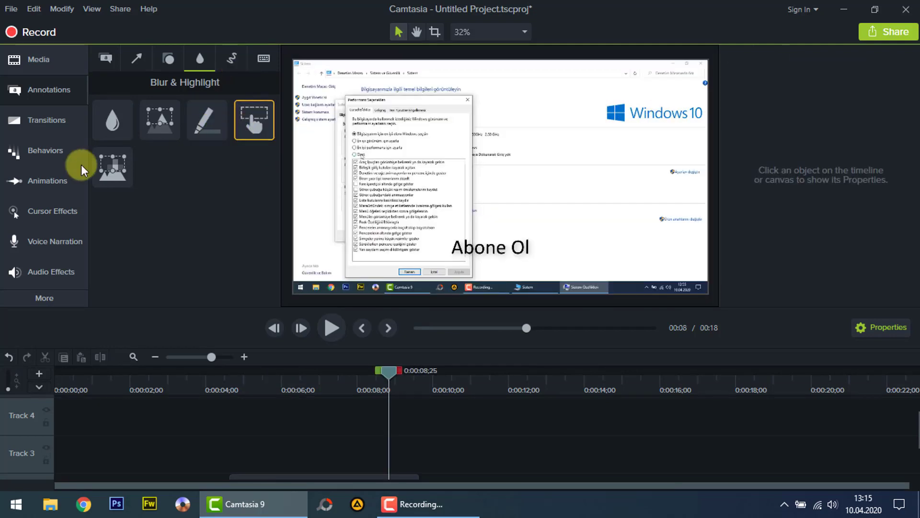
# Add a Sketch Motion Rectangle to Track 3 starting at about 0:00:06;00 and preview it from 0:00:05;16.
pyautogui.click(233, 60)
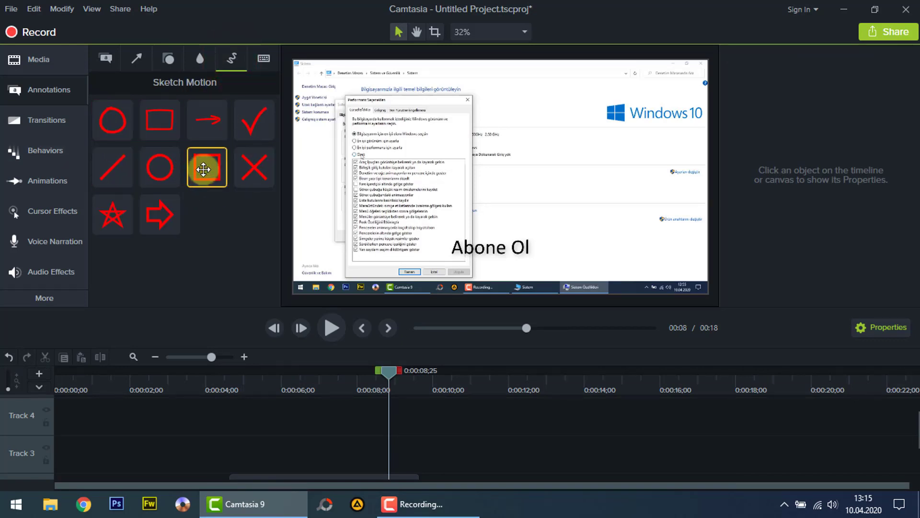
pyautogui.moveTo(163, 135)
pyautogui.mouseDown()
pyautogui.moveTo(335, 329)
pyautogui.moveTo(335, 436)
pyautogui.moveTo(287, 448)
pyautogui.mouseUp()
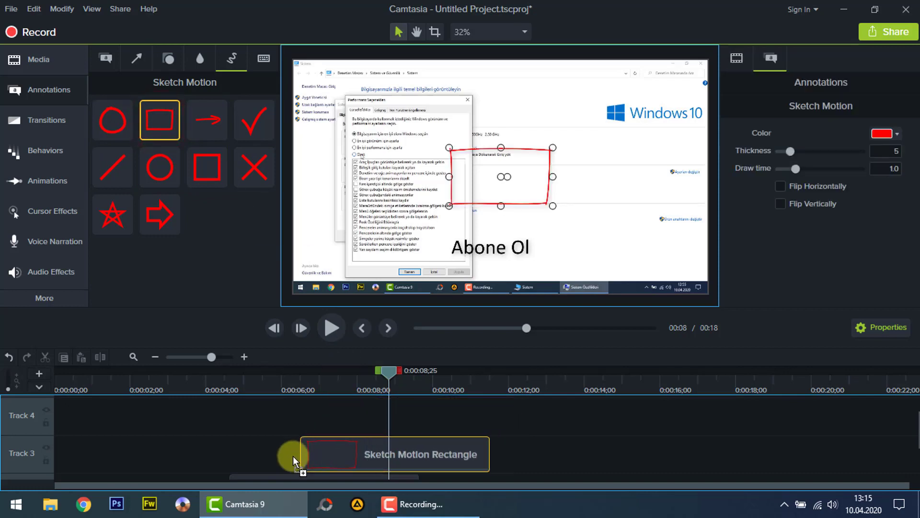
pyautogui.click(263, 393)
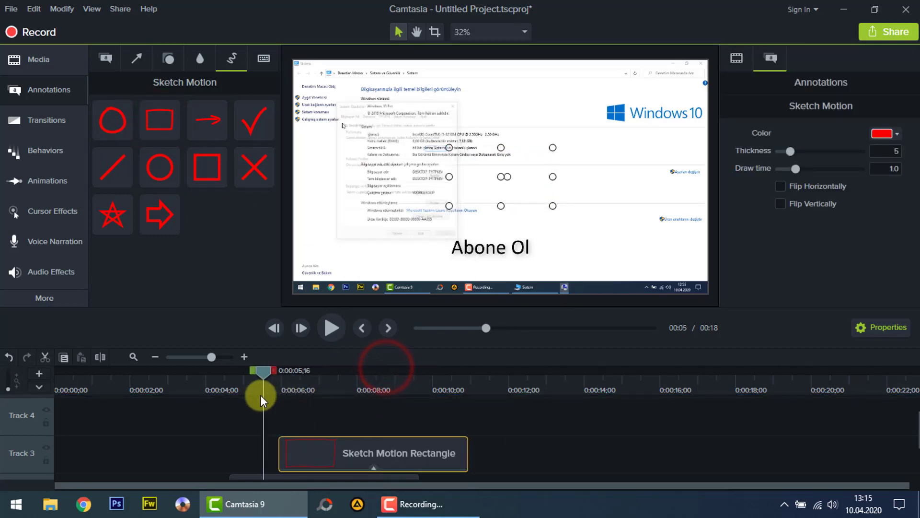
pyautogui.click(330, 331)
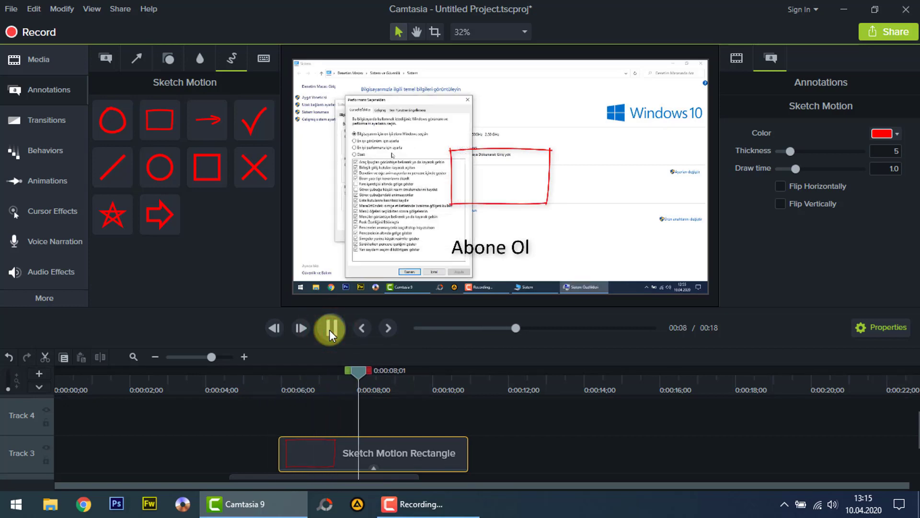
pyautogui.click(329, 329)
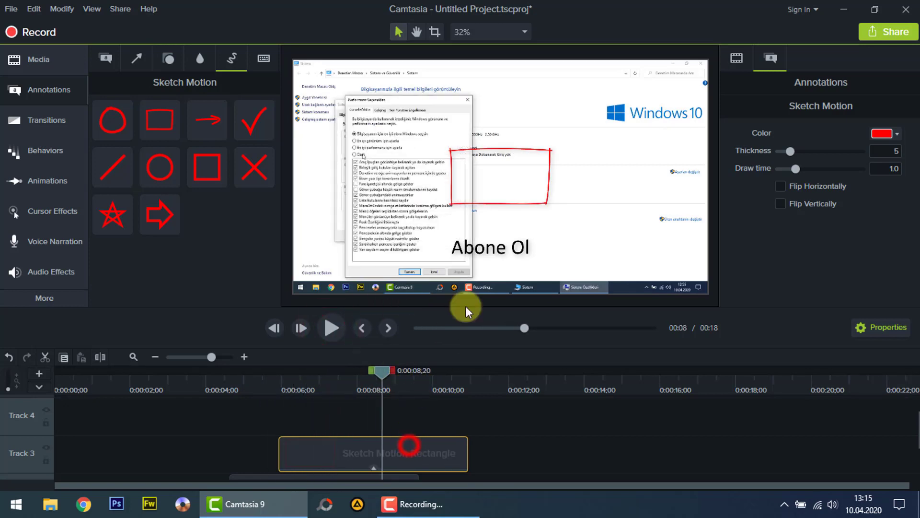
# Move the sketched rectangle around the Windows 10 logo and preview its drawing animation from 0:00:05;17.
pyautogui.moveTo(504, 188); pyautogui.dragTo(654, 134)
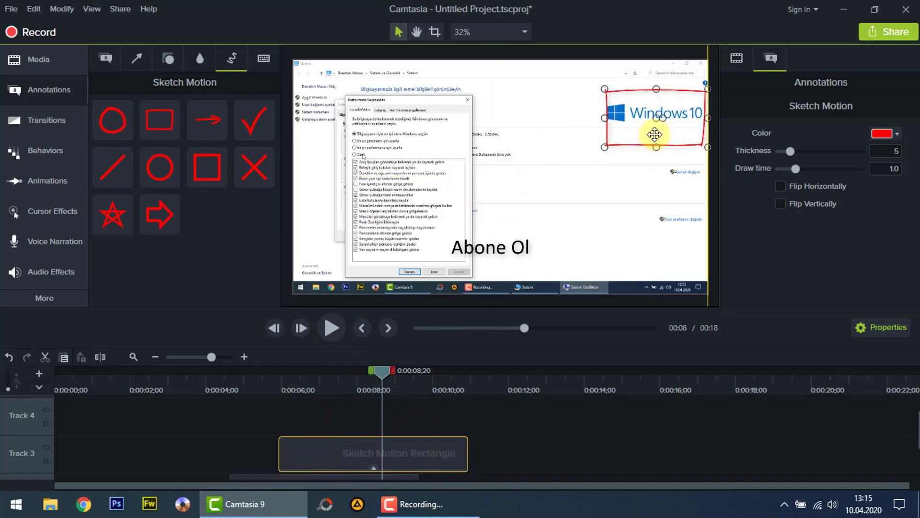
pyautogui.moveTo(384, 372); pyautogui.dragTo(267, 401)
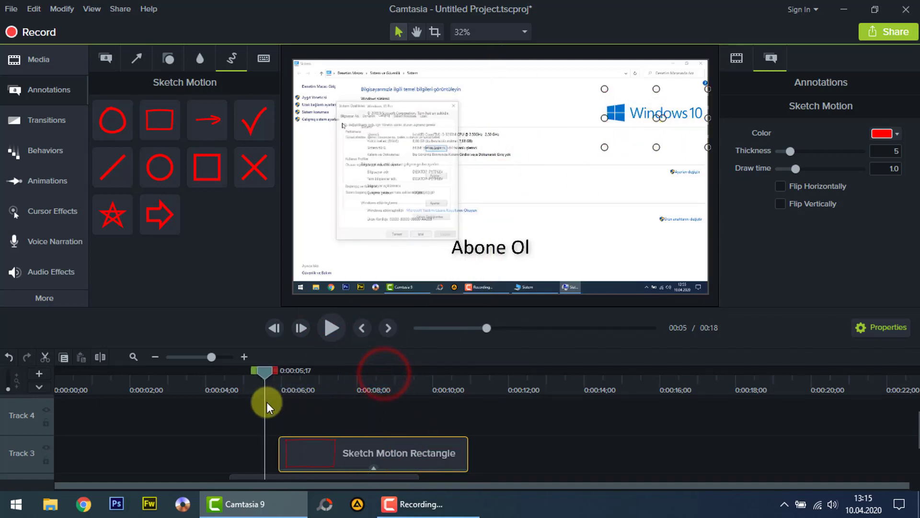
pyautogui.click(323, 322)
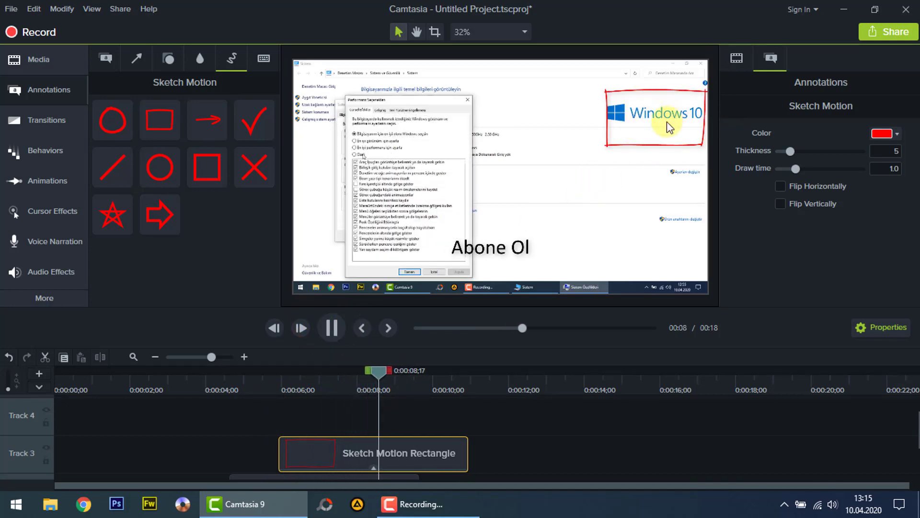
pyautogui.click(337, 327)
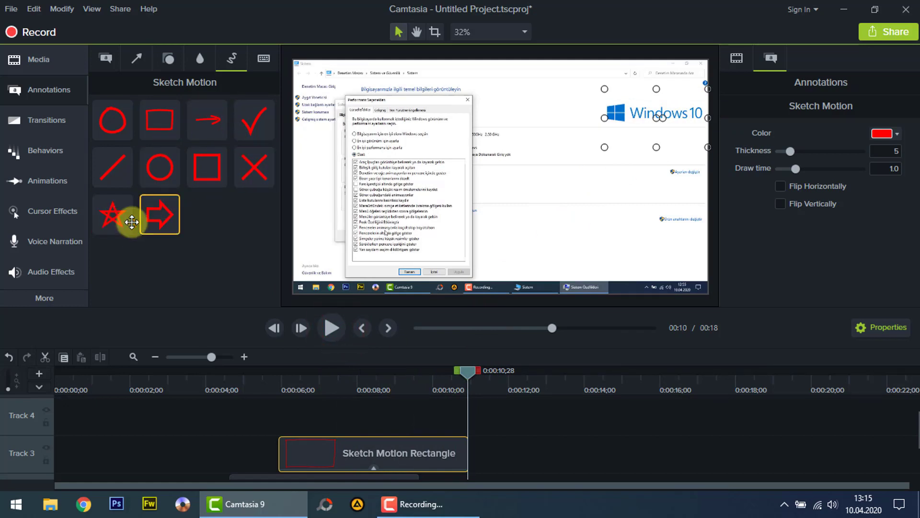
# Add a Sketch Motion X to Track 4 starting just after the rectangle clip and preview both animations.
pyautogui.moveTo(249, 169)
pyautogui.mouseDown()
pyautogui.moveTo(494, 206)
pyautogui.moveTo(441, 394)
pyautogui.moveTo(292, 416)
pyautogui.mouseUp()
pyautogui.moveTo(473, 372); pyautogui.dragTo(265, 390)
pyautogui.click(328, 328)
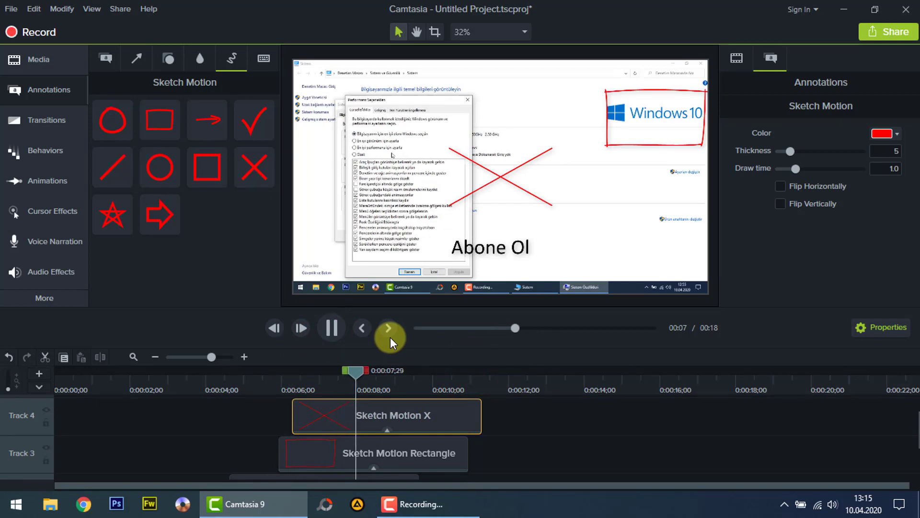
pyautogui.click(338, 329)
# Delete the Sketch Motion X, the Sketch Motion Rectangle and the "Abone Ol" text clip from the timeline.
pyautogui.click(364, 425)
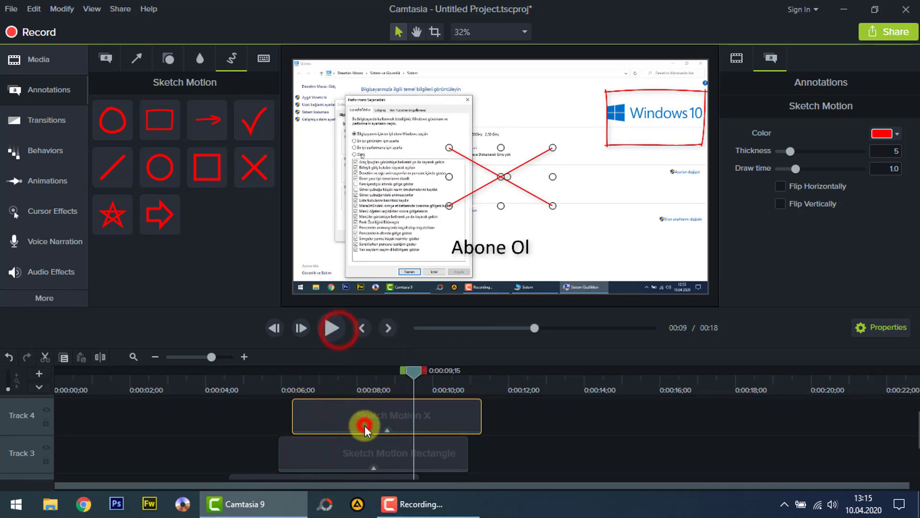
pyautogui.press('Delete')
pyautogui.click(369, 444)
pyautogui.press('Delete')
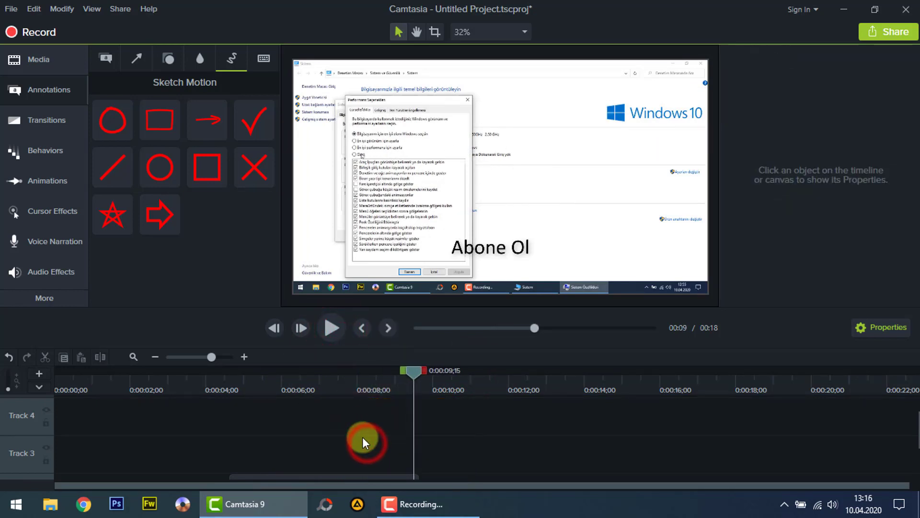
pyautogui.scroll(-2, 357, 433)
pyautogui.click(326, 426)
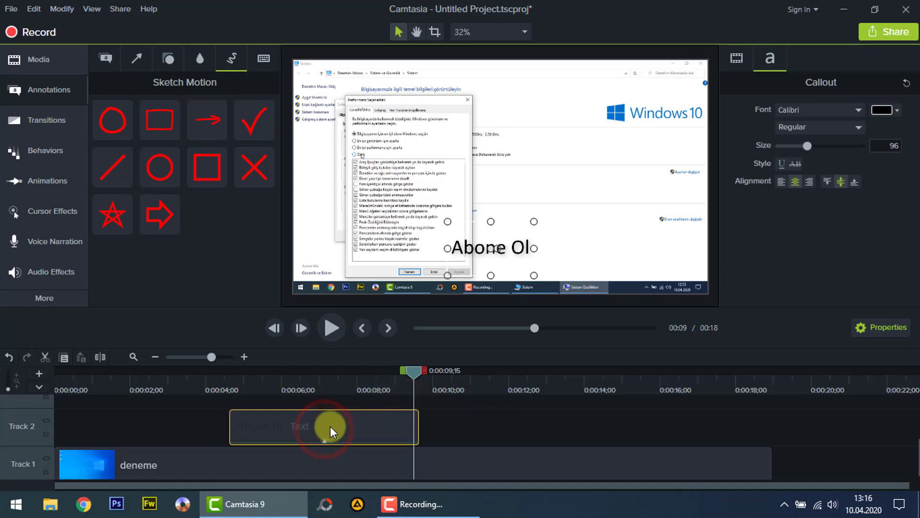
pyautogui.press('Delete')
# Display the Keystroke Callouts annotations and move the deneme clip from Track 1 up to Track 2.
pyautogui.scroll(2, 331, 425)
pyautogui.click(266, 60)
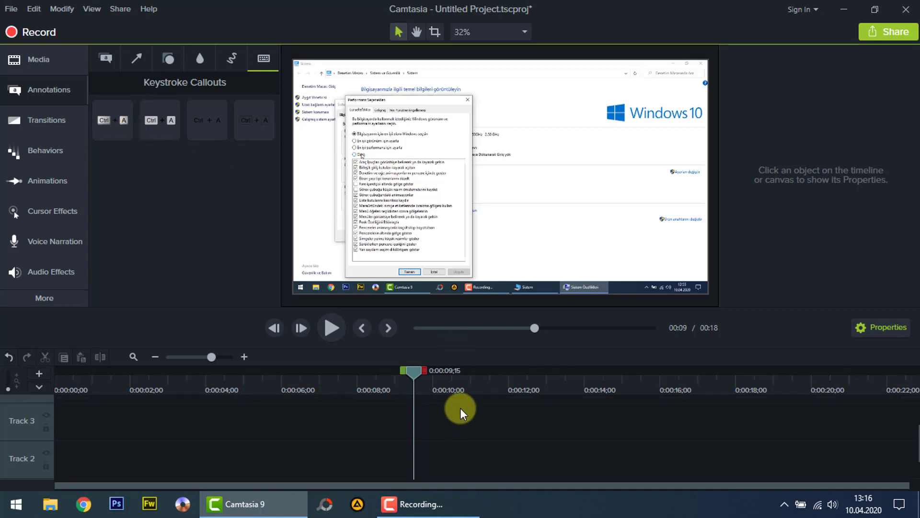
pyautogui.scroll(-1, 458, 407)
pyautogui.moveTo(338, 457); pyautogui.dragTo(318, 429)
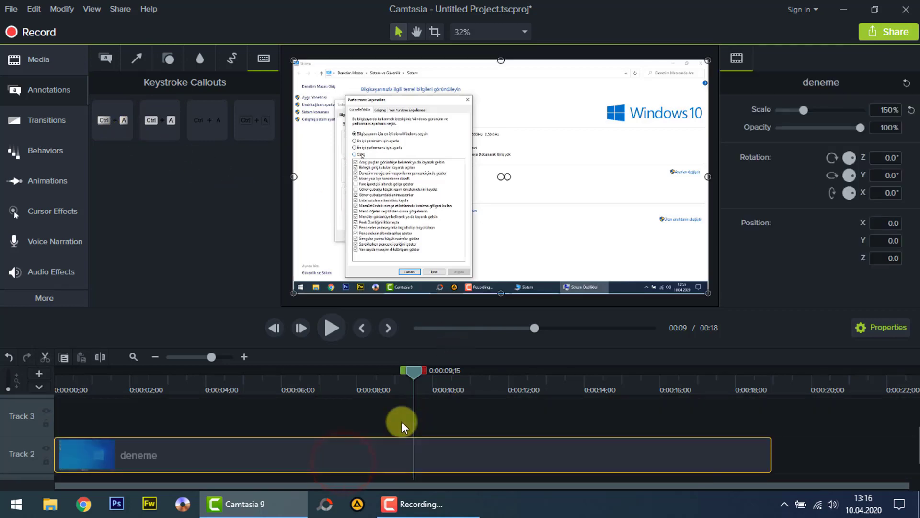
pyautogui.scroll(1, 402, 422)
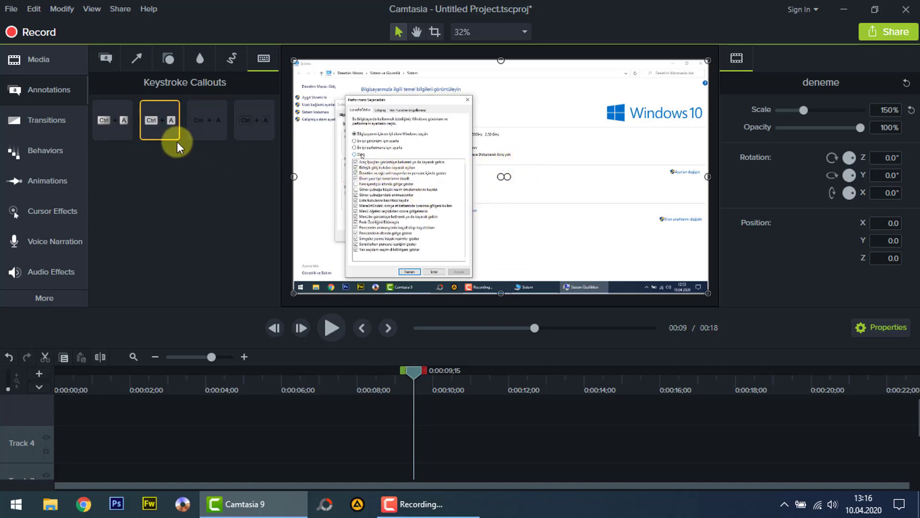
# Add a gray Ctrl+A keystroke callout at 0:00:03;25 on Track 3, enlarge it on the canvas, and shorten its clip to end at about 0:00:08.
pyautogui.moveTo(412, 370); pyautogui.dragTo(201, 369)
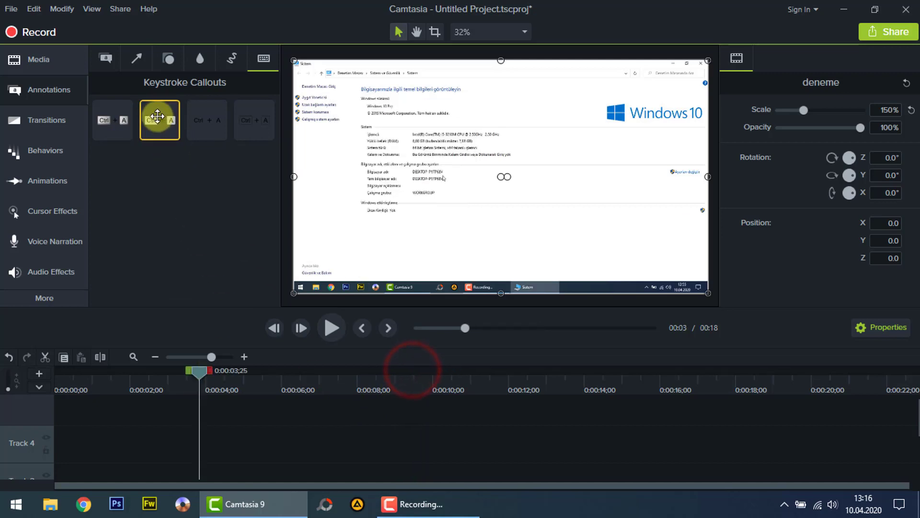
pyautogui.click(193, 129)
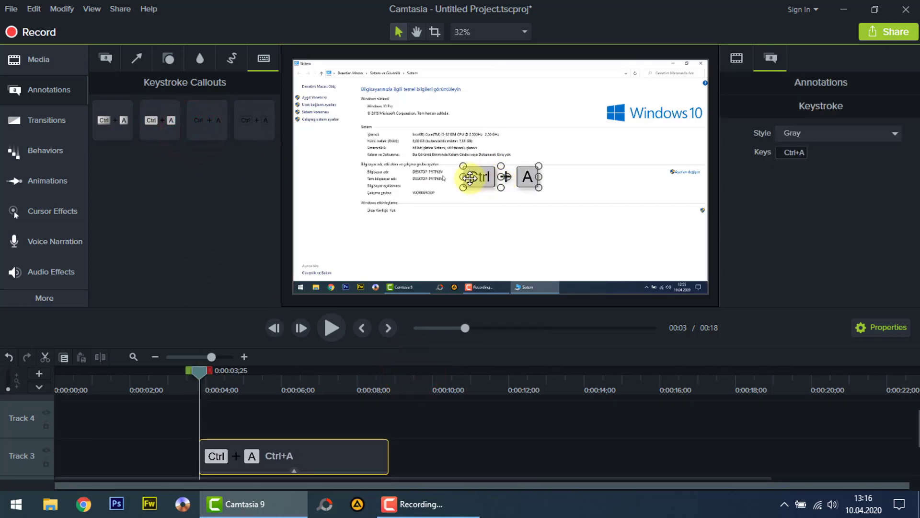
pyautogui.moveTo(463, 189); pyautogui.dragTo(441, 187)
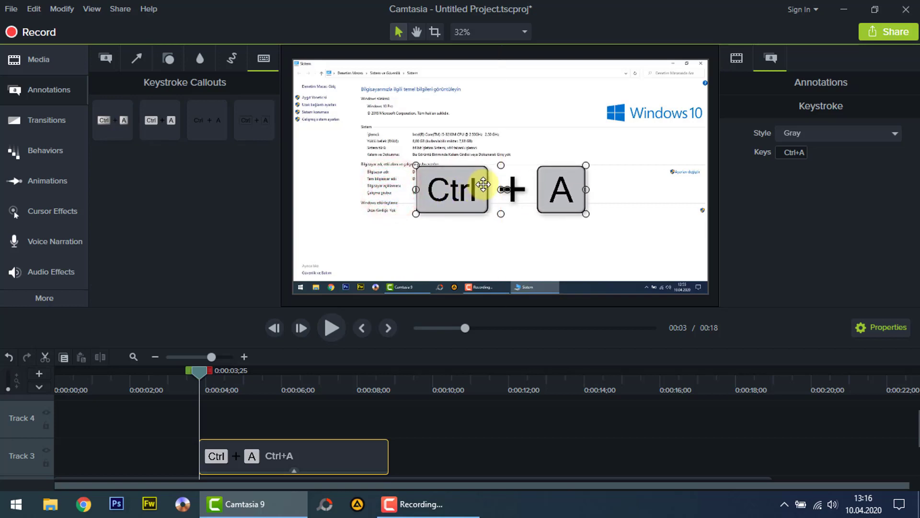
pyautogui.click(374, 456)
pyautogui.moveTo(389, 458); pyautogui.dragTo(364, 458)
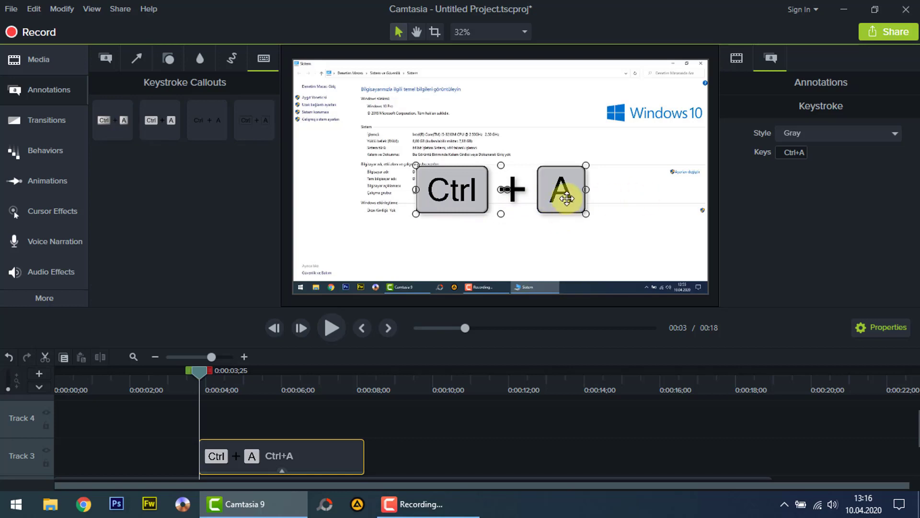
# Set the keystroke callout's keys to Ctrl+P and delete the callout clip from Track 3.
pyautogui.click(784, 152)
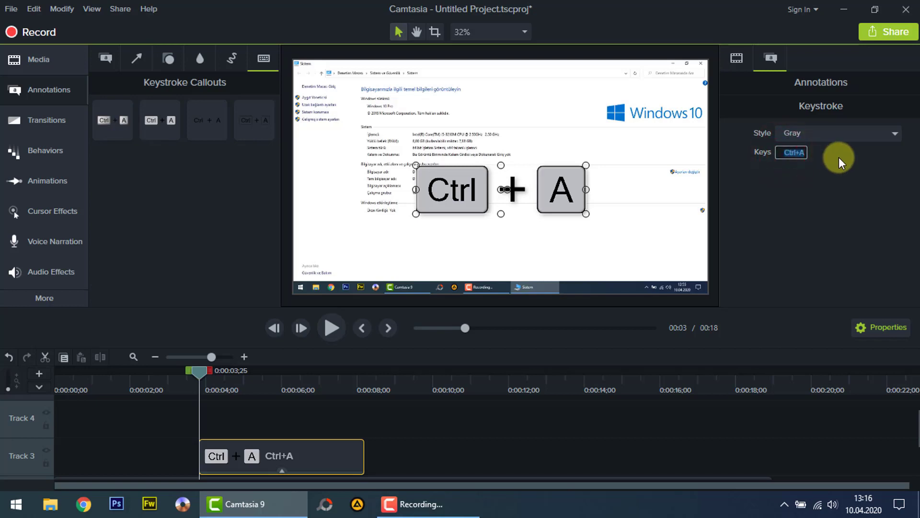
pyautogui.press('ctrl')
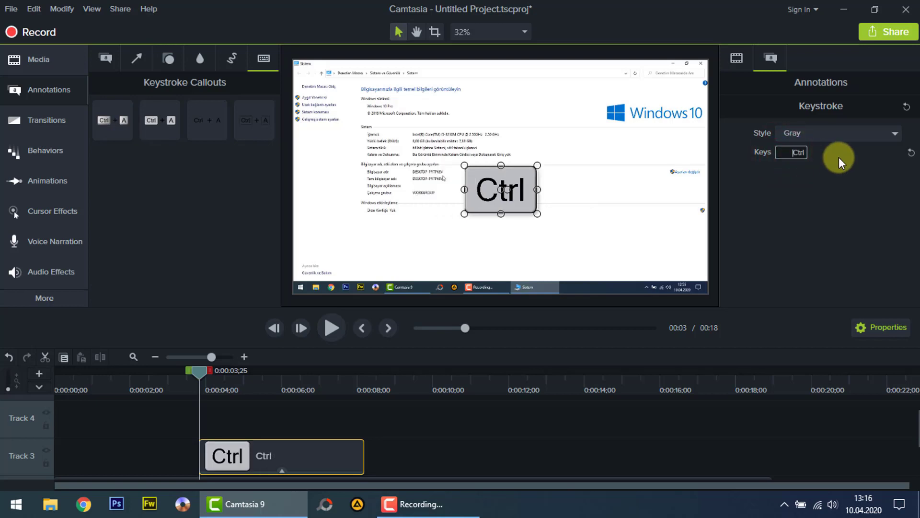
pyautogui.hotkey('ctrl', 'p')
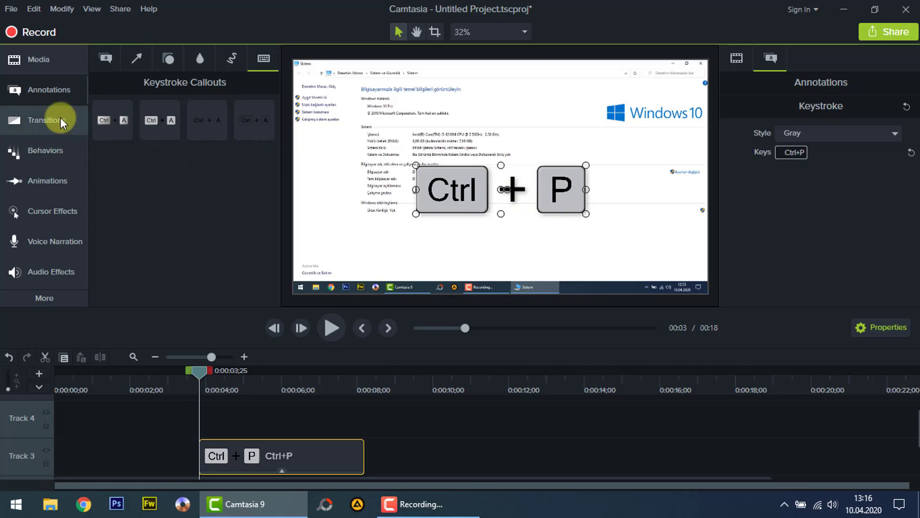
pyautogui.click(318, 459)
pyautogui.press('Delete')
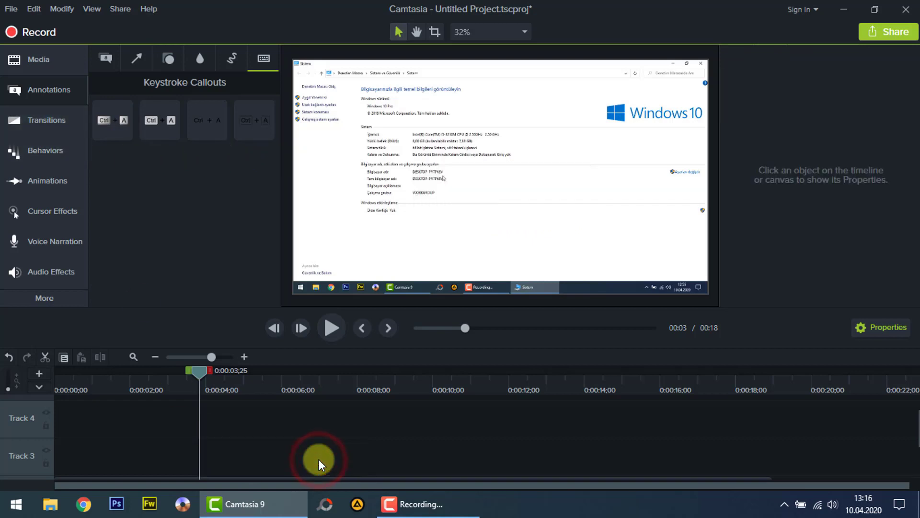
# Bring up the transitions collection and move the deneme clip from Track 2 to Track 3.
pyautogui.click(49, 125)
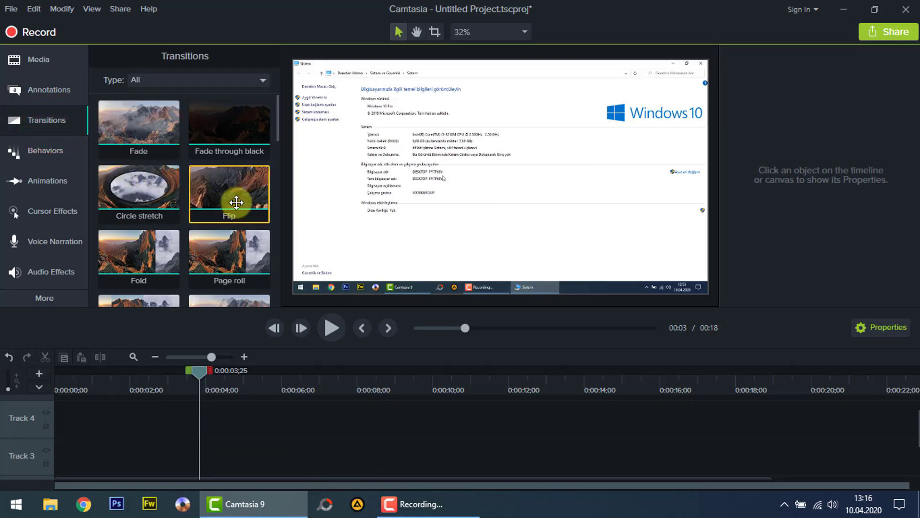
pyautogui.scroll(-2, 263, 450)
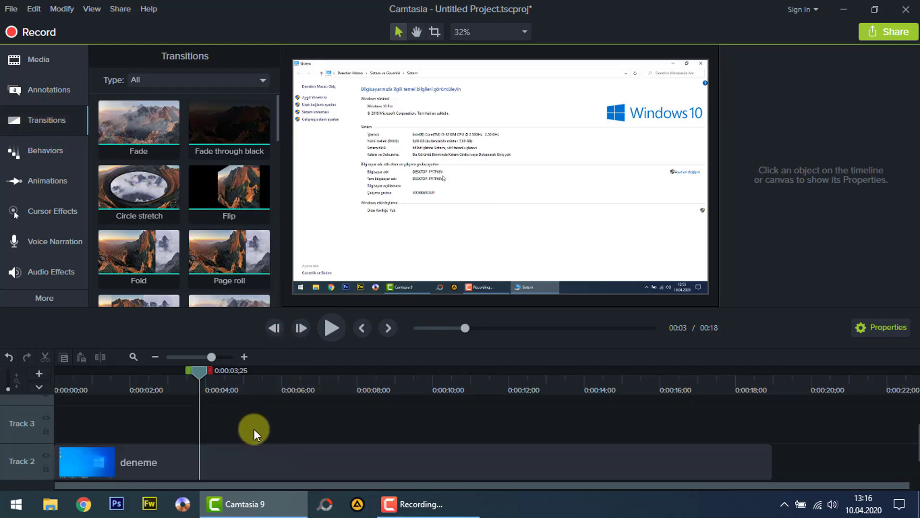
pyautogui.scroll(-2, 321, 461)
pyautogui.scroll(2, 287, 448)
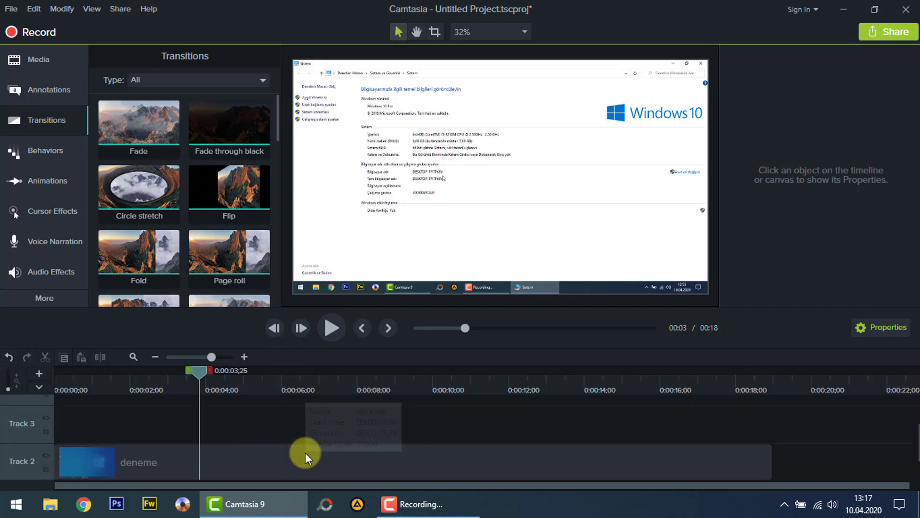
pyautogui.click(294, 461)
pyautogui.moveTo(294, 461); pyautogui.dragTo(285, 431)
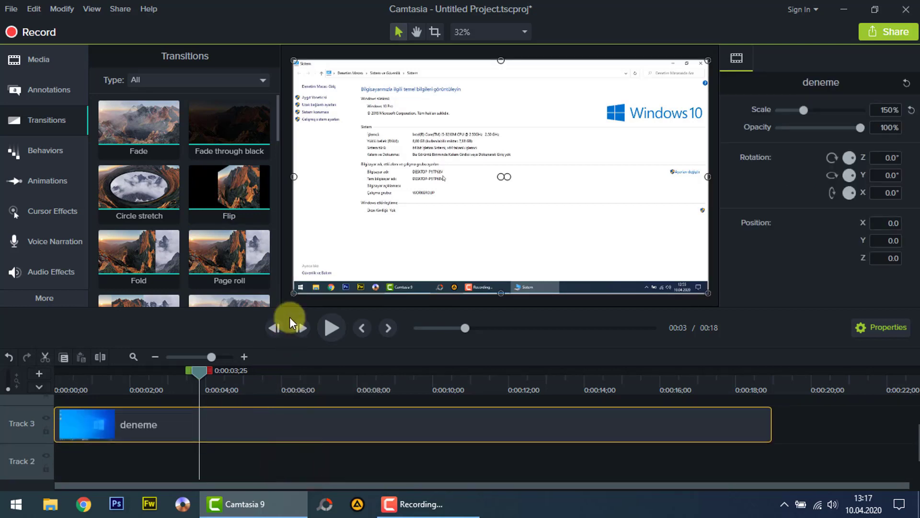
# Split the deneme clip on Track 3 at 0:00:03;20.
pyautogui.moveTo(201, 370); pyautogui.dragTo(192, 374)
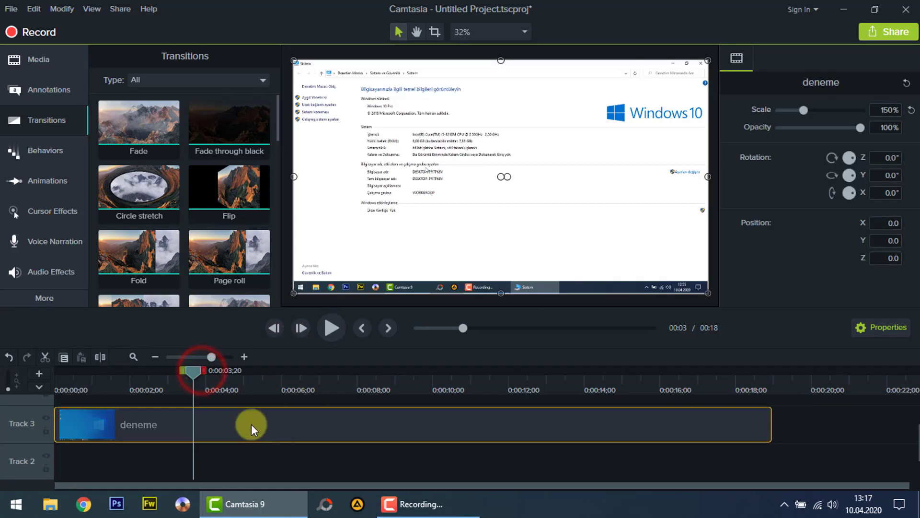
pyautogui.click(102, 361)
pyautogui.moveTo(247, 419); pyautogui.dragTo(284, 421)
pyautogui.moveTo(361, 427); pyautogui.dragTo(283, 427)
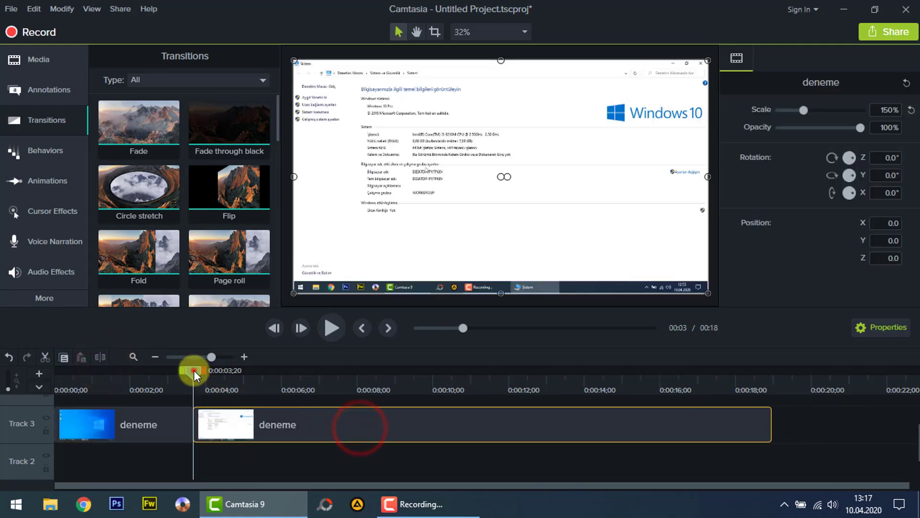
# Split the second deneme segment on Track 3 at 0:00:10;08.
pyautogui.moveTo(194, 370); pyautogui.dragTo(345, 371)
pyautogui.click(427, 396)
pyautogui.click(100, 357)
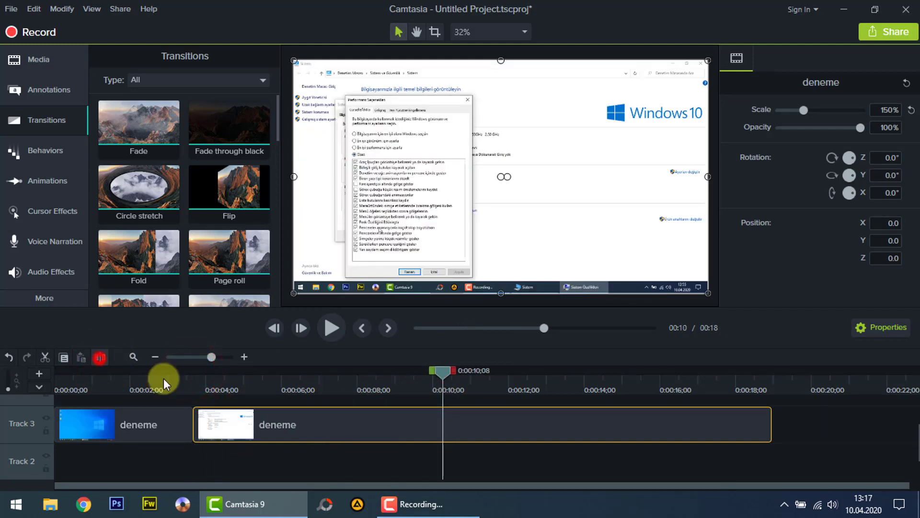
pyautogui.moveTo(495, 438); pyautogui.dragTo(479, 425)
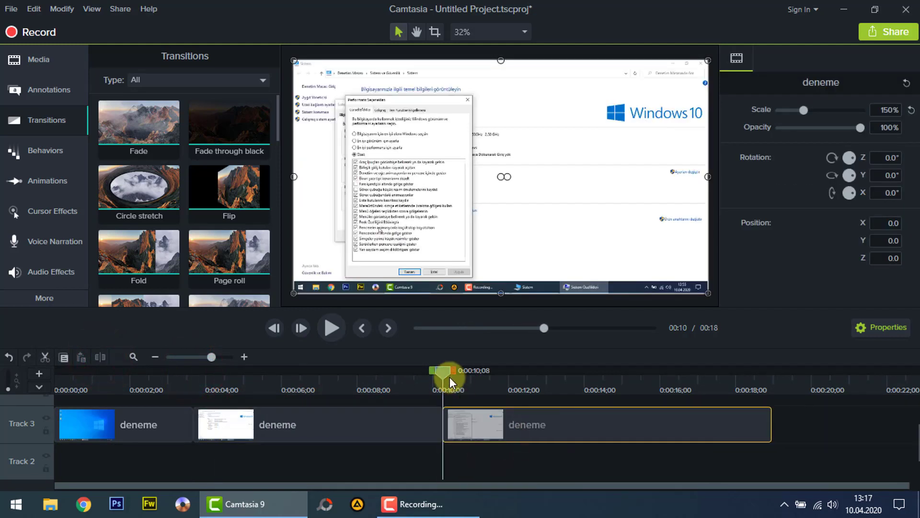
# Apply Circle stretch at the start of the Track 3 clips, Flip and Fold at the two cuts, and Ripple at the end.
pyautogui.moveTo(444, 372); pyautogui.dragTo(379, 373)
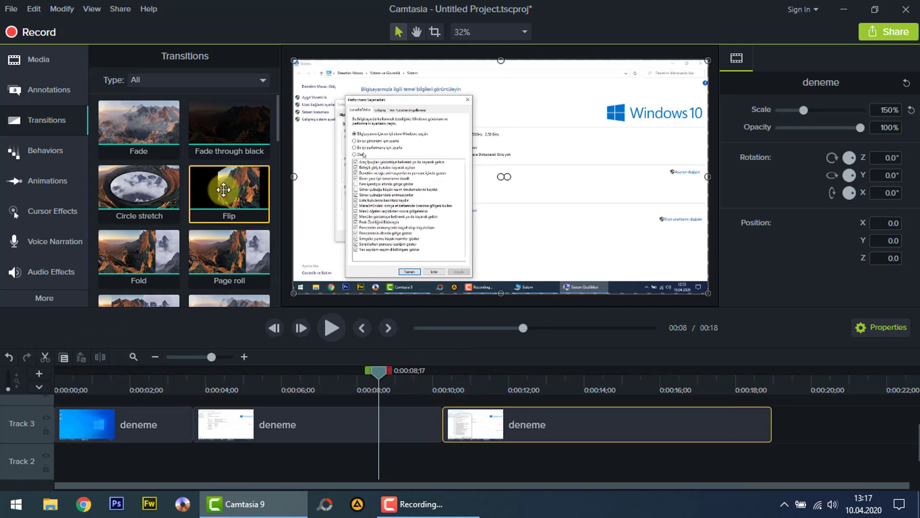
pyautogui.moveTo(224, 190); pyautogui.dragTo(220, 427)
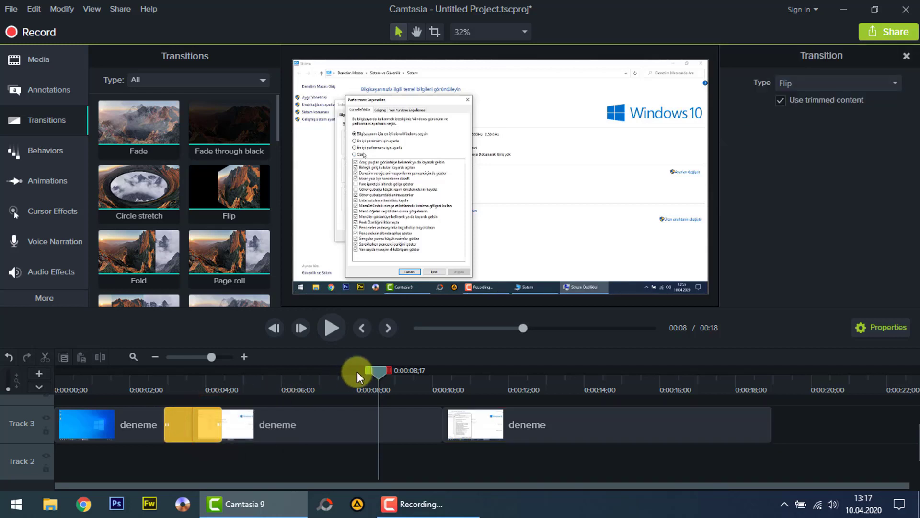
pyautogui.moveTo(144, 188); pyautogui.dragTo(71, 419)
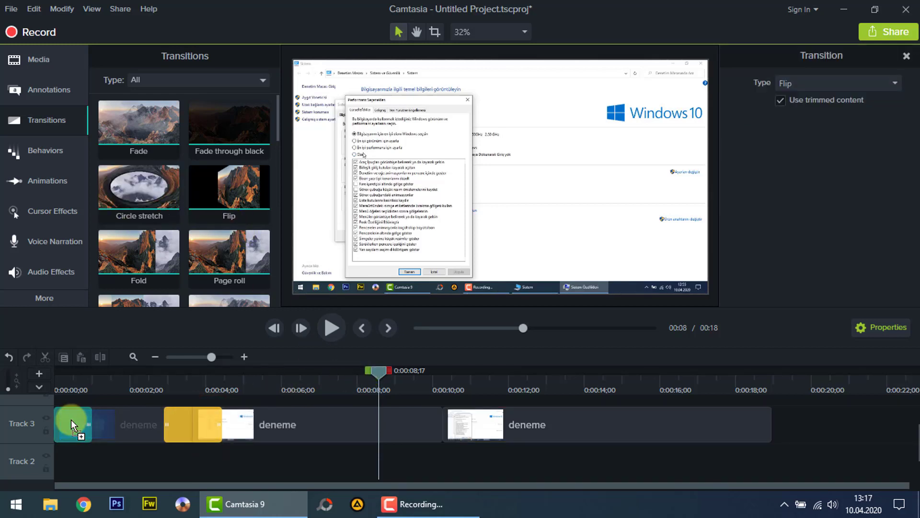
pyautogui.moveTo(140, 257); pyautogui.dragTo(449, 427)
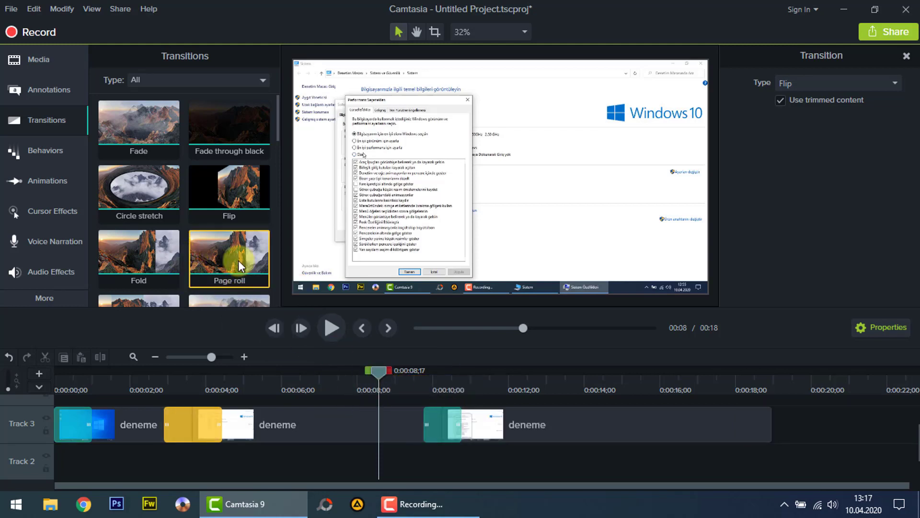
pyautogui.scroll(-2, 239, 266)
pyautogui.moveTo(220, 251); pyautogui.dragTo(741, 419)
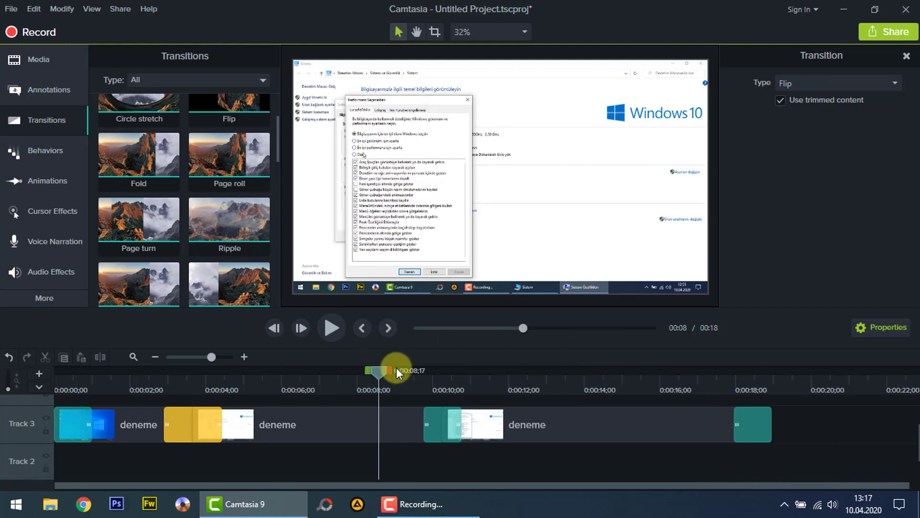
# Play the timeline from the beginning to preview the applied transitions.
pyautogui.click(48, 370)
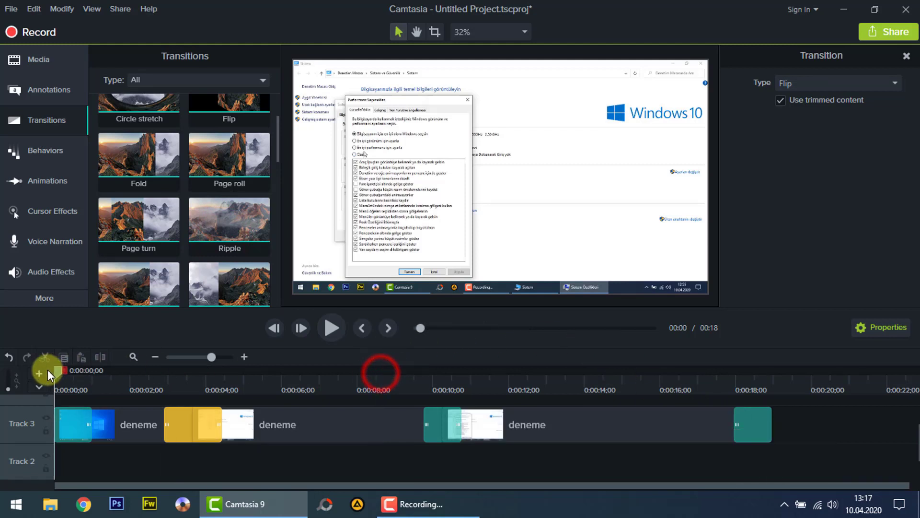
pyautogui.click(326, 329)
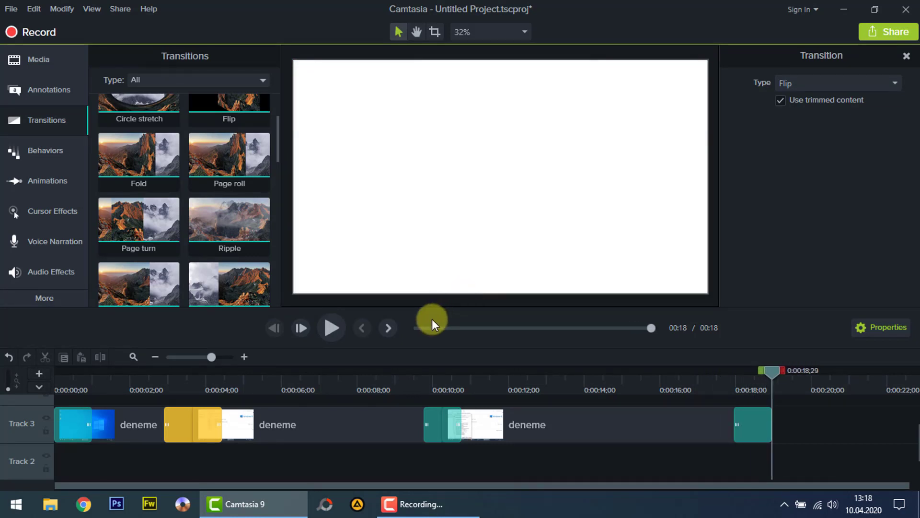
# Delete all three deneme segments from Track 3 to empty the timeline.
pyautogui.click(569, 428)
pyautogui.click(717, 422)
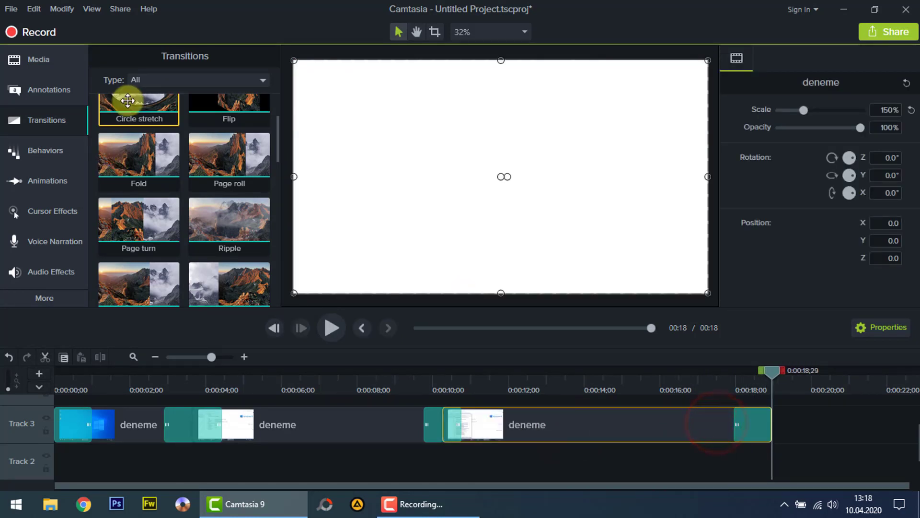
pyautogui.moveTo(127, 100)
pyautogui.mouseDown()
pyautogui.moveTo(16, 123)
pyautogui.moveTo(367, 381)
pyautogui.moveTo(372, 416)
pyautogui.mouseUp()
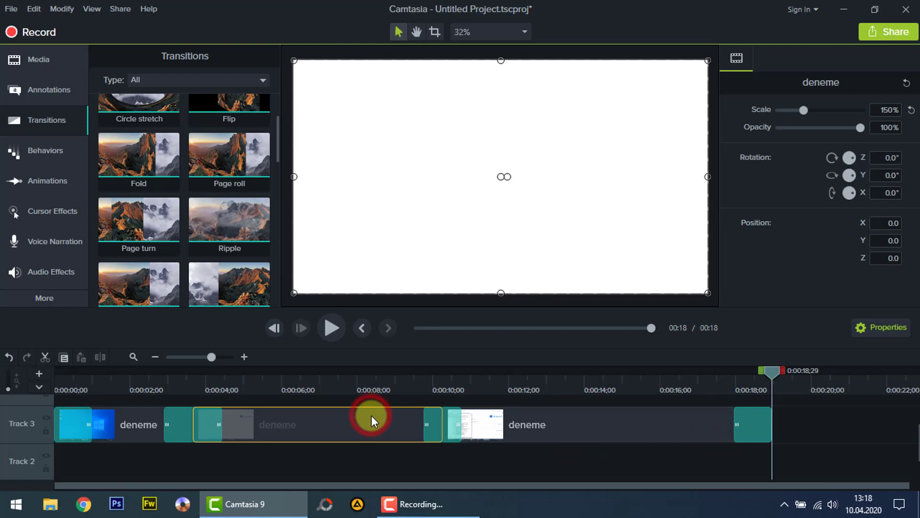
pyautogui.press('Delete')
pyautogui.click(533, 428)
pyautogui.press('Delete')
pyautogui.click(176, 424)
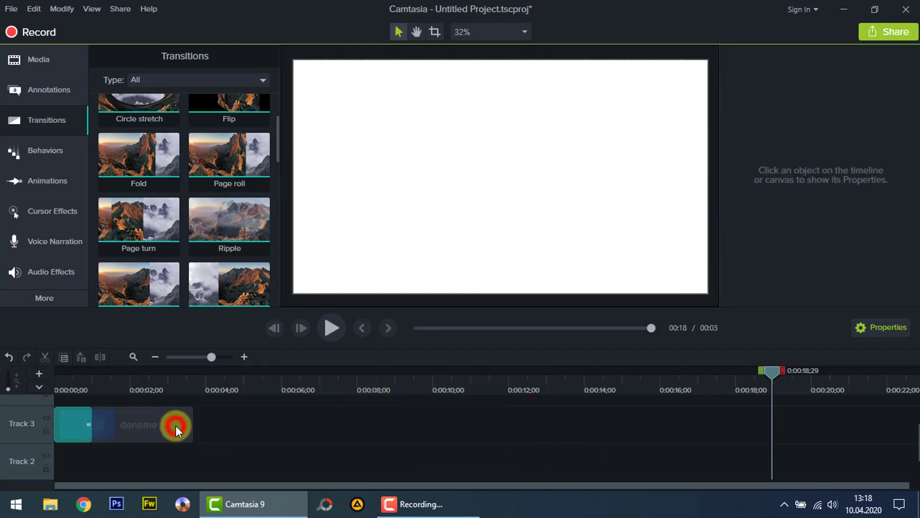
pyautogui.click(111, 423)
pyautogui.press('Delete')
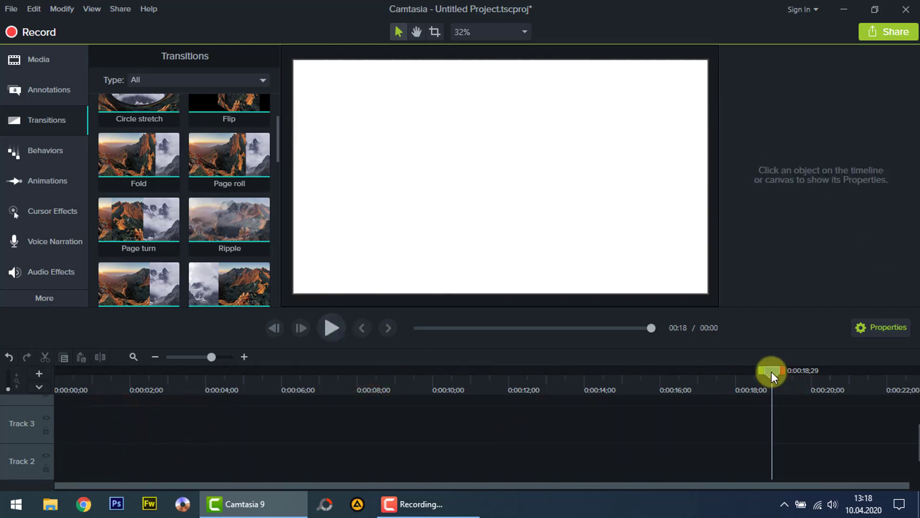
# Look through the media bin, the remaining transitions and the available behaviors.
pyautogui.click(49, 59)
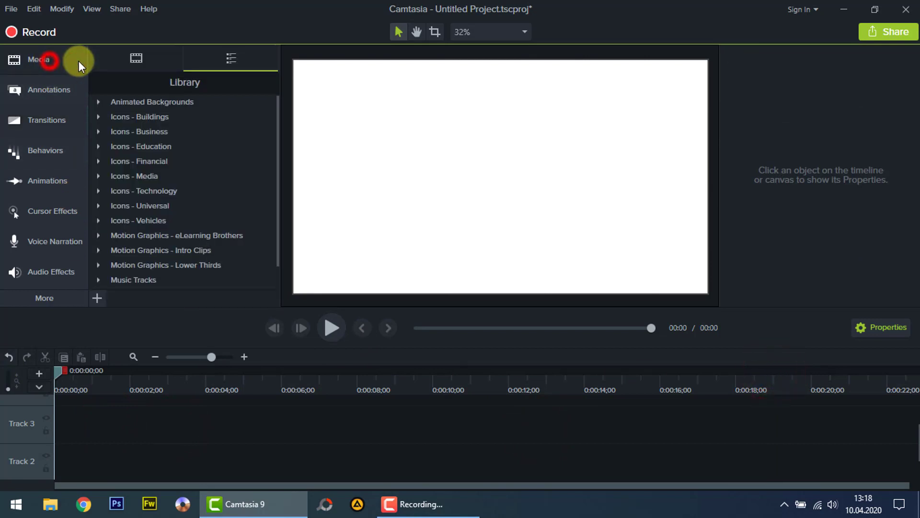
pyautogui.click(131, 61)
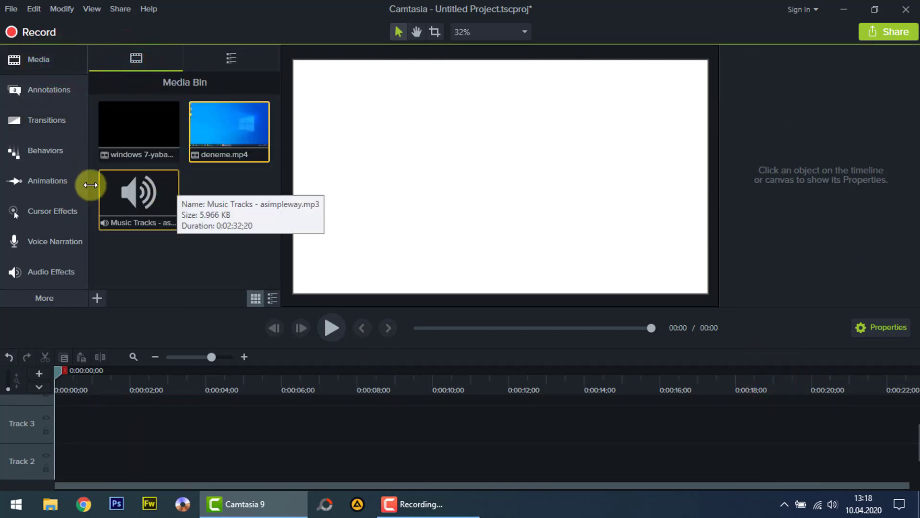
pyautogui.click(50, 125)
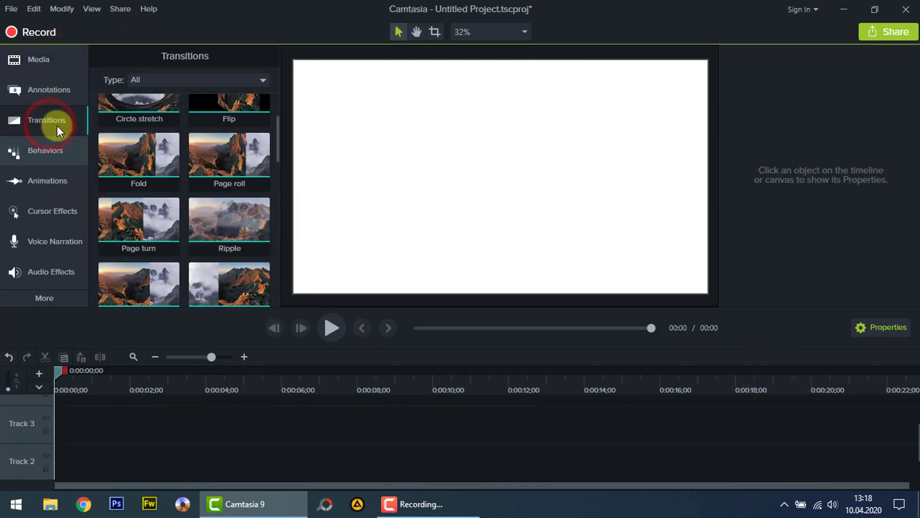
pyautogui.scroll(-10, 192, 138)
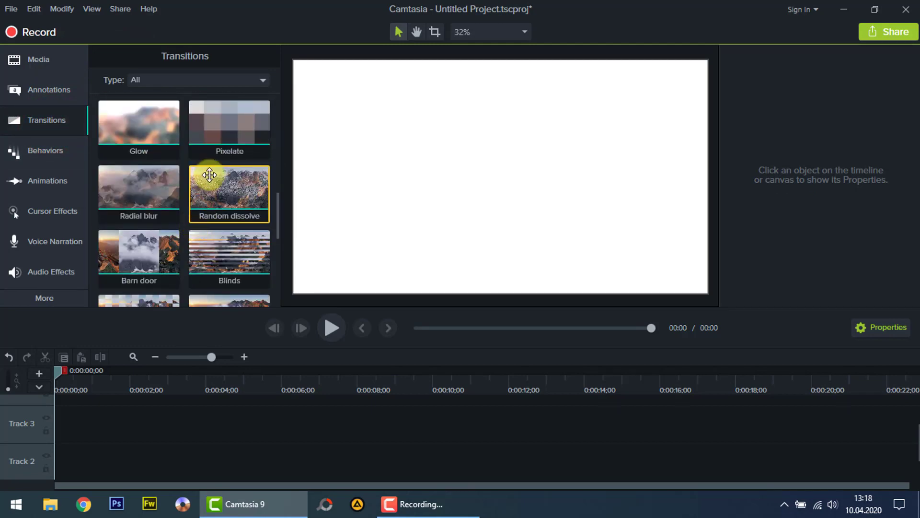
pyautogui.scroll(-5, 209, 174)
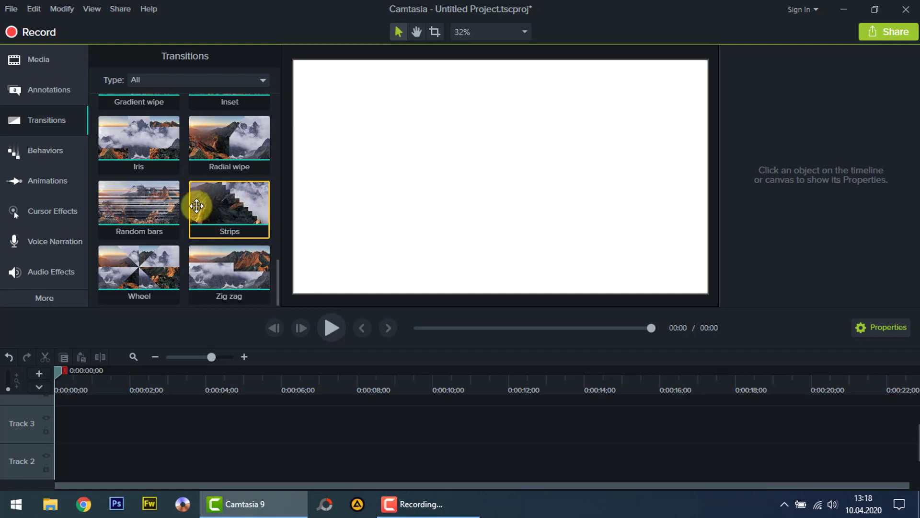
pyautogui.click(40, 152)
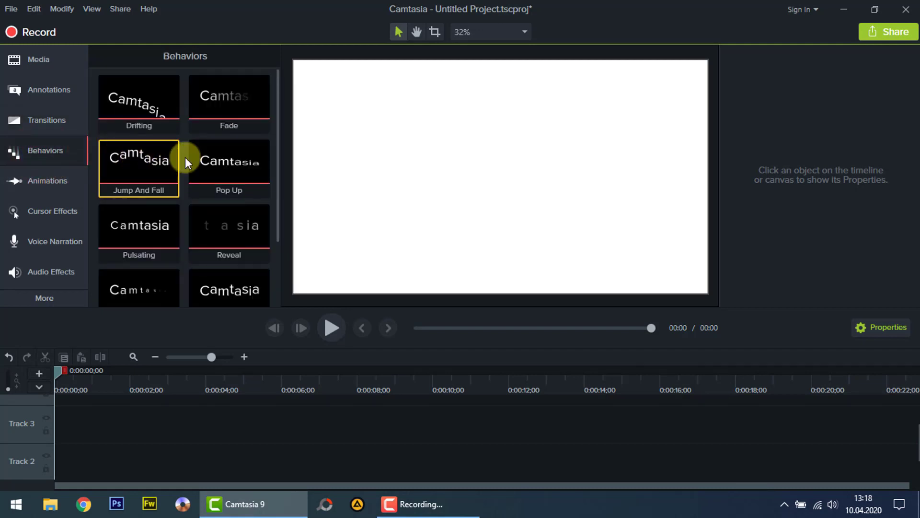
pyautogui.scroll(-2, 189, 150)
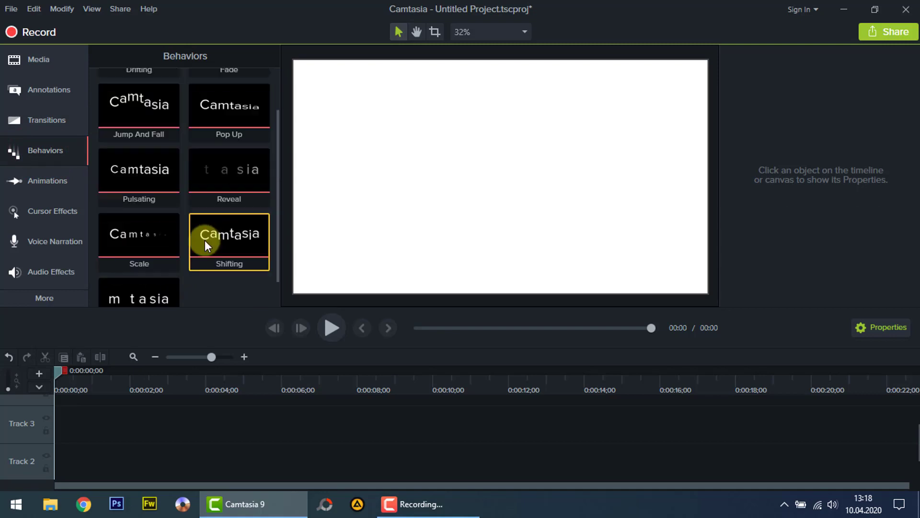
pyautogui.scroll(1, 201, 240)
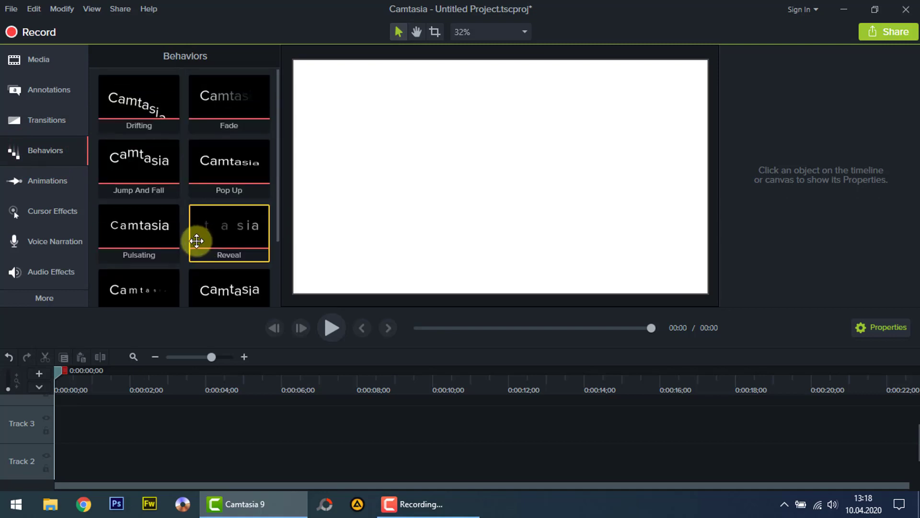
# Add a plain text callout to the canvas and change its text to "Abone Ol".
pyautogui.click(45, 62)
pyautogui.click(47, 94)
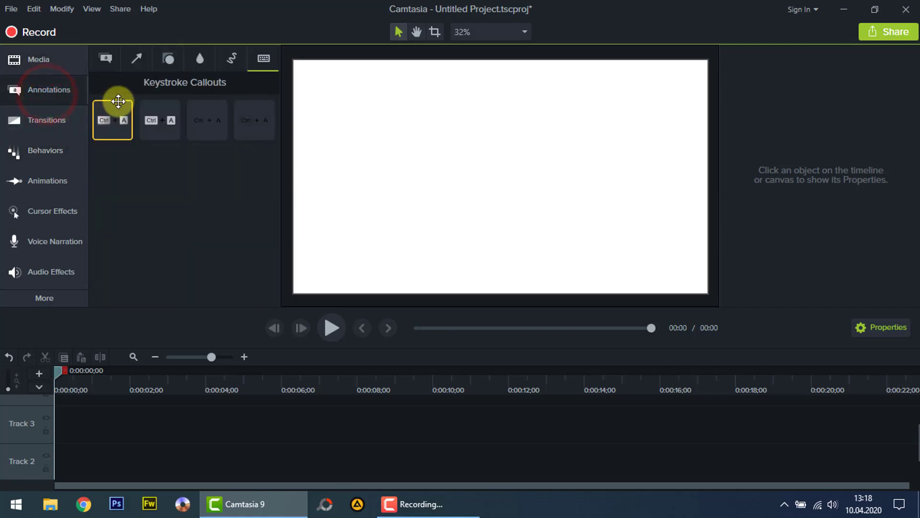
pyautogui.click(104, 57)
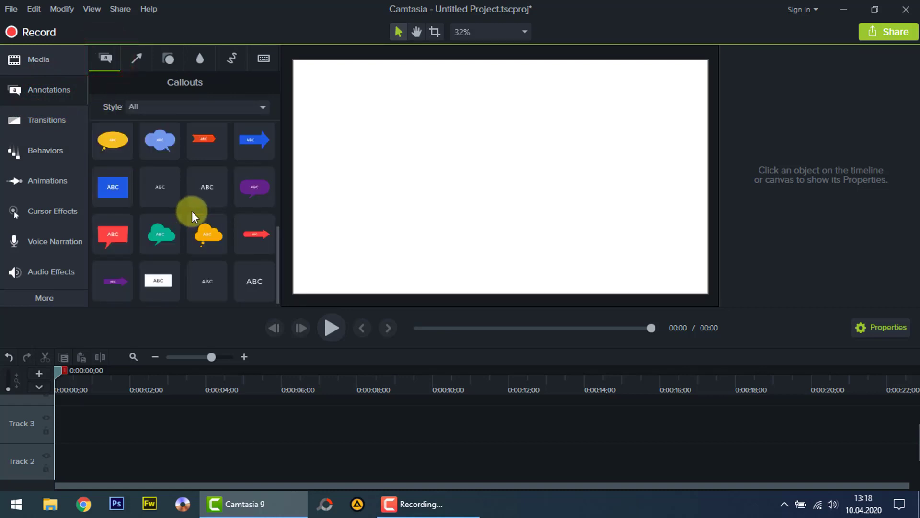
pyautogui.moveTo(213, 186); pyautogui.dragTo(566, 185)
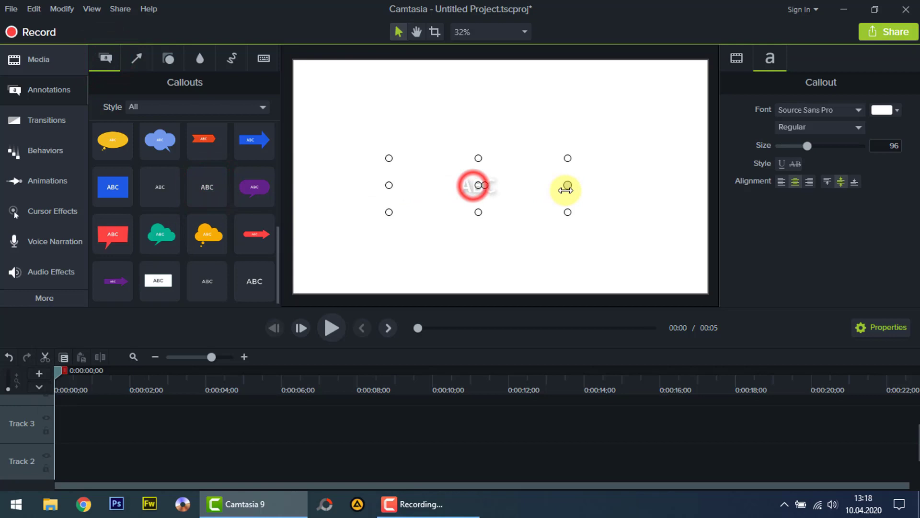
# Set the font colour of the "Abone Ol" callout text to black.
pyautogui.click(491, 191)
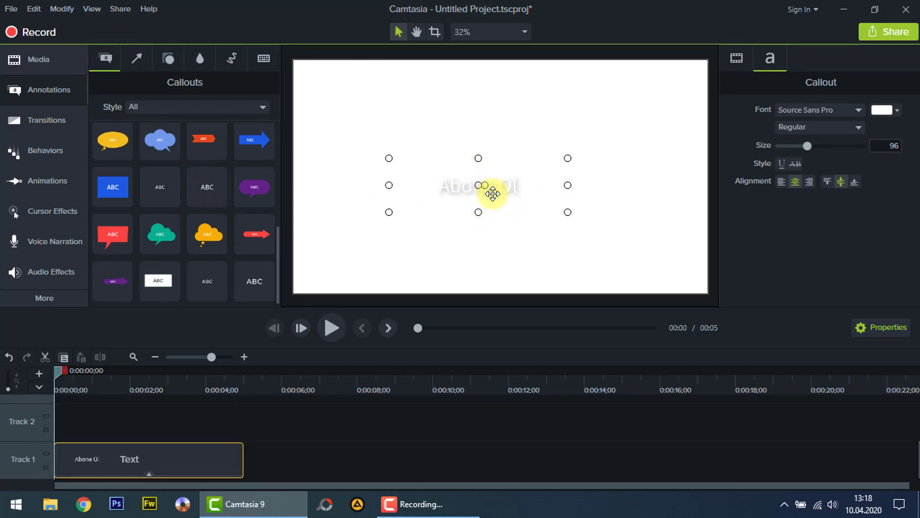
pyautogui.click(885, 109)
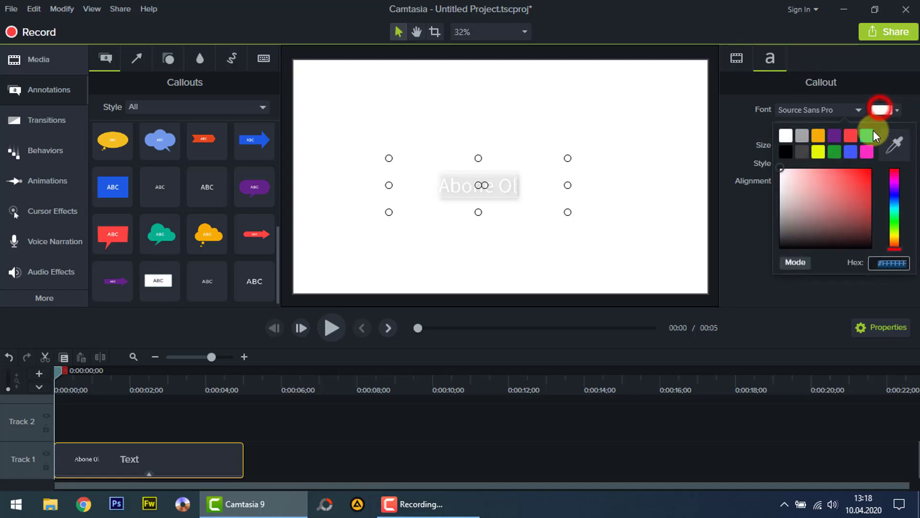
pyautogui.click(783, 152)
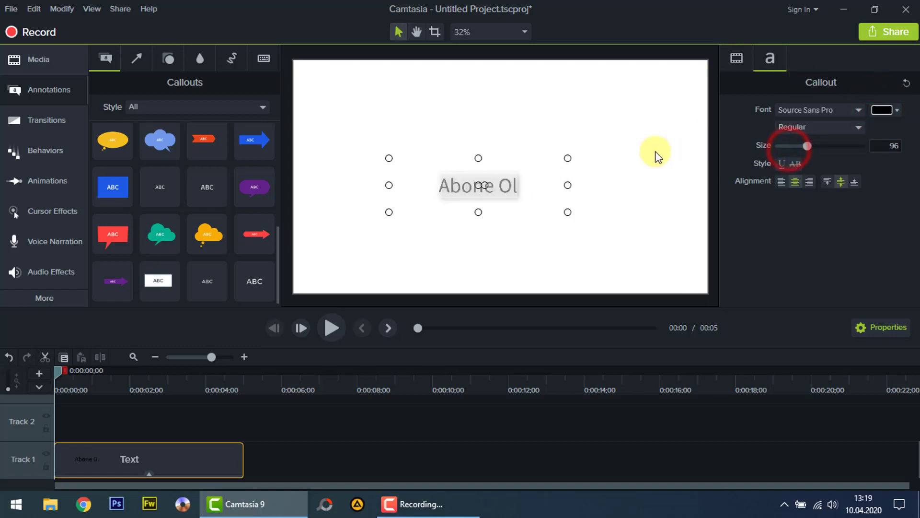
pyautogui.click(505, 183)
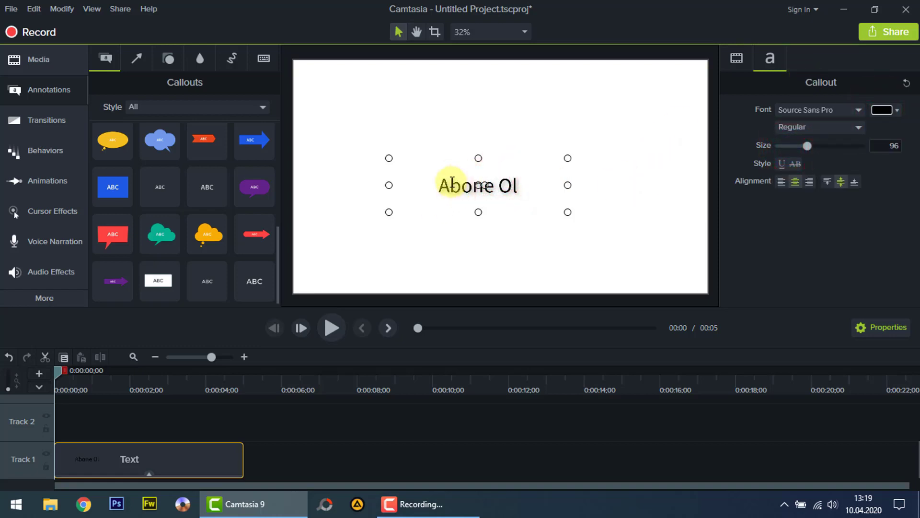
pyautogui.click(451, 184)
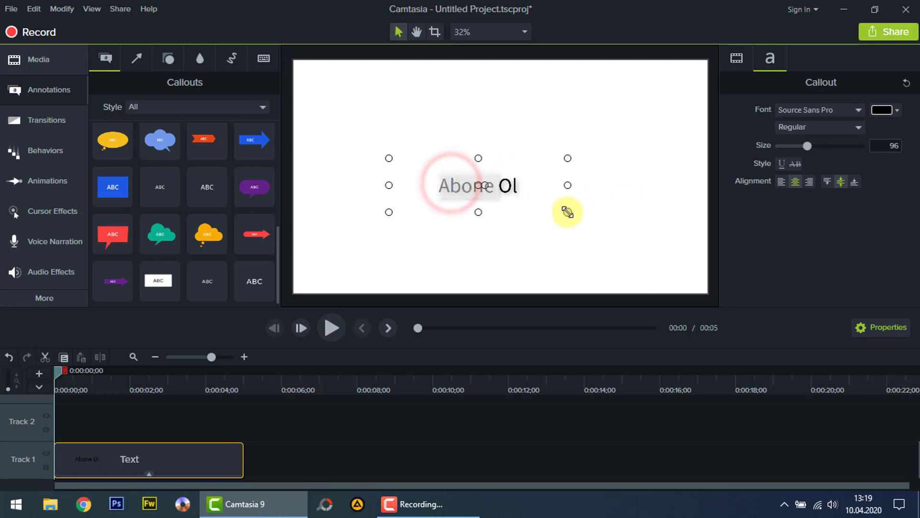
# Set the "Abone Ol" callout's font size to 120 and enlarge its text box on the canvas.
pyautogui.doubleClick(890, 145)
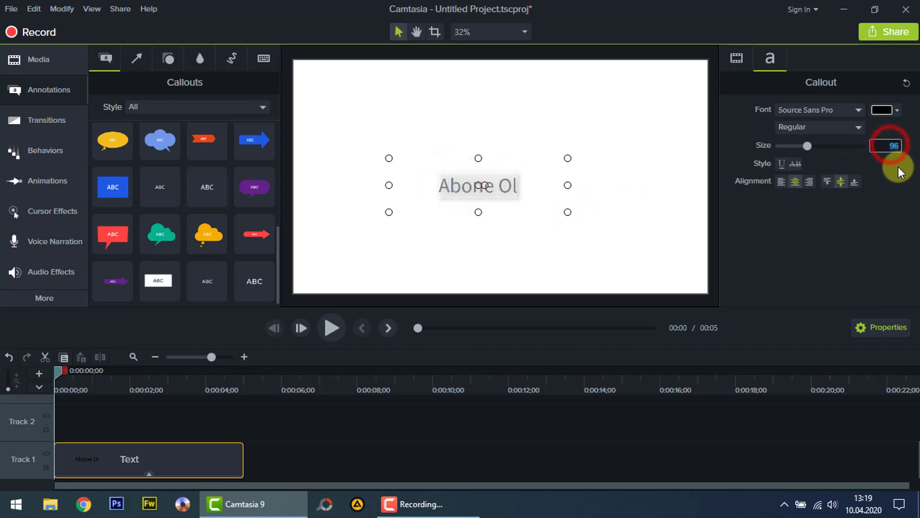
pyautogui.write('120')
pyautogui.press('Return')
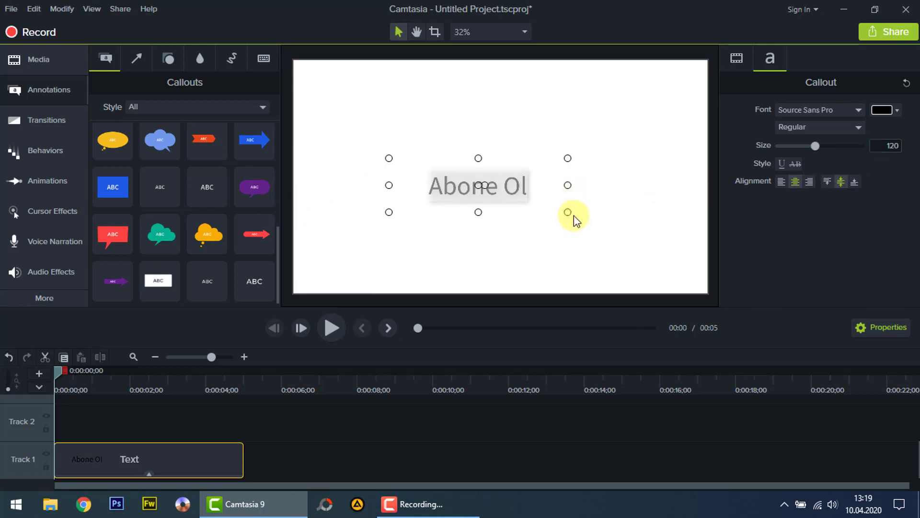
pyautogui.moveTo(568, 213); pyautogui.dragTo(607, 227)
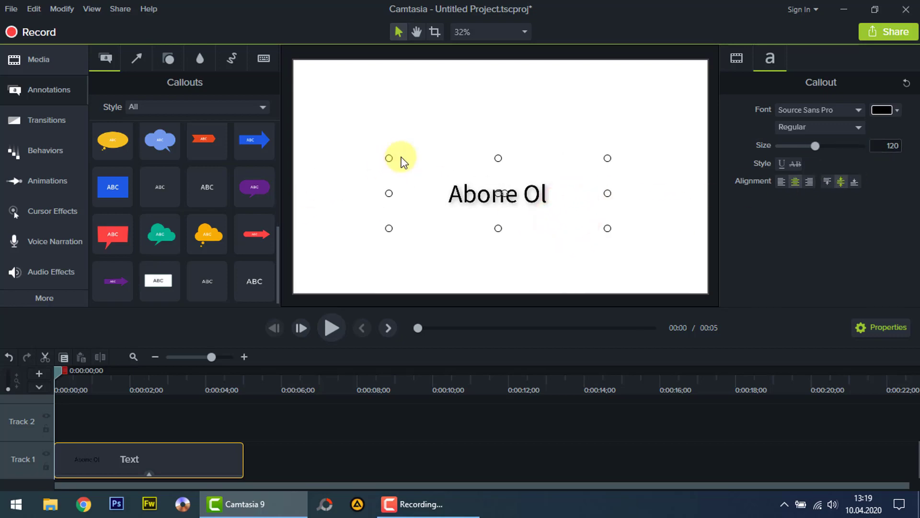
pyautogui.moveTo(389, 156); pyautogui.dragTo(373, 149)
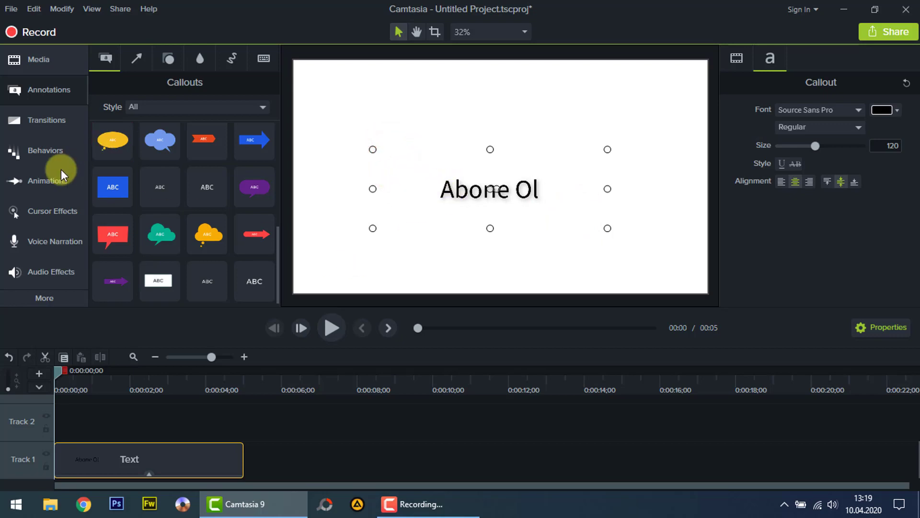
# Apply the Jump And Fall behavior to the text clip on Track 1 and play the preview.
pyautogui.click(51, 151)
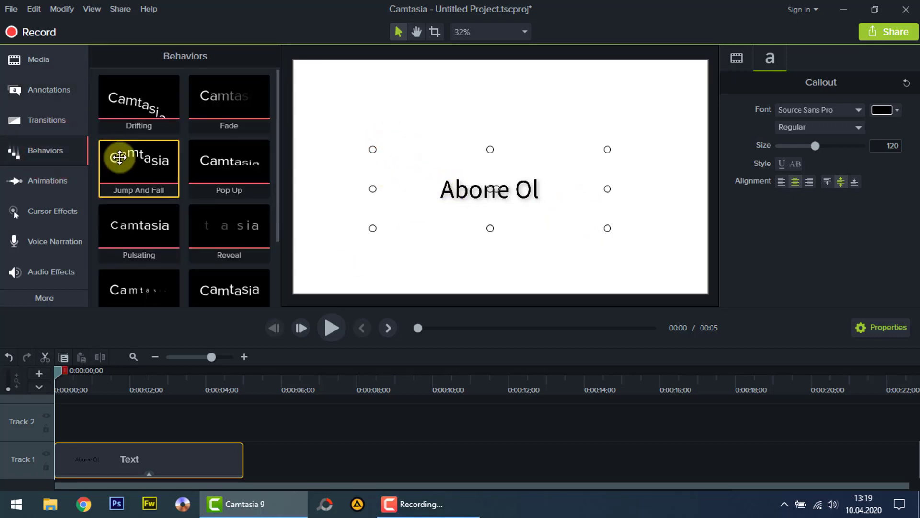
pyautogui.moveTo(143, 166); pyautogui.dragTo(162, 458)
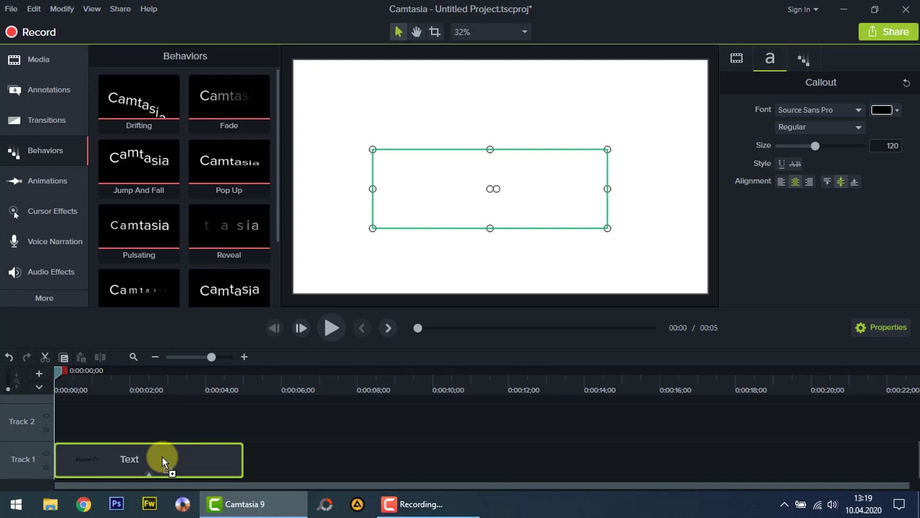
pyautogui.click(329, 329)
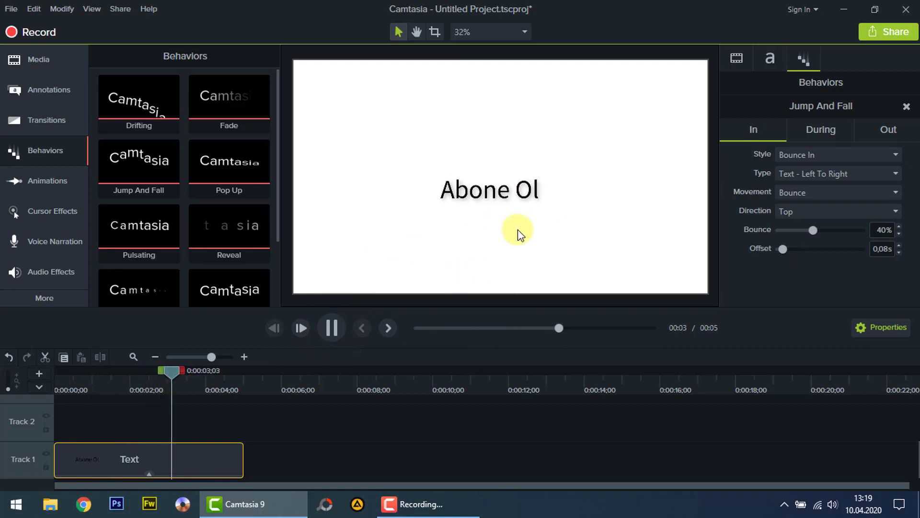
# Expand the text clip's effects and delete both Drop Shadow and Jump And Fall.
pyautogui.click(149, 473)
pyautogui.click(165, 461)
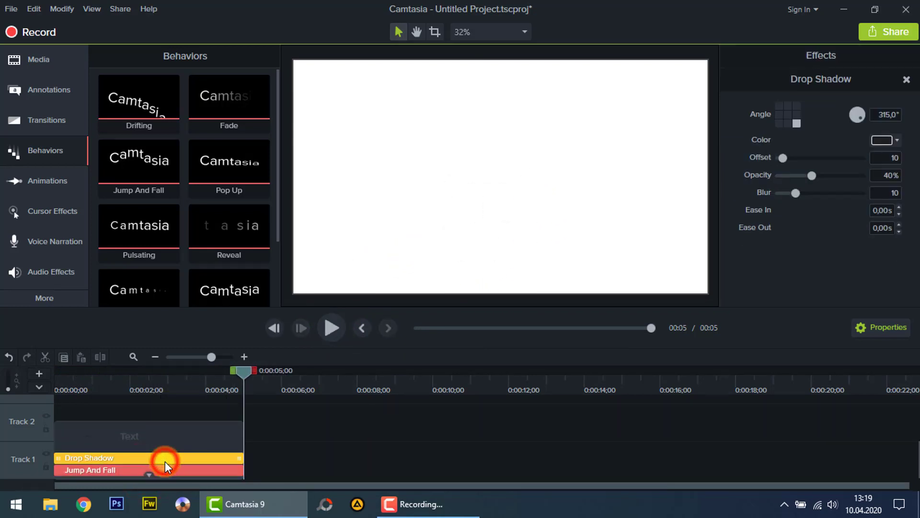
pyautogui.press('Delete')
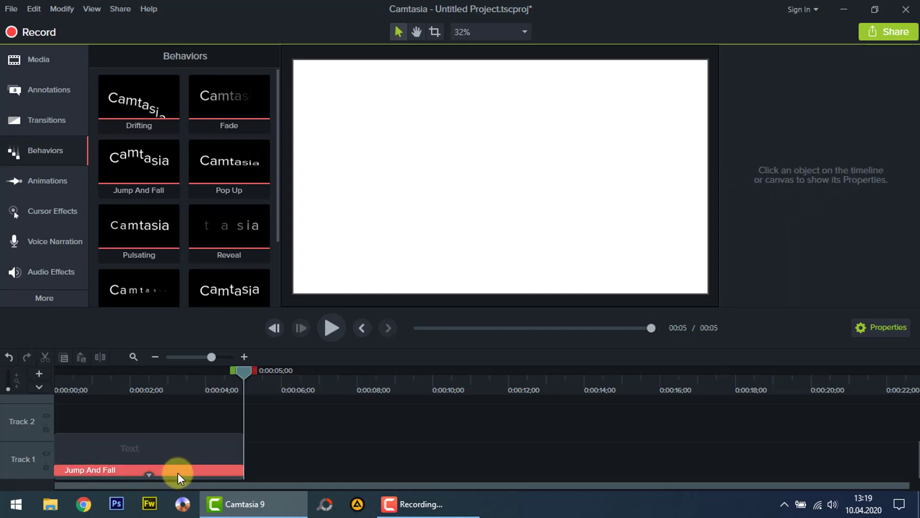
pyautogui.click(177, 472)
pyautogui.press('Delete')
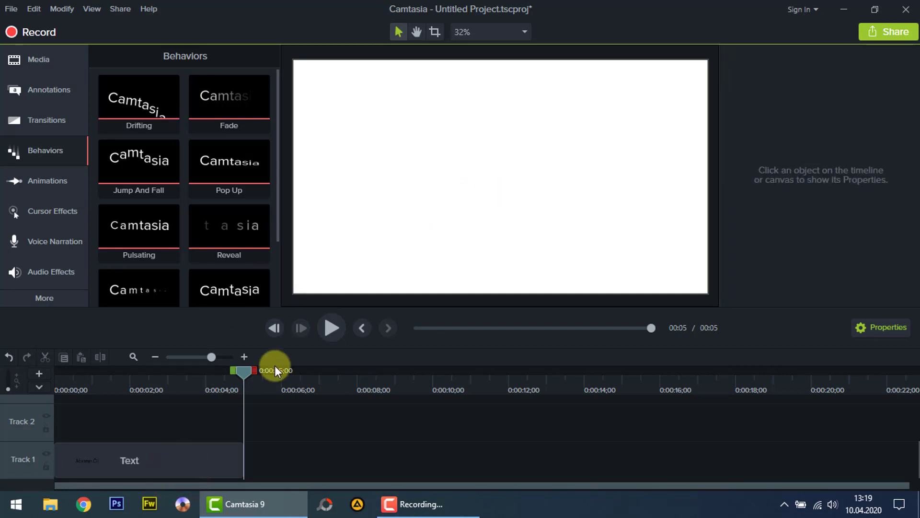
# Apply the Reveal behavior to the text clip on Track 1 and play it from the start.
pyautogui.click(160, 386)
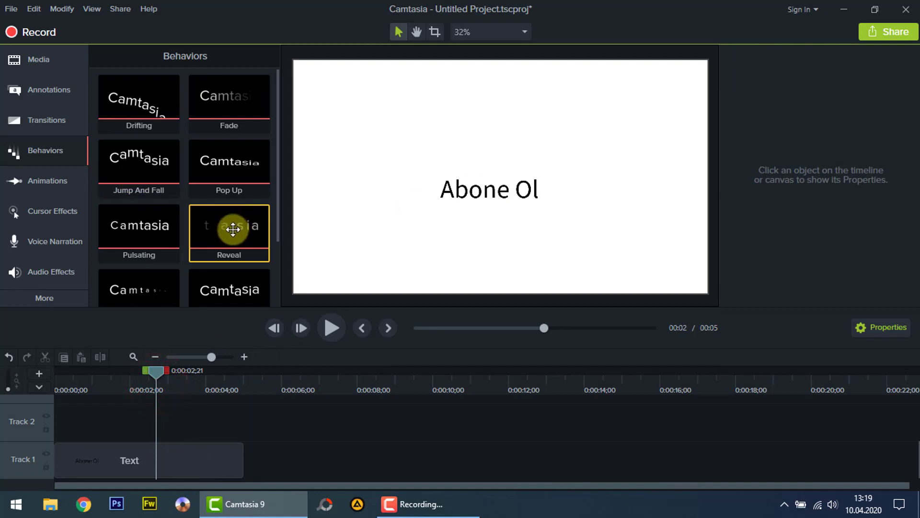
pyautogui.moveTo(232, 229); pyautogui.dragTo(195, 453)
pyautogui.click(158, 372)
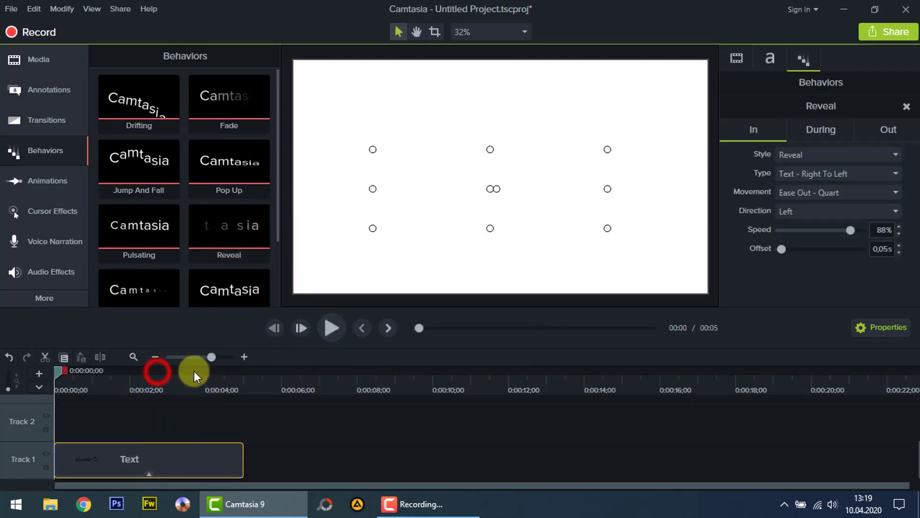
pyautogui.click(324, 329)
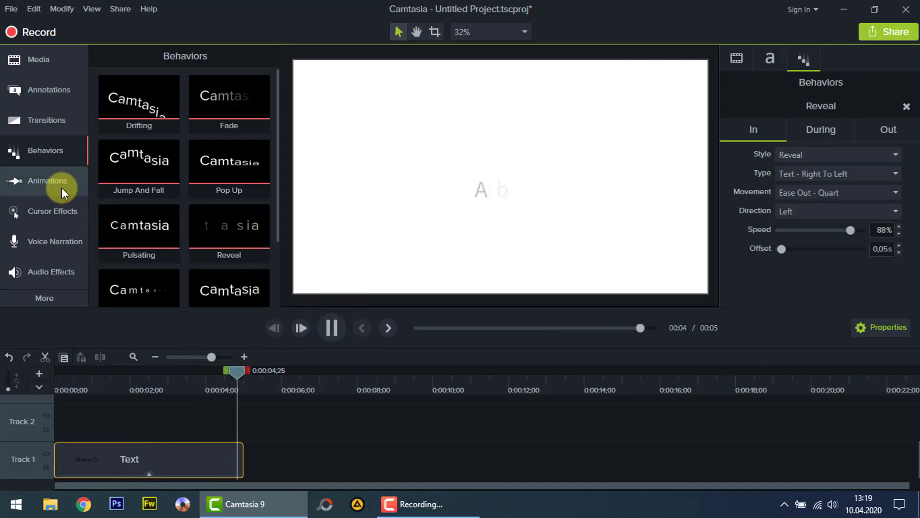
# Delete the text clip from Track 1 and bring up the animation presets.
pyautogui.click(180, 444)
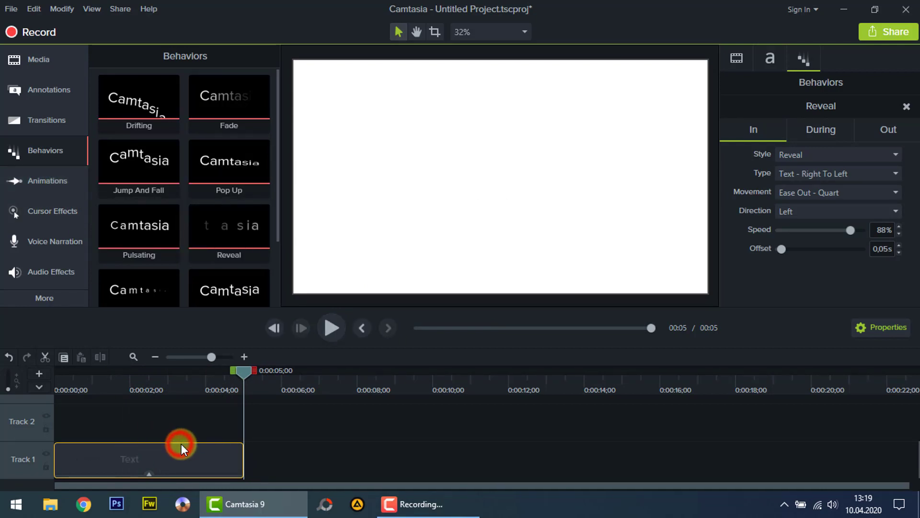
pyautogui.press('Delete')
pyautogui.click(44, 181)
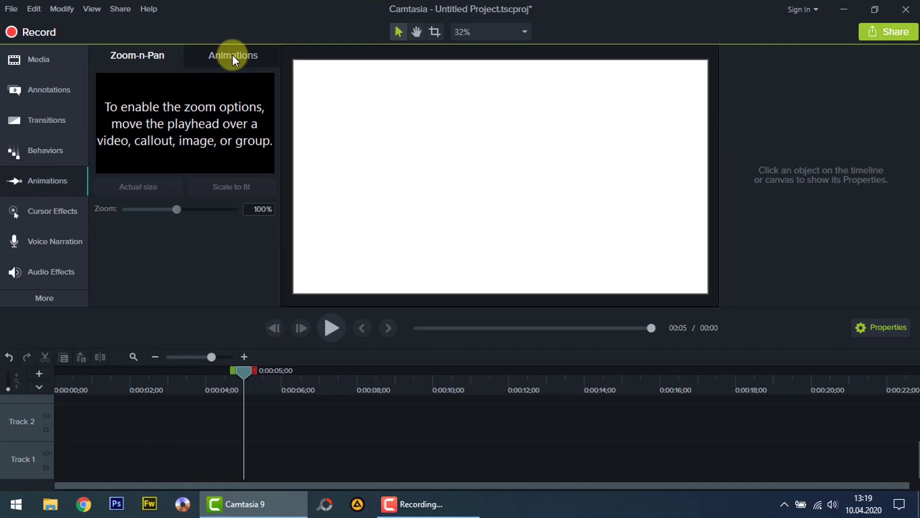
pyautogui.click(232, 54)
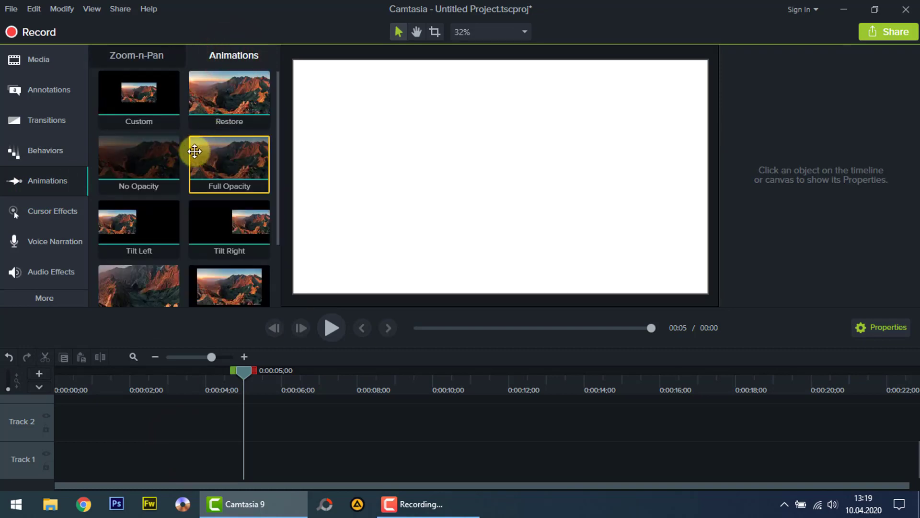
pyautogui.scroll(1, 218, 159)
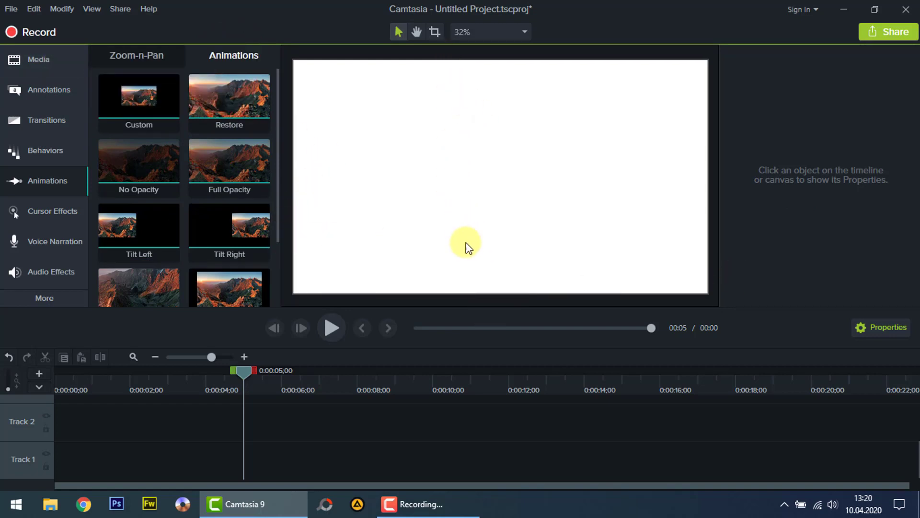
# Add a new plain text callout in the canvas's lower-left corner and change its text to "Abone Ol" in Calibri.
pyautogui.click(47, 60)
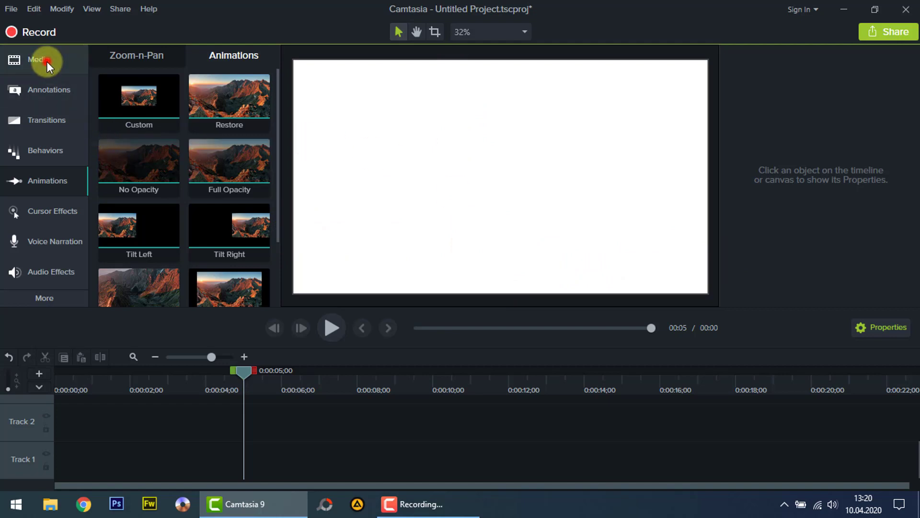
pyautogui.click(51, 90)
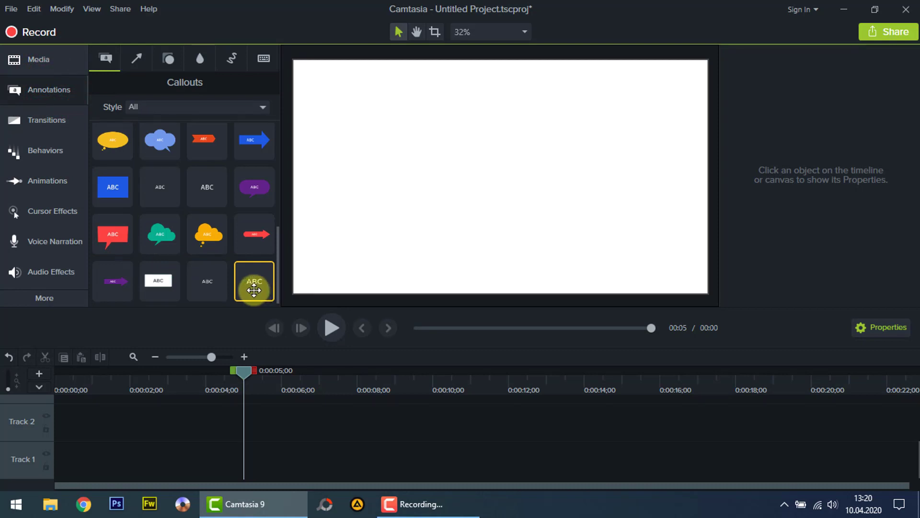
pyautogui.moveTo(254, 290); pyautogui.dragTo(343, 263)
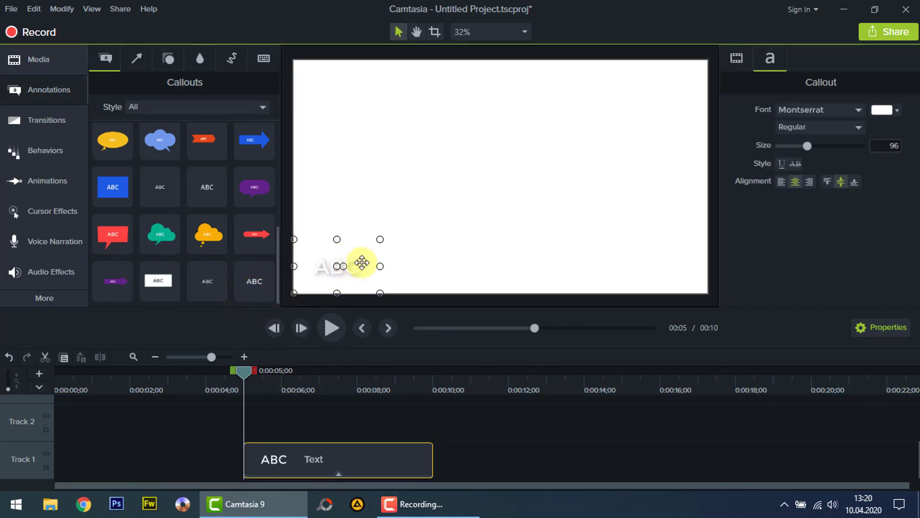
pyautogui.doubleClick(361, 261)
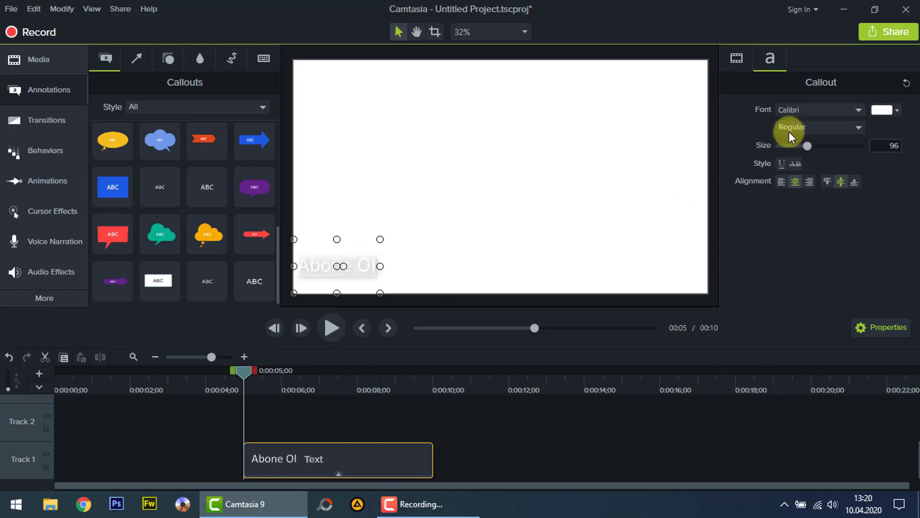
# Format the "Abone Ol" callout text in red and bold.
pyautogui.click(885, 110)
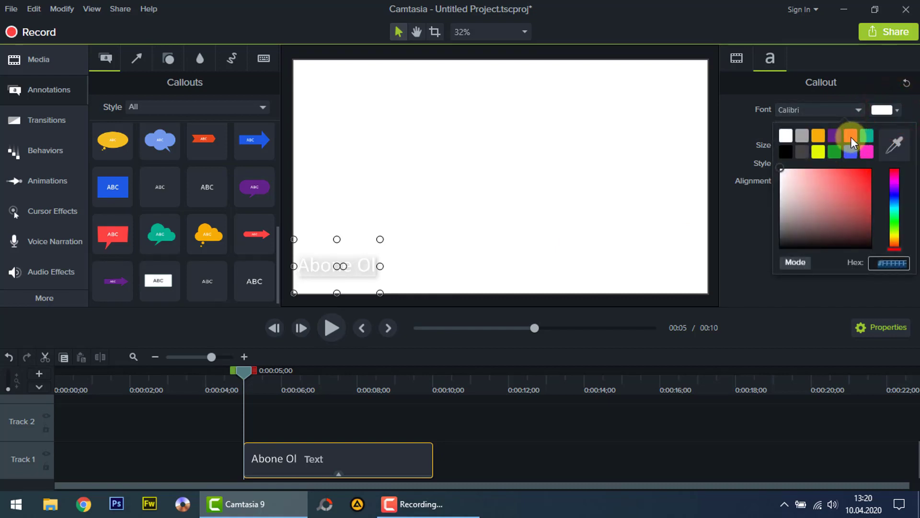
pyautogui.click(850, 136)
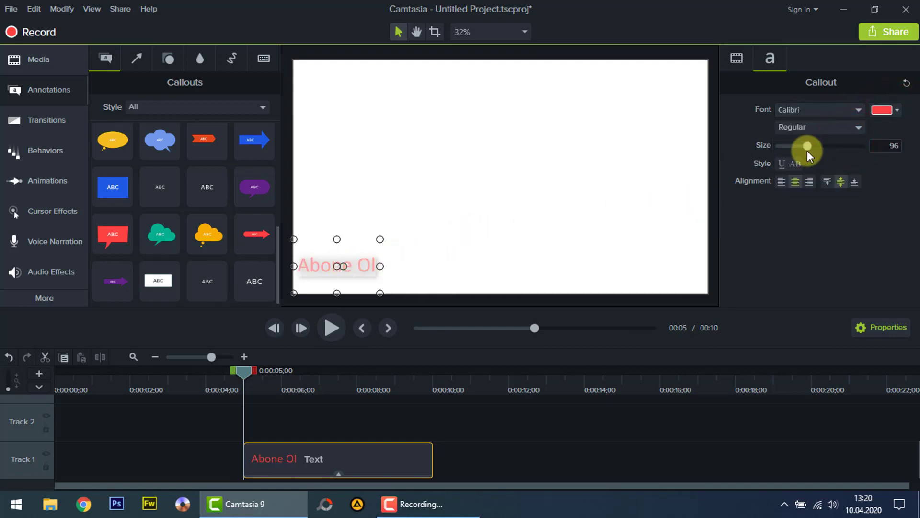
pyautogui.click(846, 127)
pyautogui.click(816, 170)
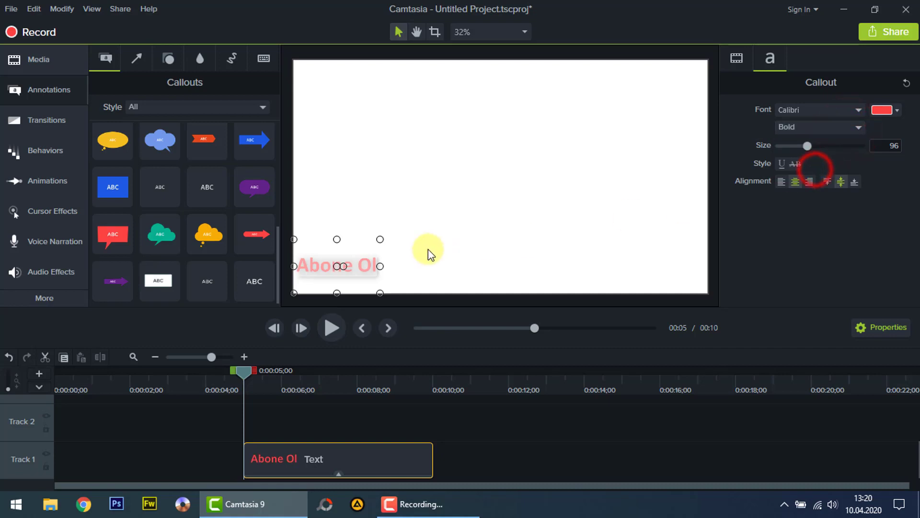
# Move the text clip to the beginning of Track 1 and return the playhead to 0:00:00;00.
pyautogui.click(359, 461)
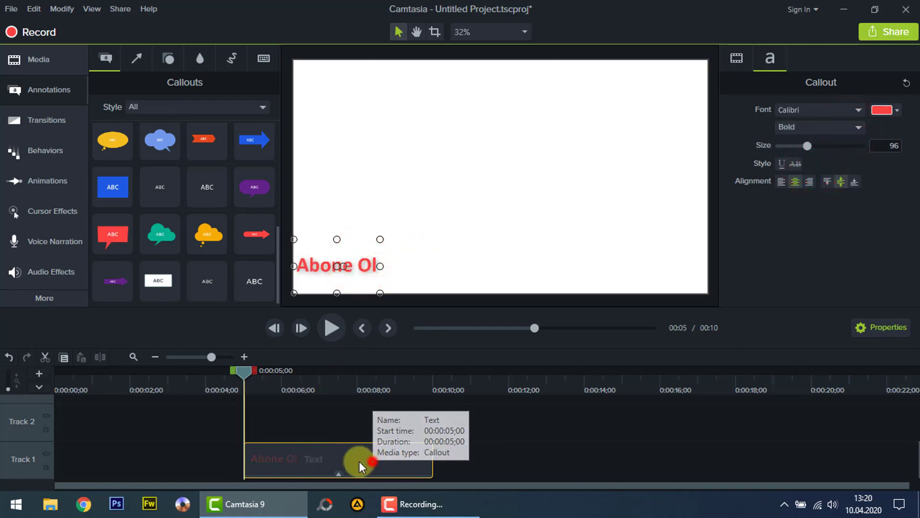
pyautogui.moveTo(358, 461); pyautogui.dragTo(142, 456)
pyautogui.moveTo(252, 371); pyautogui.dragTo(76, 374)
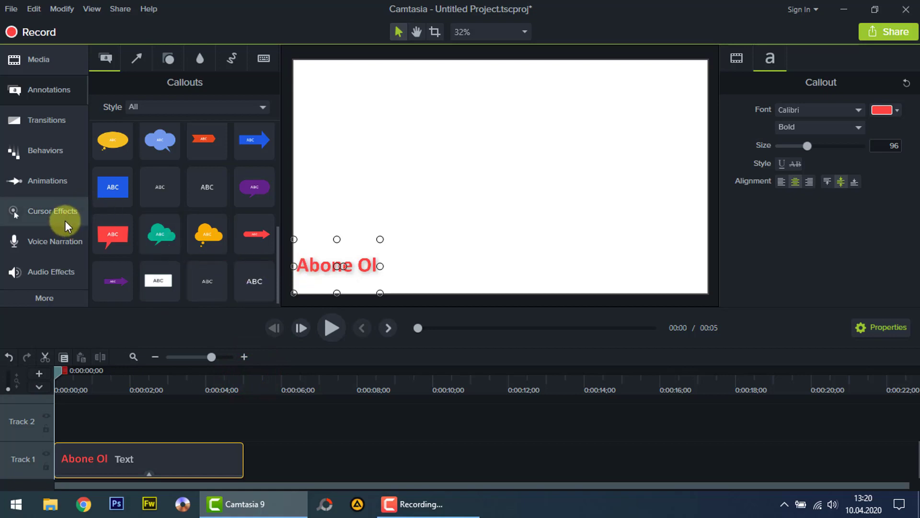
# Apply the Restore animation to the beginning of the "Abone Ol" clip and return the playhead to the start.
pyautogui.click(53, 180)
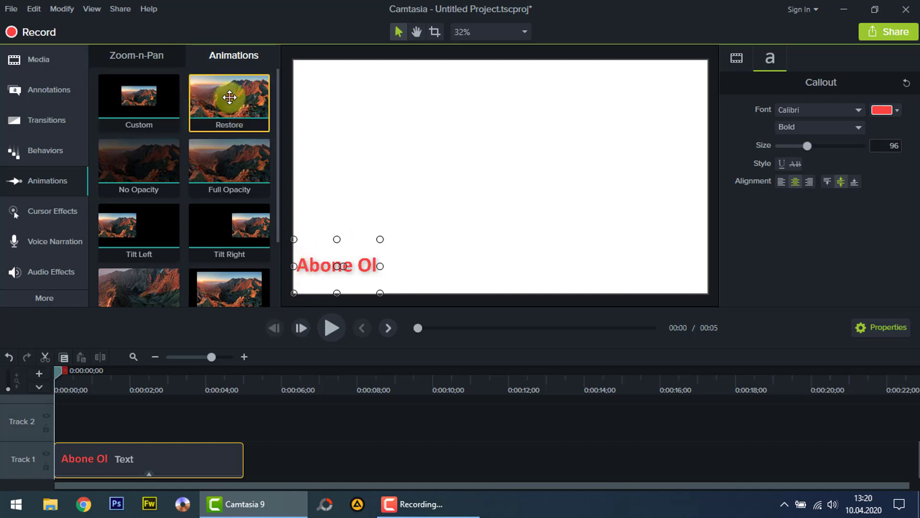
pyautogui.moveTo(229, 97); pyautogui.dragTo(109, 460)
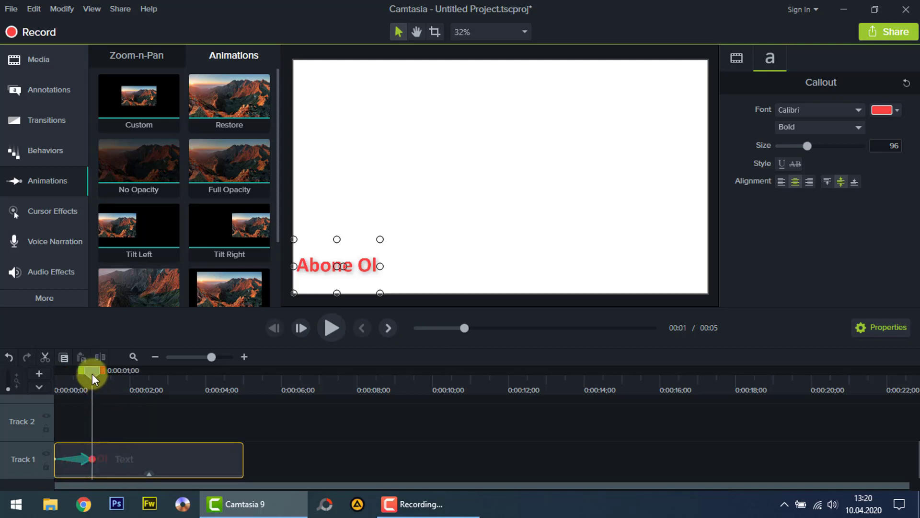
pyautogui.moveTo(92, 373); pyautogui.dragTo(49, 386)
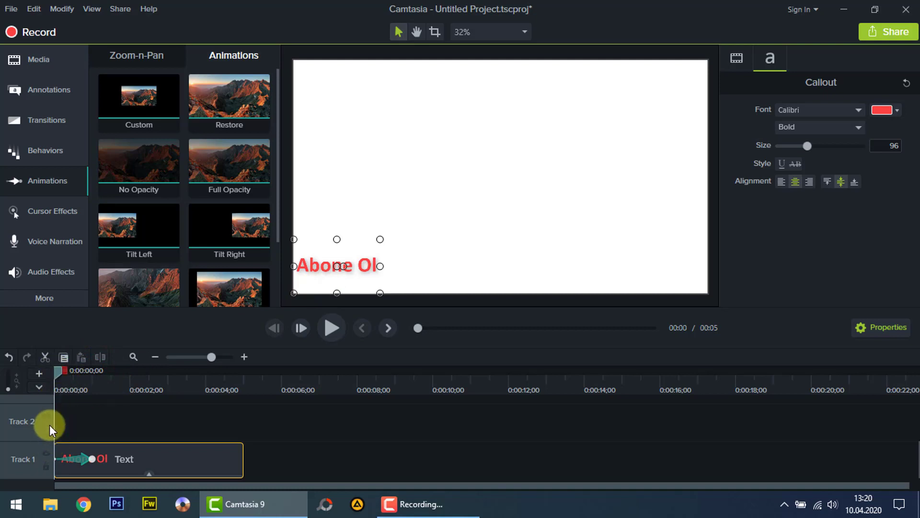
# Place the "Abone Ol" callout just outside the canvas's left edge at the start of the animation.
pyautogui.click(94, 458)
pyautogui.click(323, 263)
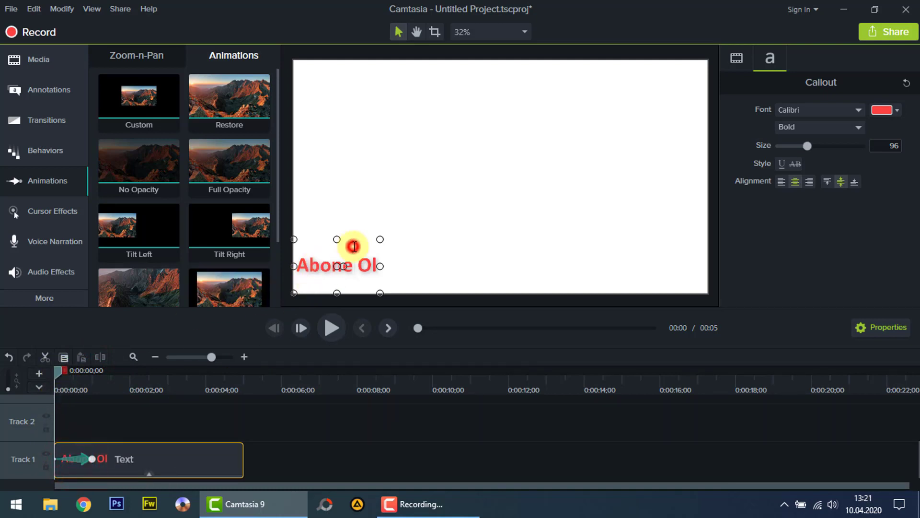
pyautogui.click(421, 253)
pyautogui.moveTo(353, 264); pyautogui.dragTo(287, 243)
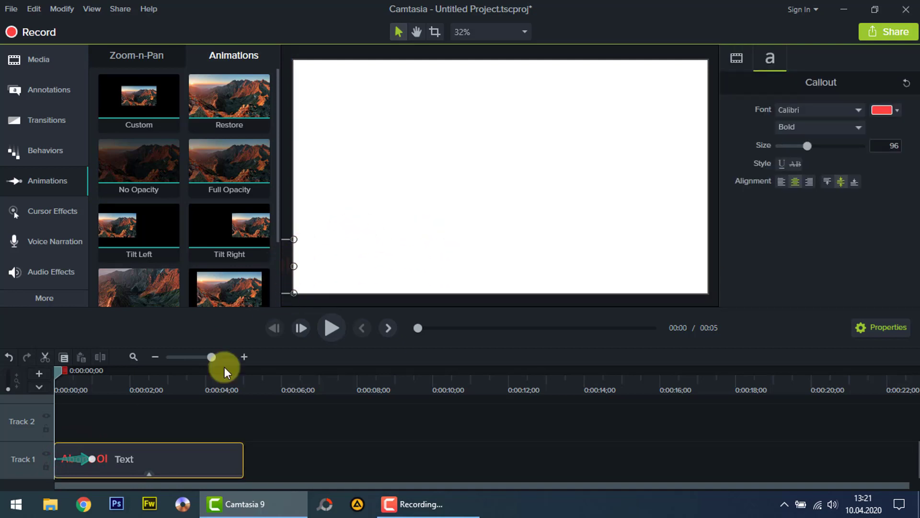
# Extend the animation to the clip's end, with the callout moved past the canvas's right edge there, and play it back.
pyautogui.moveTo(92, 458); pyautogui.dragTo(240, 461)
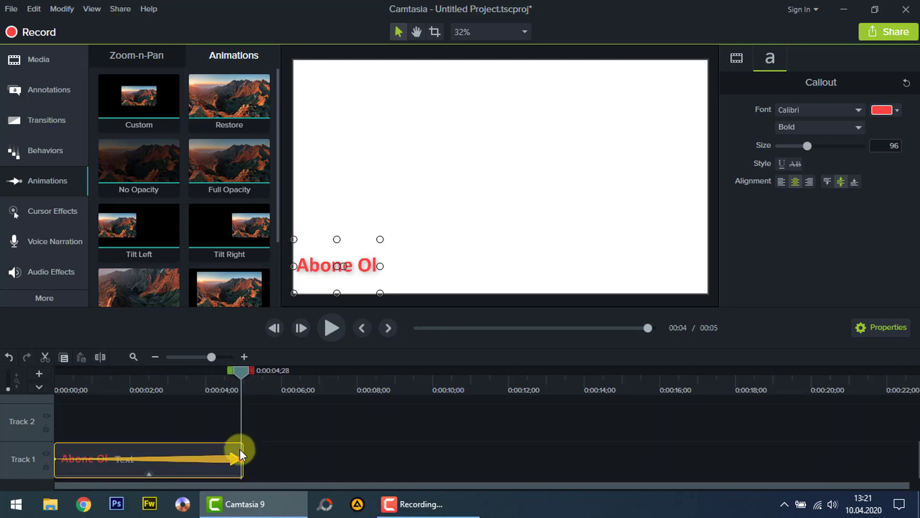
pyautogui.moveTo(315, 266); pyautogui.dragTo(715, 262)
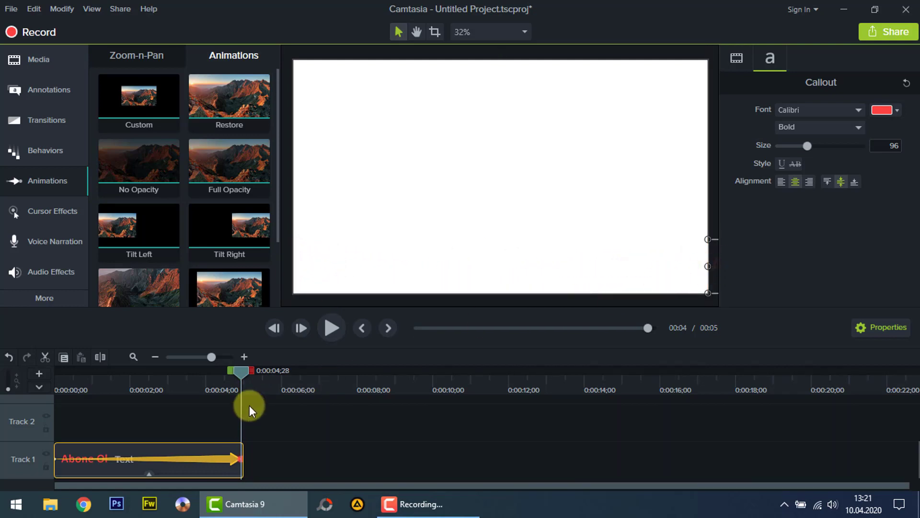
pyautogui.click(338, 325)
pyautogui.click(337, 325)
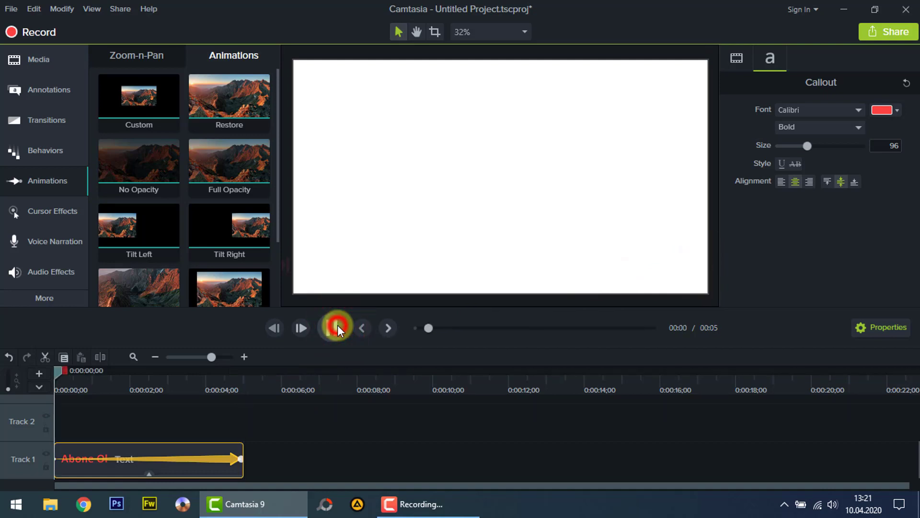
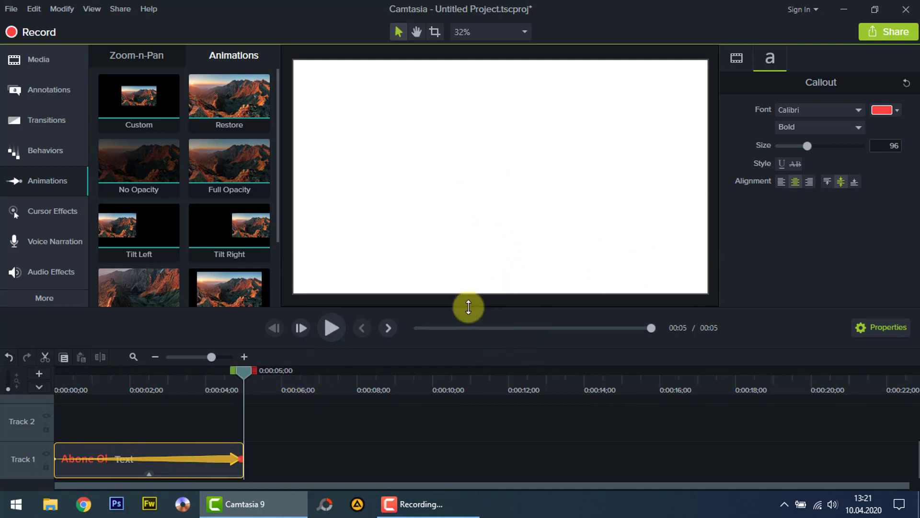
# Look through the available callouts, the arrows and lines, and the animation presets.
pyautogui.click(51, 97)
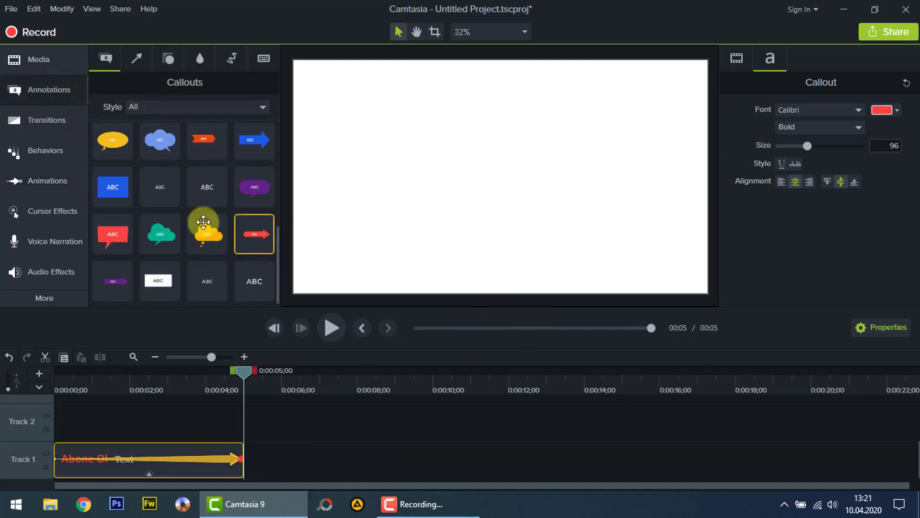
pyautogui.click(140, 59)
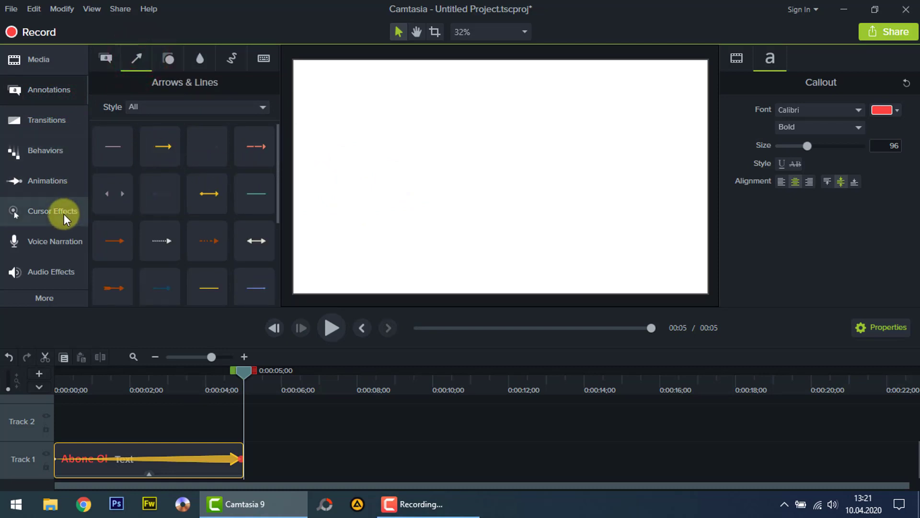
pyautogui.click(55, 185)
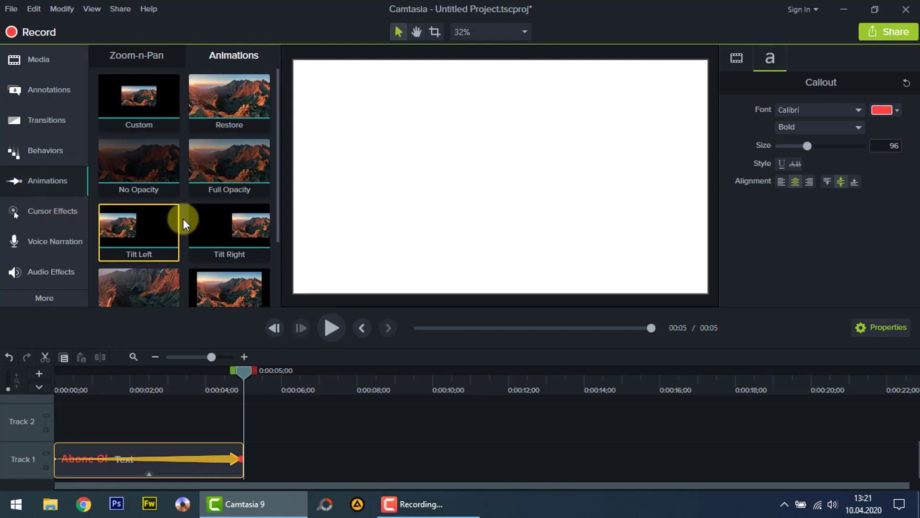
pyautogui.scroll(-1, 193, 212)
pyautogui.scroll(-1, 194, 212)
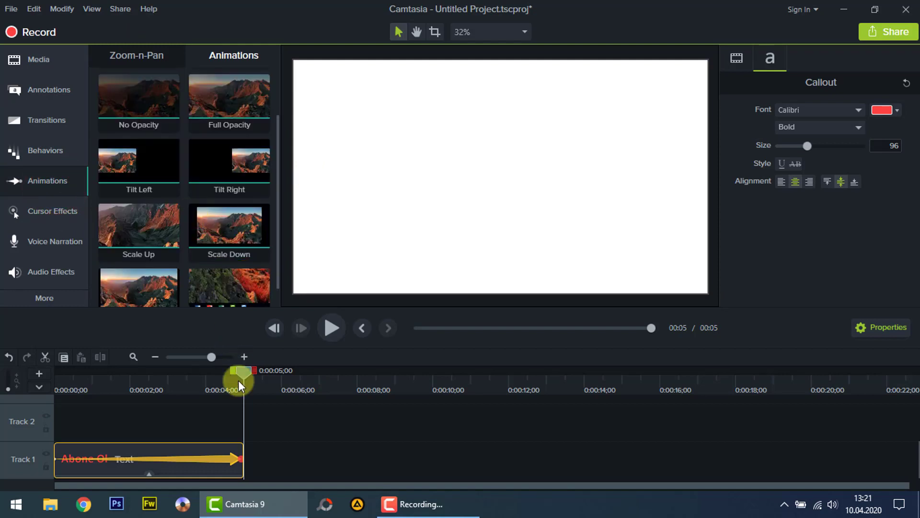
pyautogui.moveTo(199, 455); pyautogui.dragTo(197, 450)
pyautogui.click(195, 447)
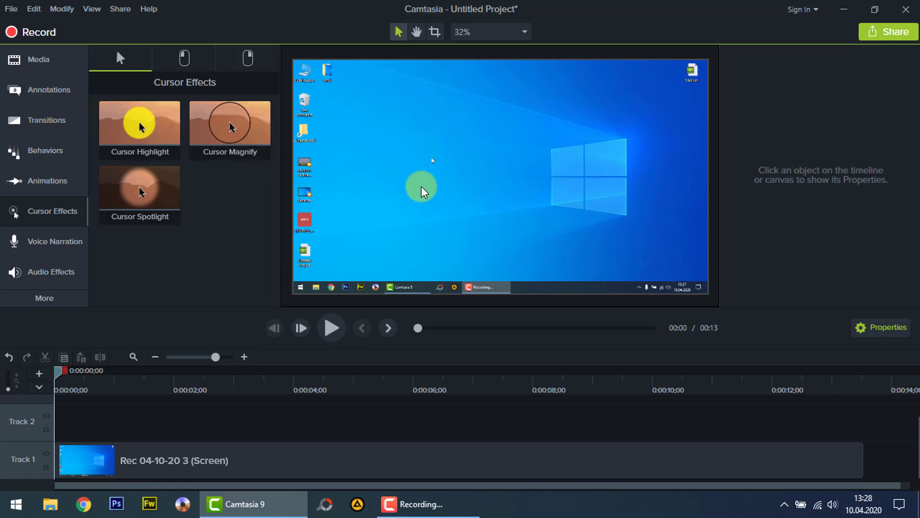
# Apply the Cursor Highlight effect to the "Rec 04-10-20 3 (Screen)" clip and preview its first seconds.
pyautogui.moveTo(142, 121); pyautogui.dragTo(247, 458)
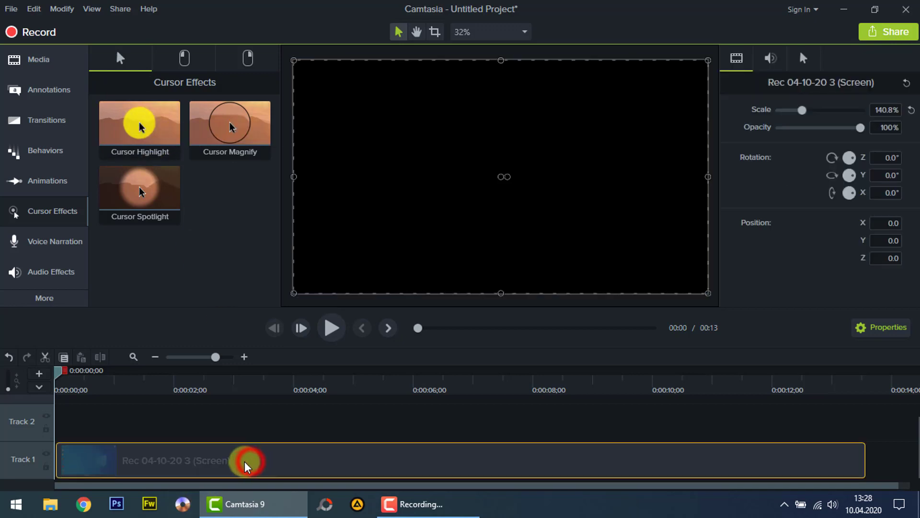
pyautogui.click(267, 460)
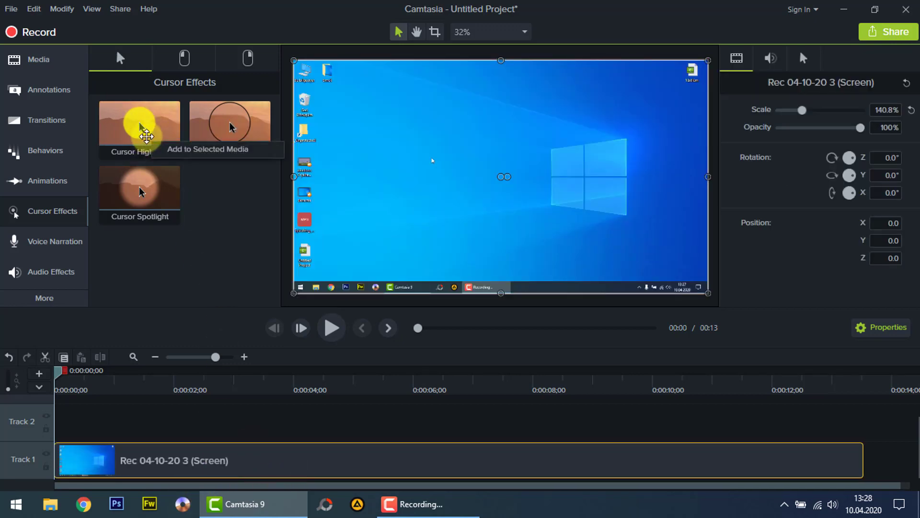
pyautogui.click(192, 149)
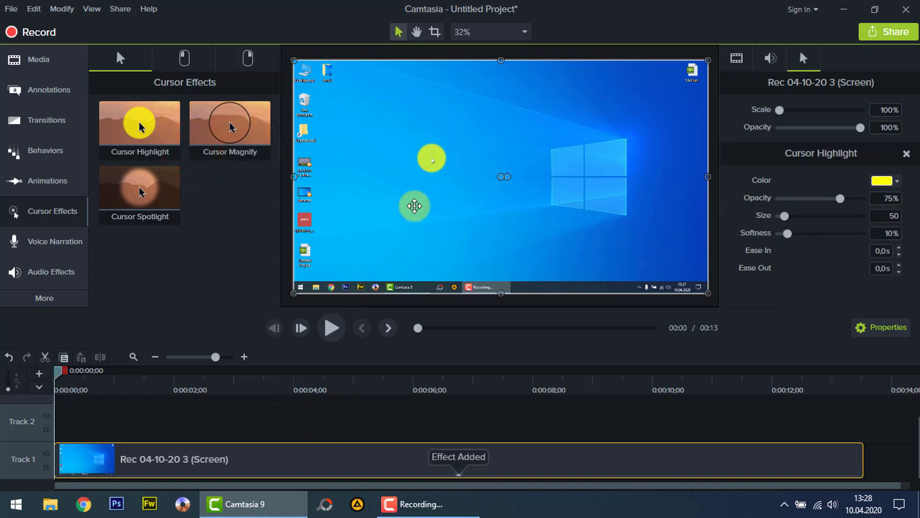
pyautogui.click(334, 328)
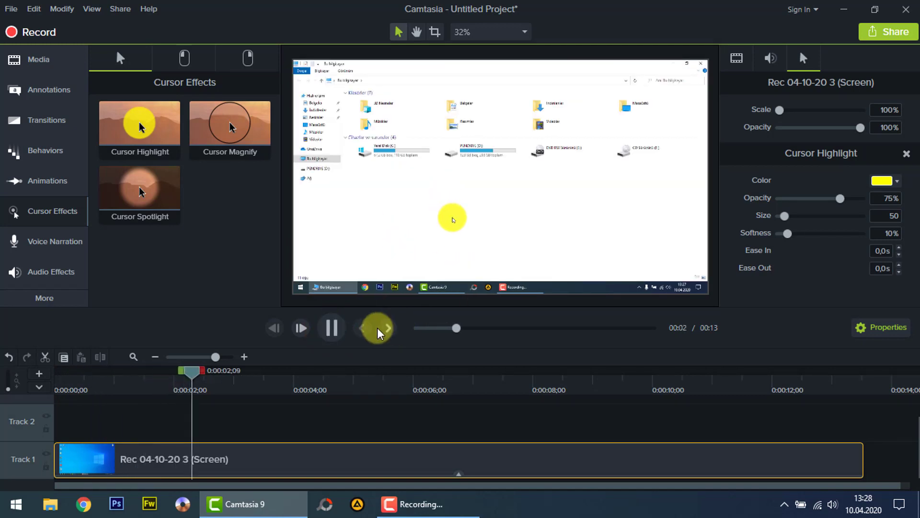
pyautogui.click(332, 328)
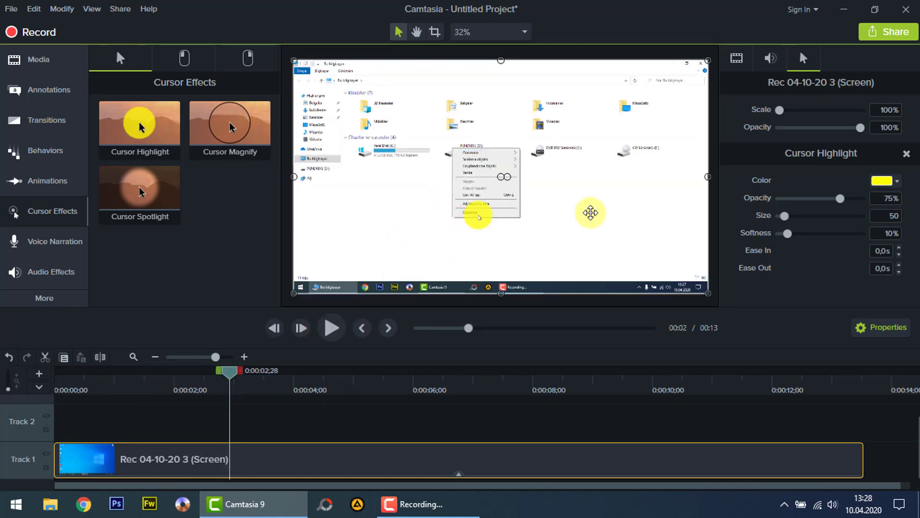
# Set the Cursor Highlight's opacity to 40% and size to 25, and preview the adjusted highlight.
pyautogui.click(887, 198)
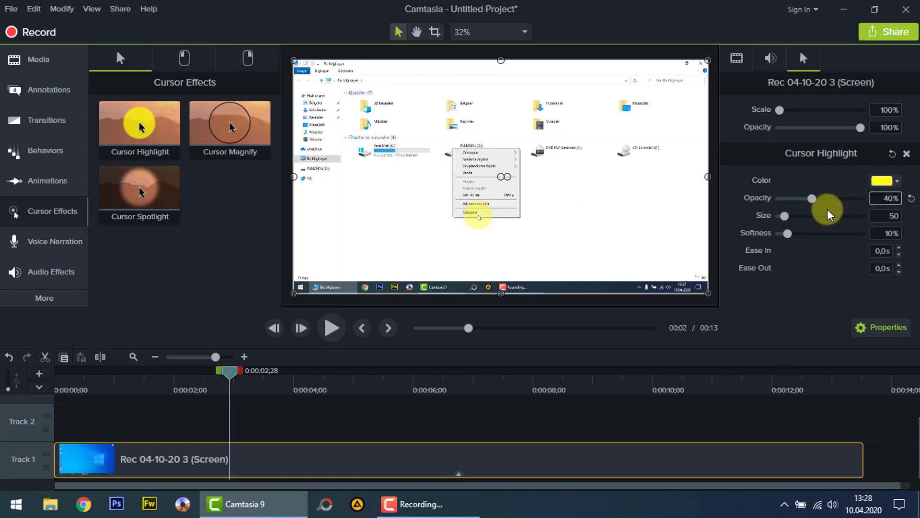
pyautogui.click(898, 215)
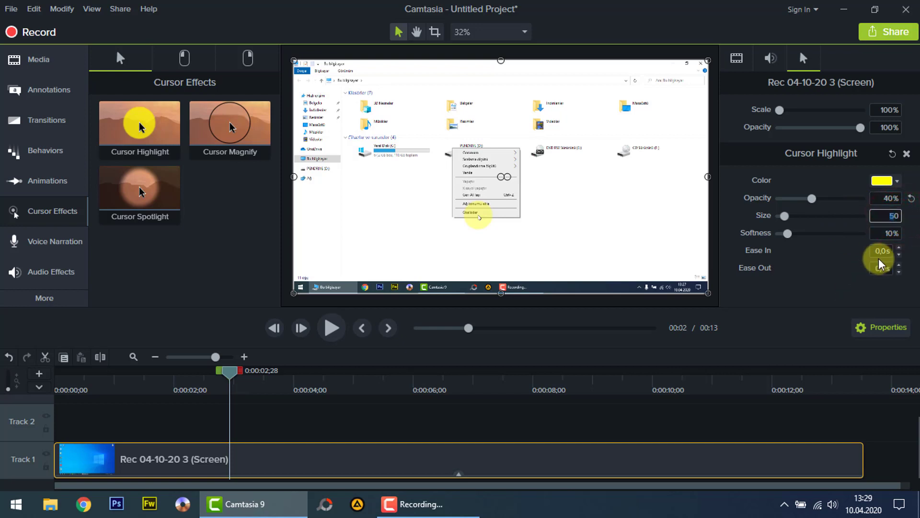
pyautogui.press('BackSpace')
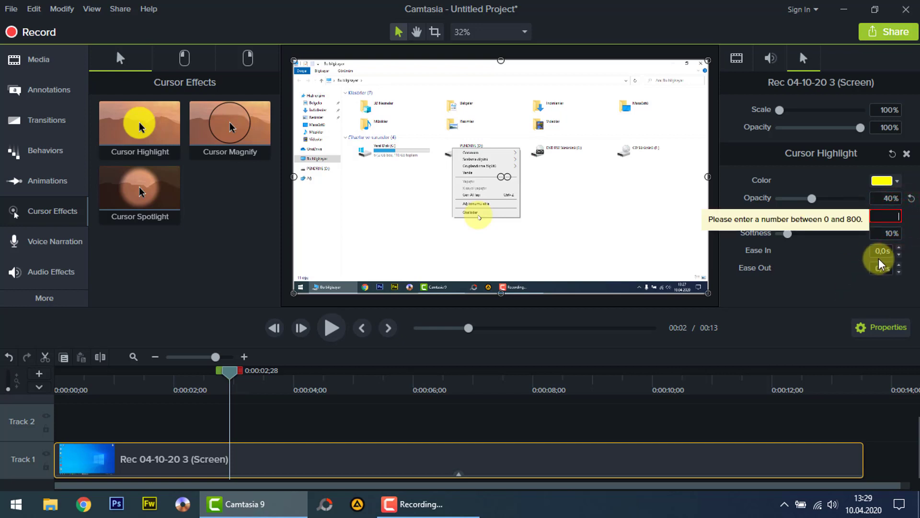
pyautogui.write('25')
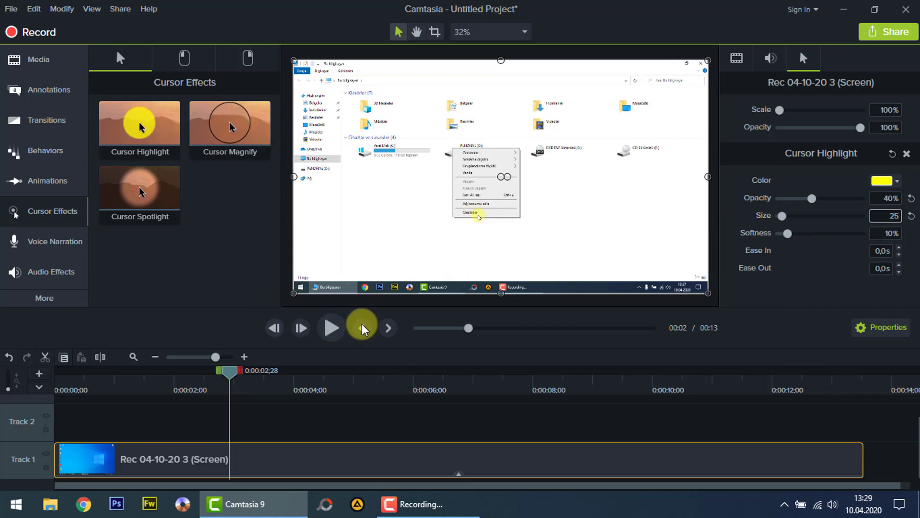
pyautogui.click(333, 329)
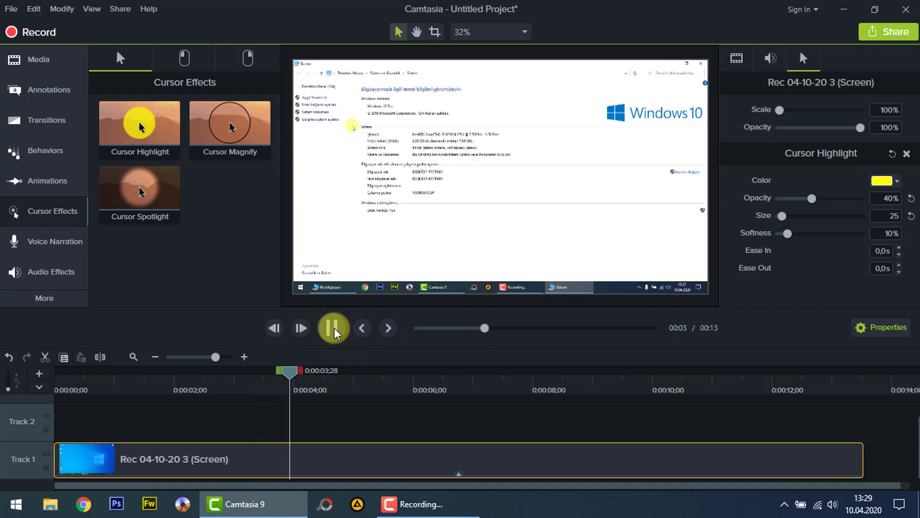
pyautogui.click(334, 330)
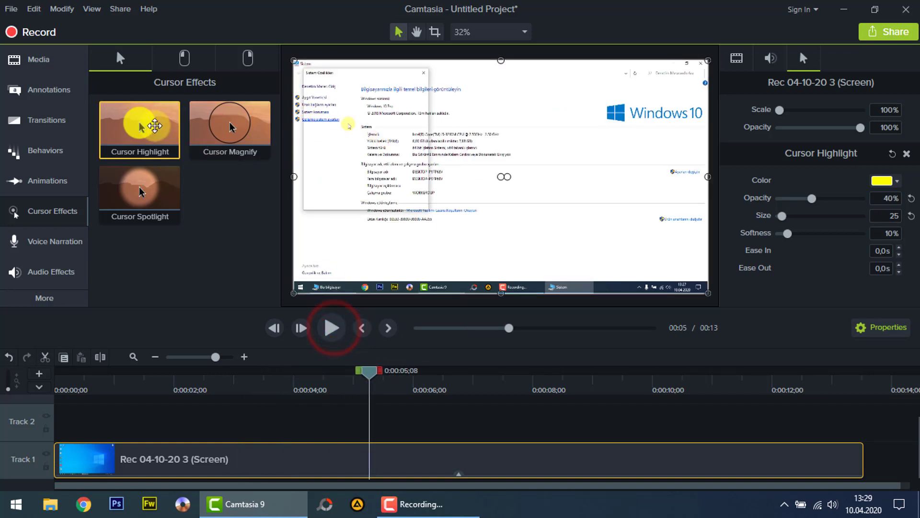
# Replace the clip's Cursor Highlight effect with Cursor Magnify and play the recording.
pyautogui.click(459, 474)
pyautogui.click(472, 470)
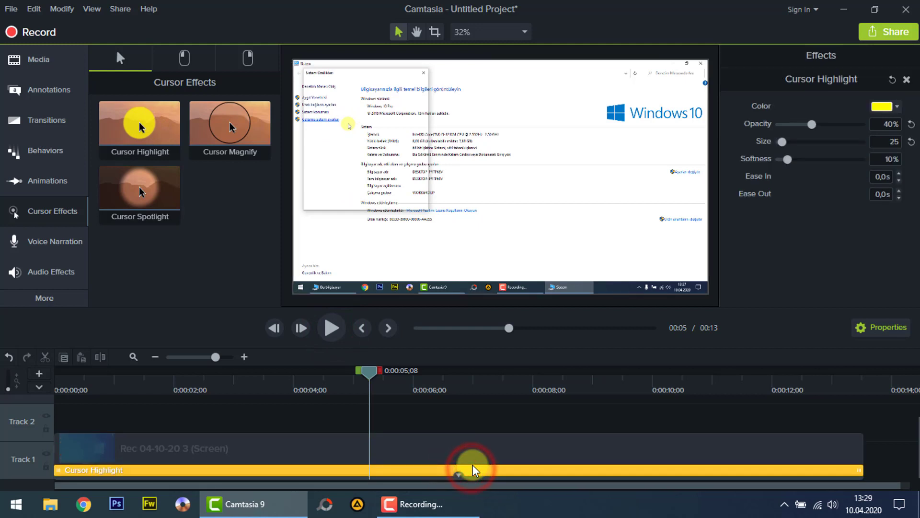
pyautogui.press('Delete')
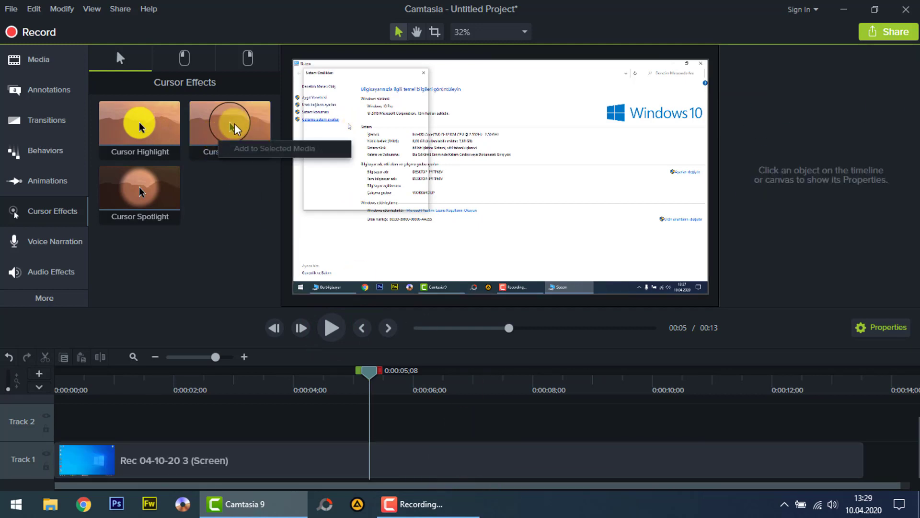
pyautogui.moveTo(235, 130); pyautogui.dragTo(306, 461)
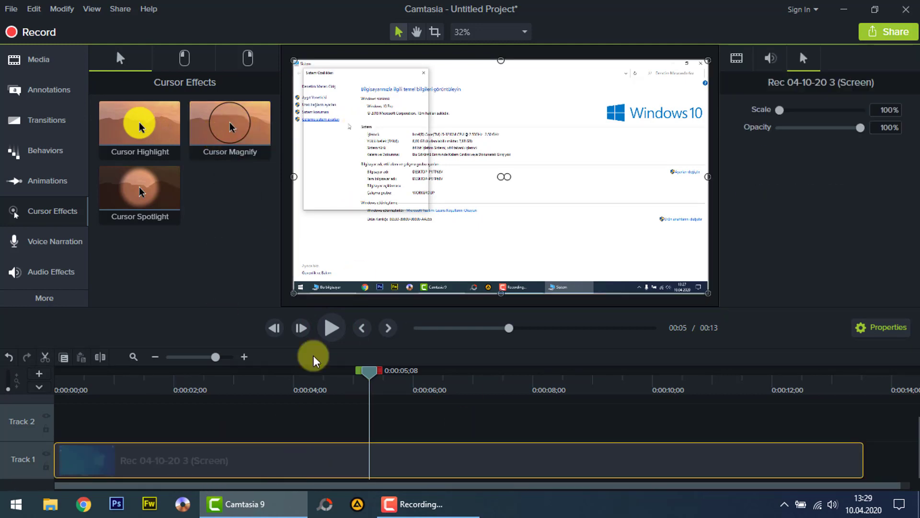
pyautogui.moveTo(243, 127); pyautogui.dragTo(290, 152)
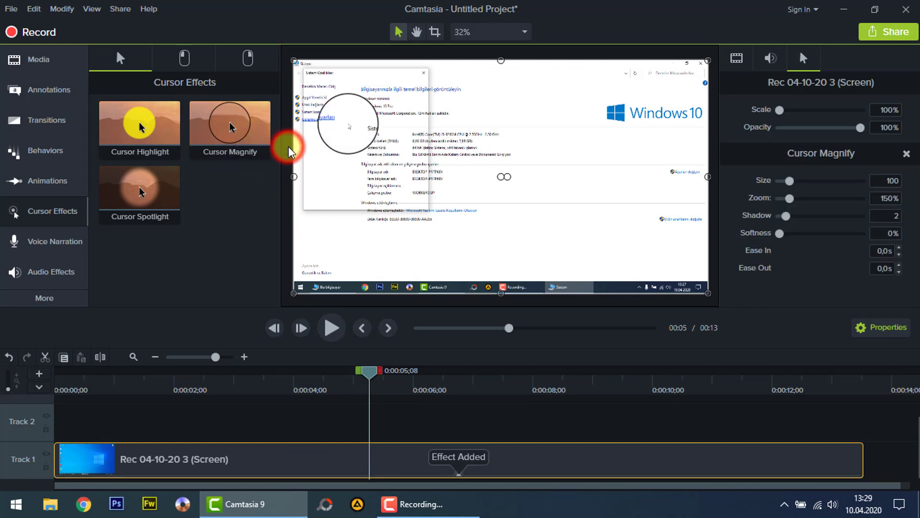
pyautogui.click(334, 329)
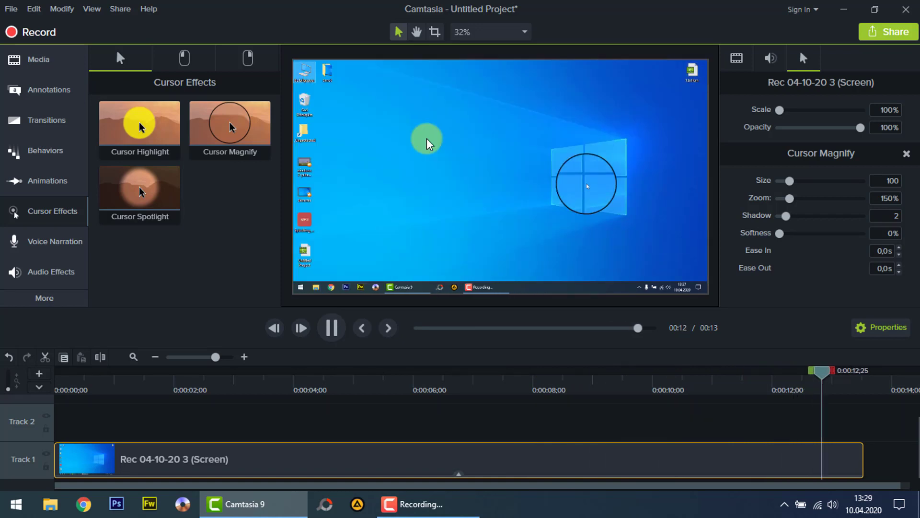
# Replace the clip's Cursor Magnify effect with Cursor Spotlight and play part of the recording.
pyautogui.click(458, 473)
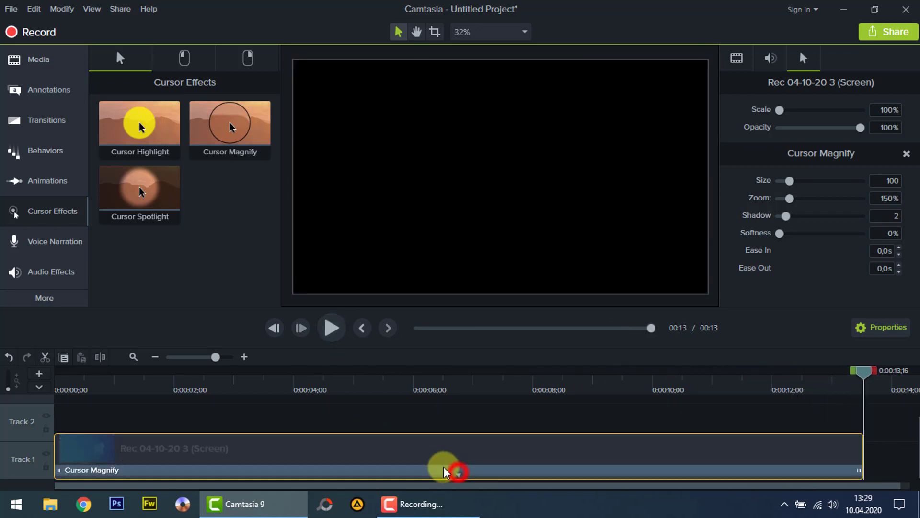
pyautogui.click(441, 469)
pyautogui.click(208, 298)
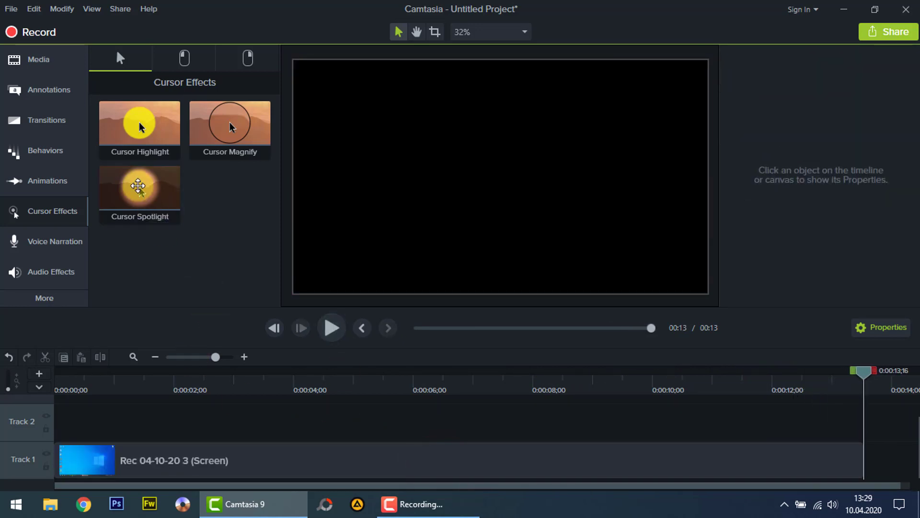
pyautogui.click(235, 469)
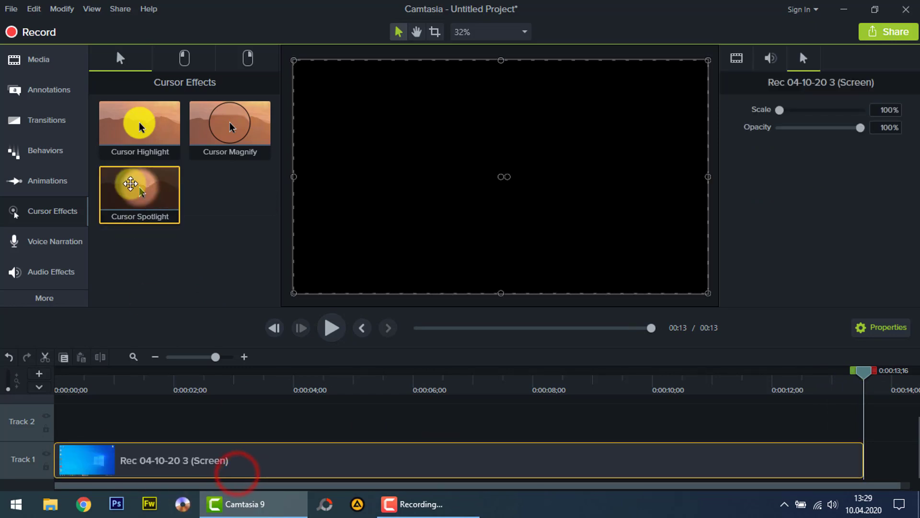
pyautogui.click(177, 195)
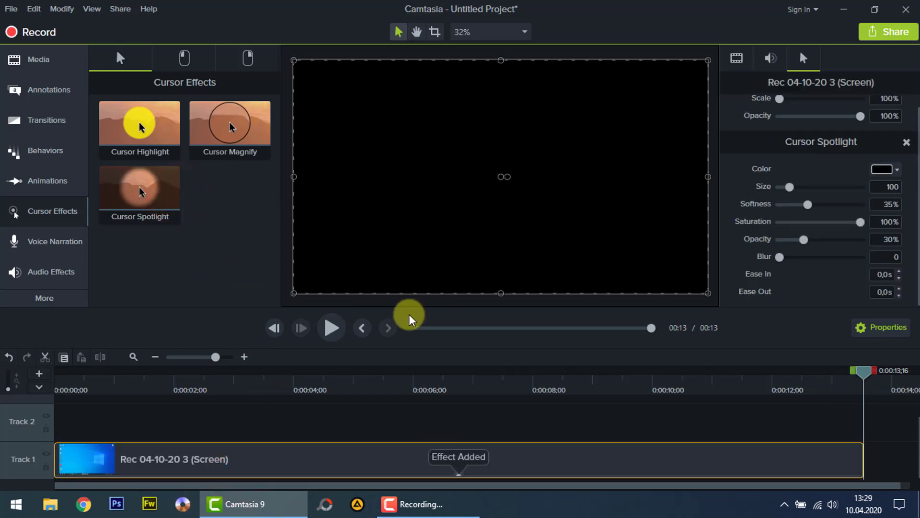
pyautogui.click(331, 328)
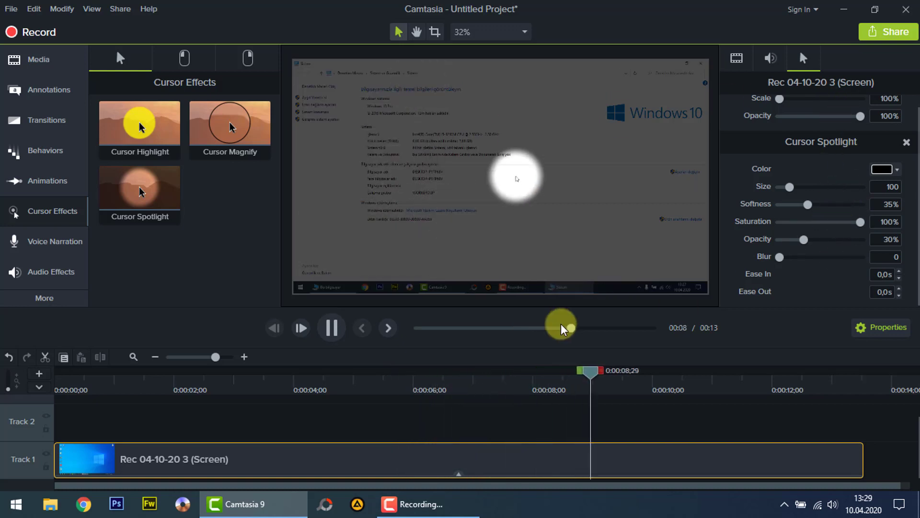
pyautogui.click(331, 328)
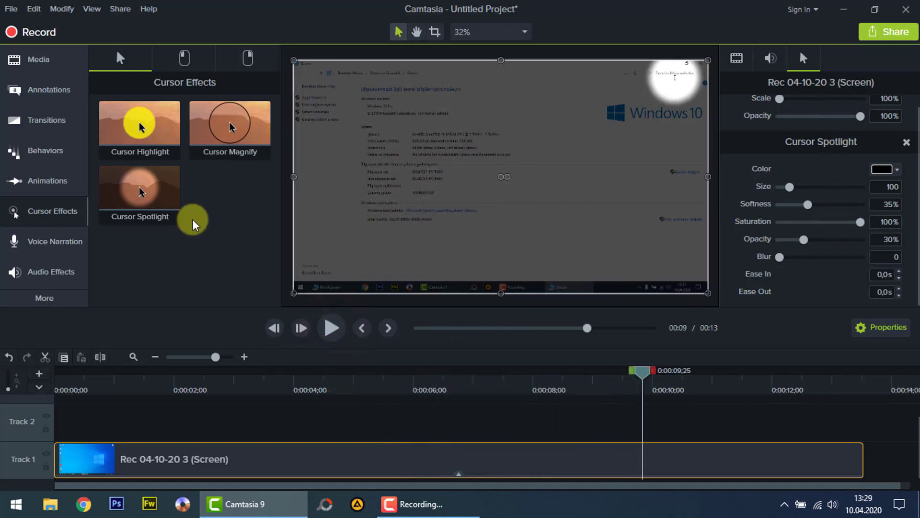
# Remove the Cursor Spotlight effect from the screen recording clip and apply Cursor Highlight instead.
pyautogui.click(458, 475)
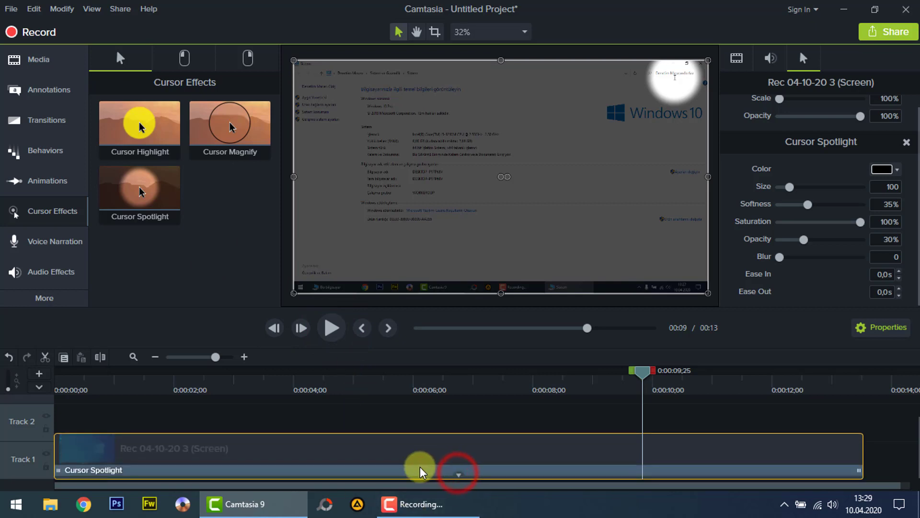
pyautogui.click(421, 468)
pyautogui.press('Delete')
pyautogui.rightClick(145, 143)
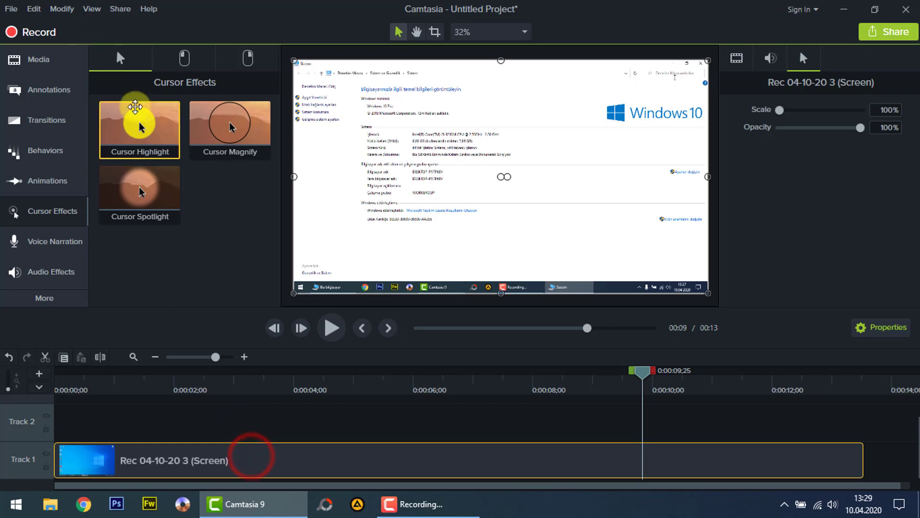
pyautogui.moveTo(139, 122); pyautogui.dragTo(424, 427)
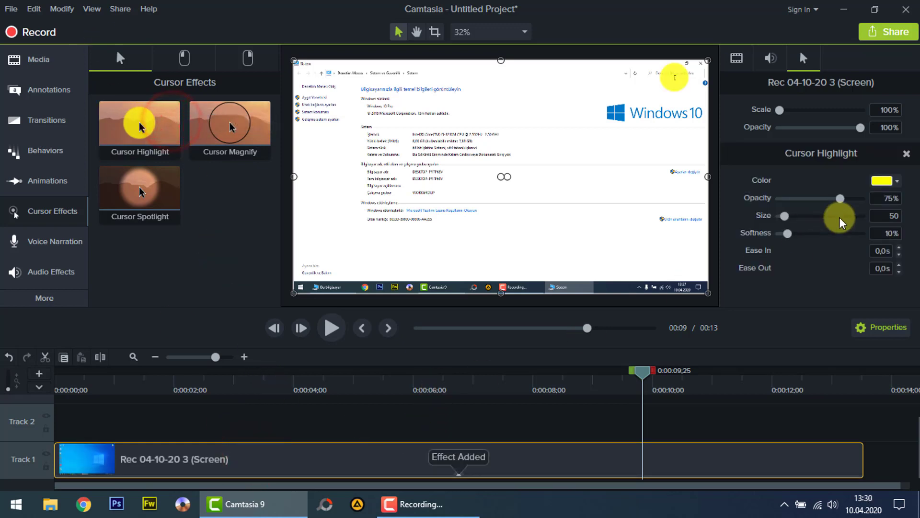
# Set the Cursor Highlight's opacity to 40% and size to 25, and return the playhead to 0:00:00;00.
pyautogui.doubleClick(885, 198)
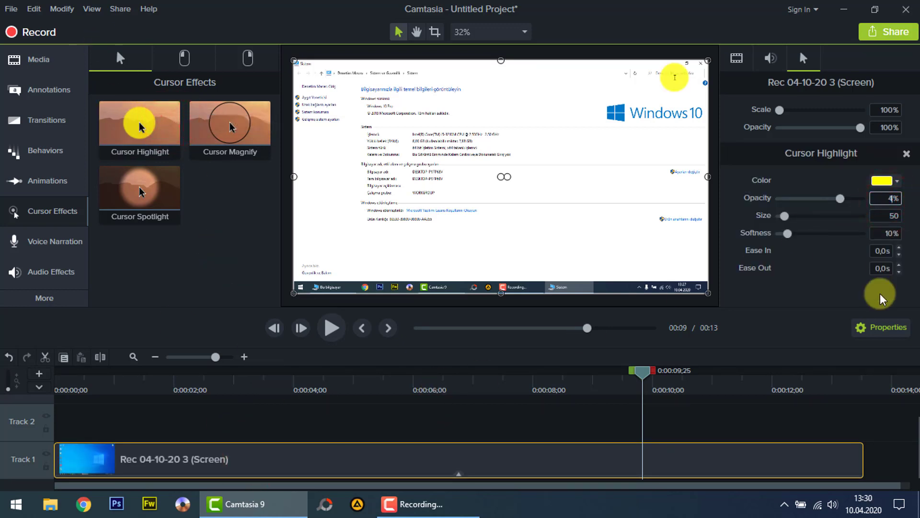
pyautogui.write('40')
pyautogui.doubleClick(887, 215)
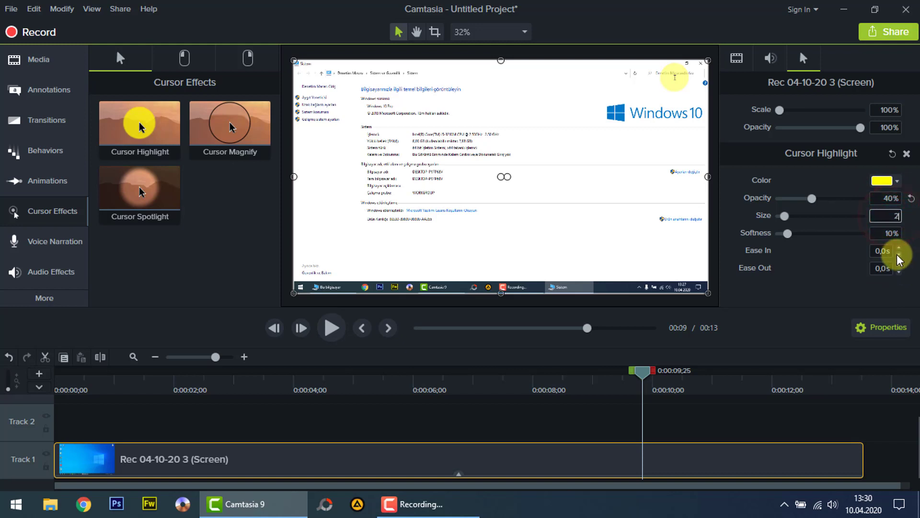
pyautogui.moveTo(642, 370); pyautogui.dragTo(10, 420)
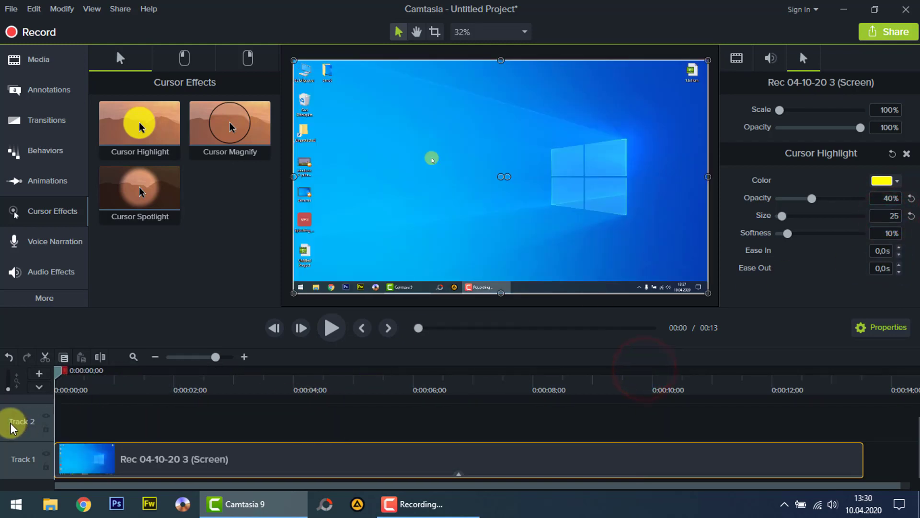
# Add the Left Click Rings effect to the selected screen recording clip.
pyautogui.click(186, 55)
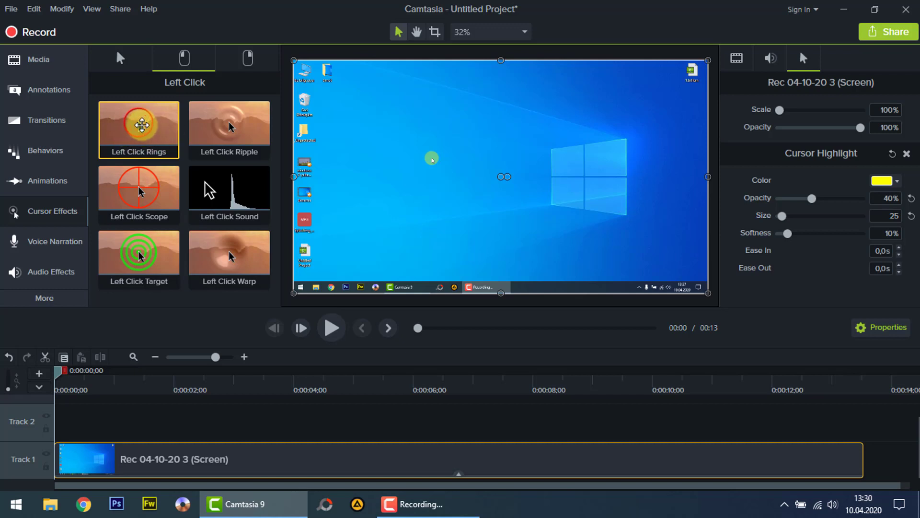
pyautogui.rightClick(141, 125)
pyautogui.click(175, 139)
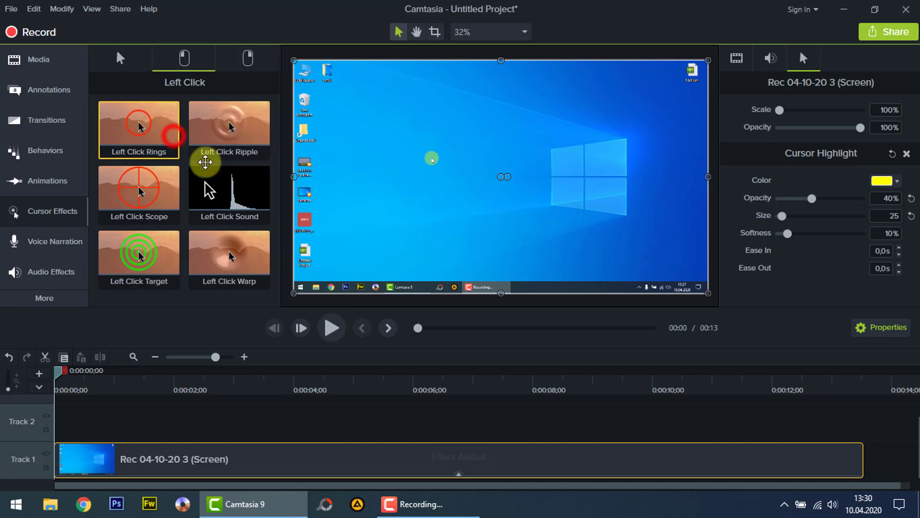
# Preview the Left Click Rings effect and add the Left Click Sound effect to the screen recording clip.
pyautogui.click(332, 328)
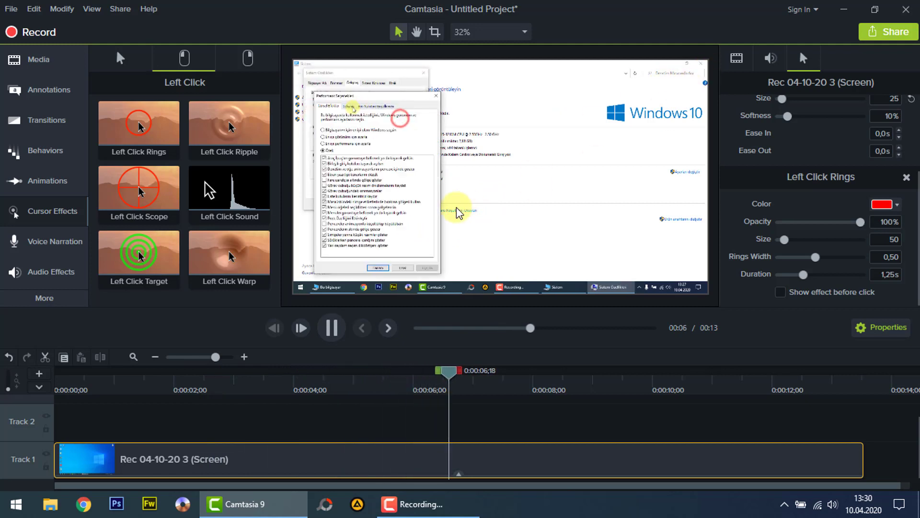
pyautogui.click(330, 326)
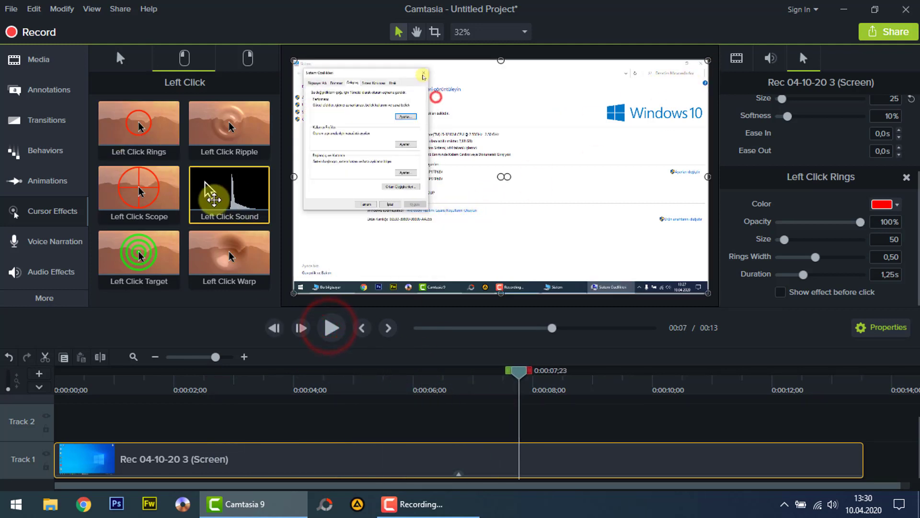
pyautogui.moveTo(245, 196); pyautogui.dragTo(333, 311)
# Play the recording with the click sound and look through the right-click effects and general cursor effects.
pyautogui.click(332, 327)
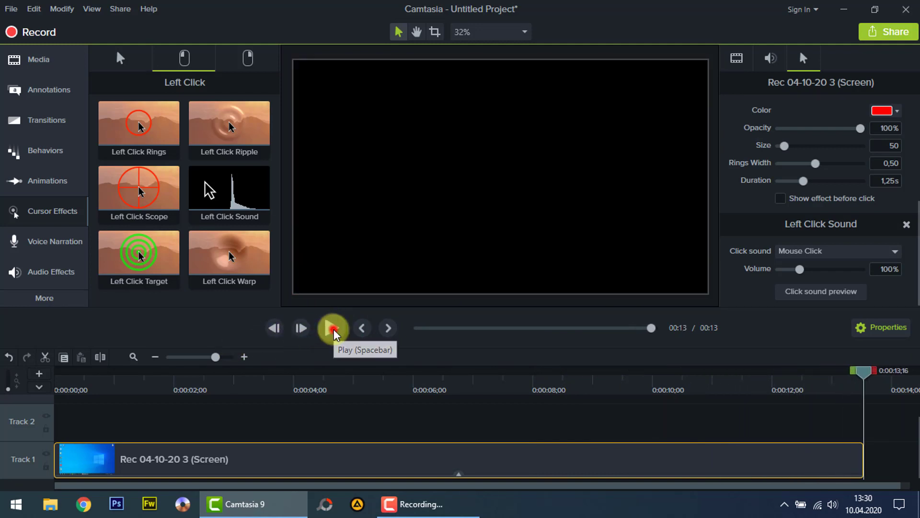
pyautogui.click(333, 328)
pyautogui.click(248, 58)
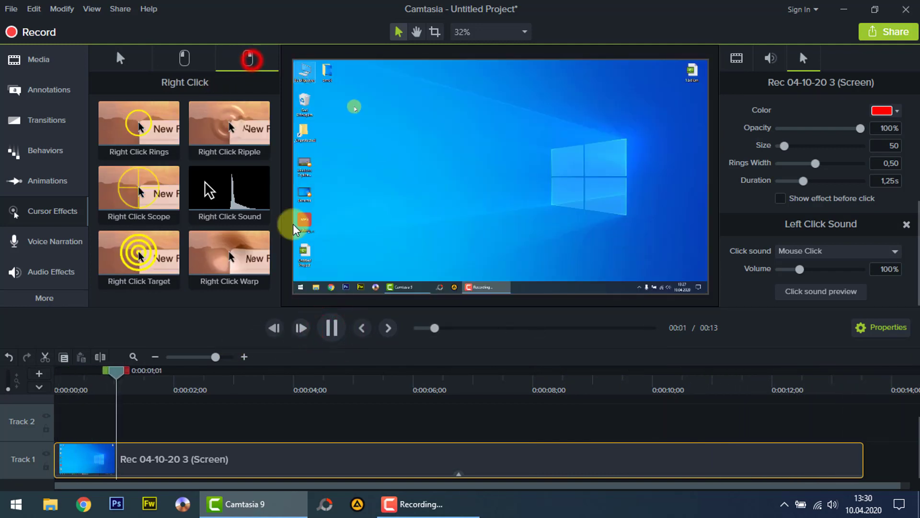
pyautogui.click(334, 328)
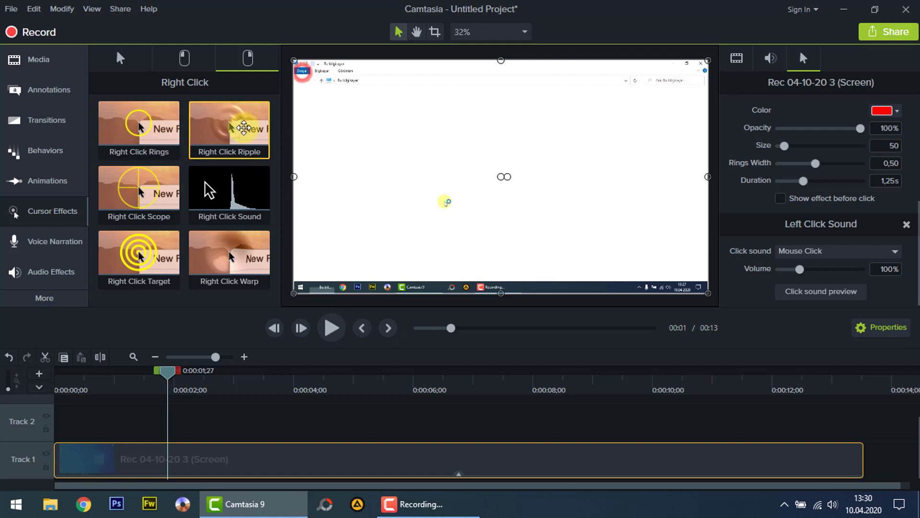
pyautogui.click(120, 58)
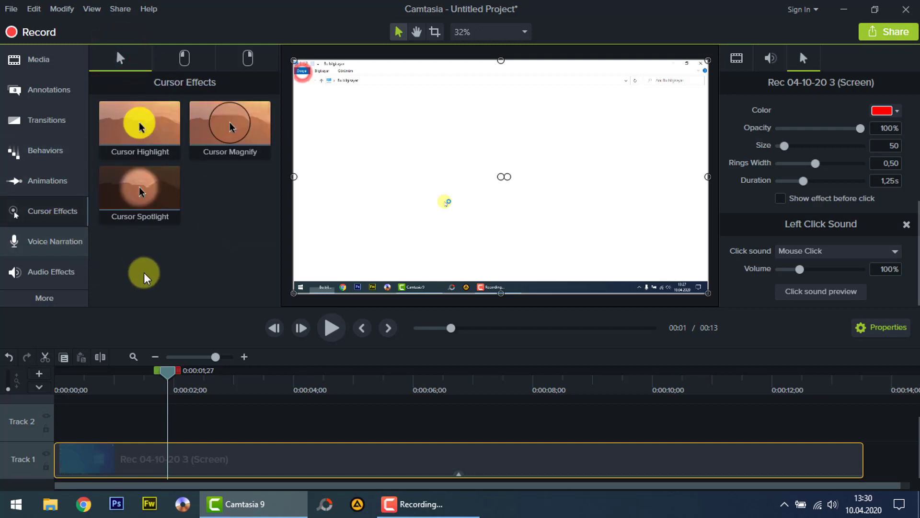
# Try to apply the Noise Removal audio effect to the screen recording clip on Track 1.
pyautogui.click(22, 269)
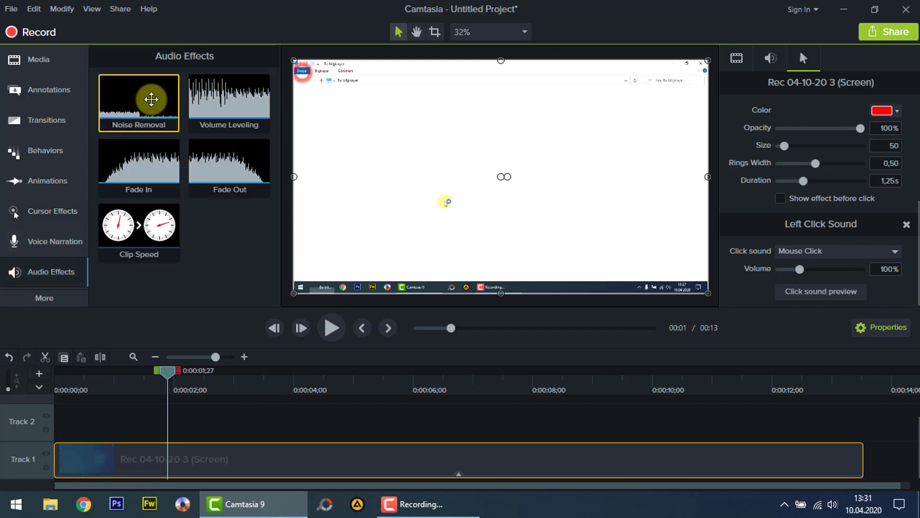
pyautogui.moveTo(148, 105); pyautogui.dragTo(258, 473)
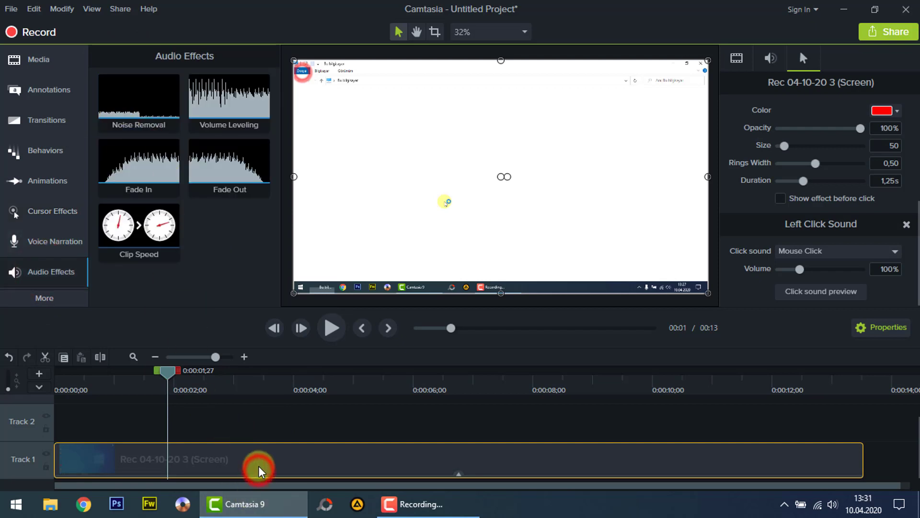
# Delete the screen recording from Track 1 and from the Media Bin.
pyautogui.click(37, 56)
pyautogui.click(252, 453)
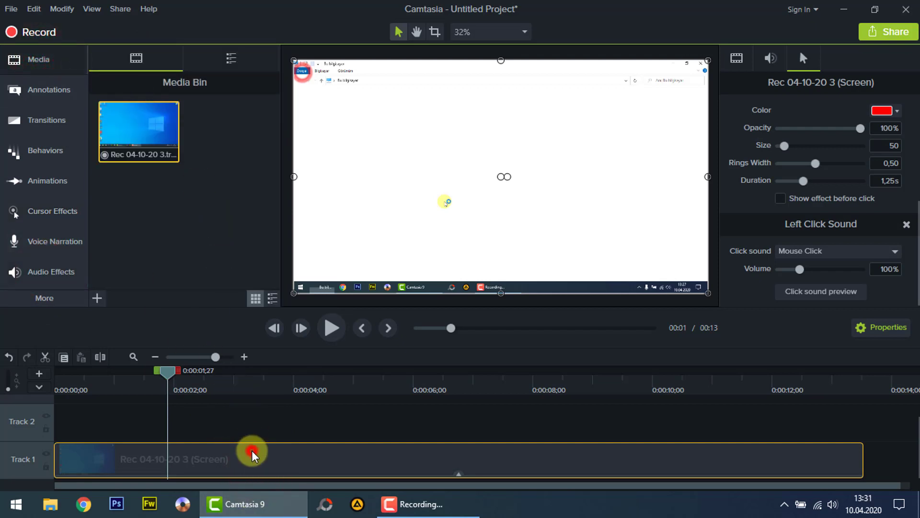
pyautogui.press('Delete')
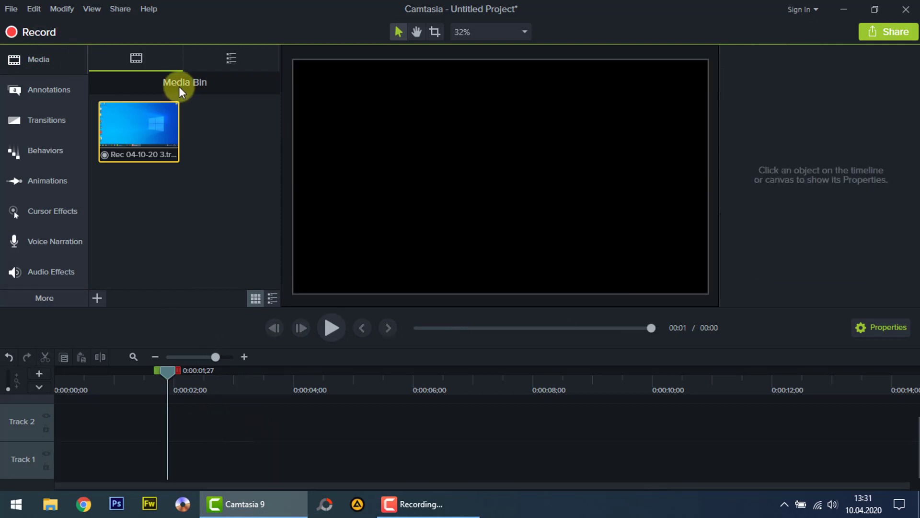
pyautogui.click(165, 127)
pyautogui.press('Delete')
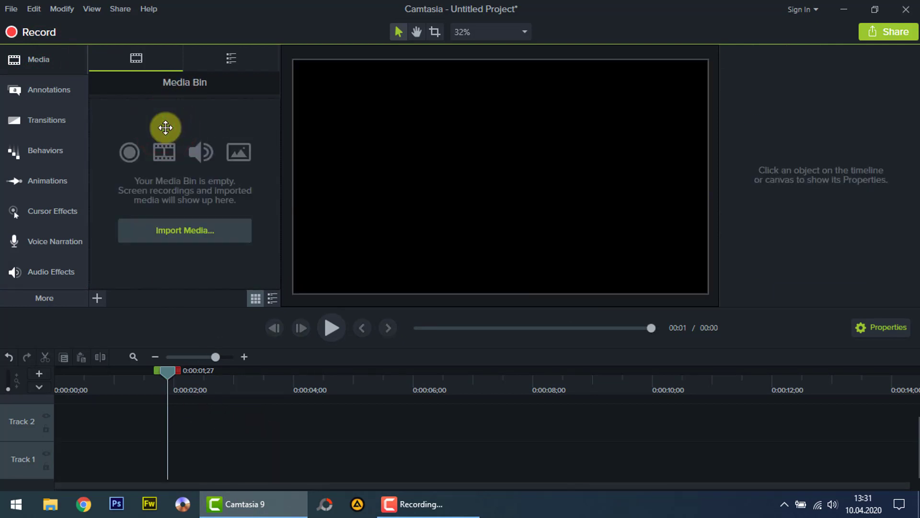
# Import "windows 7-yabani hayat" from the desktop and place it on Track 1 starting at 0:00:00;00.
pyautogui.click(175, 226)
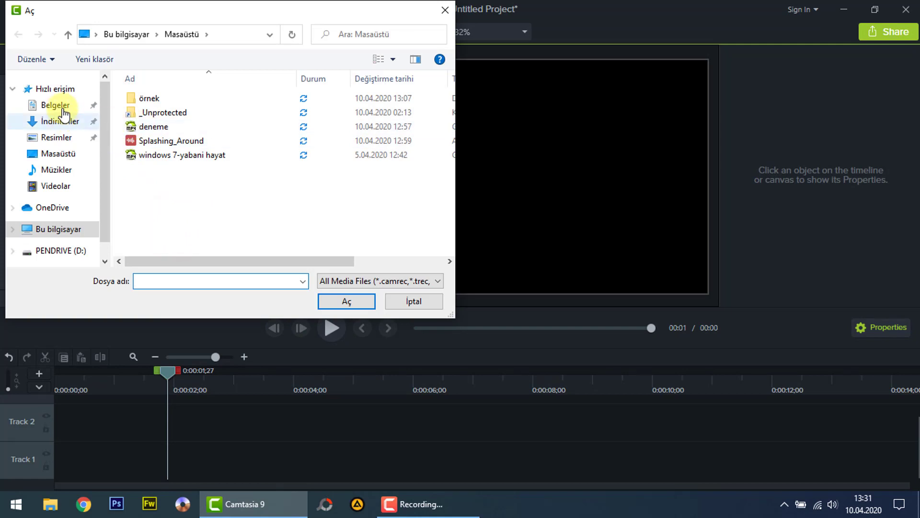
pyautogui.click(62, 153)
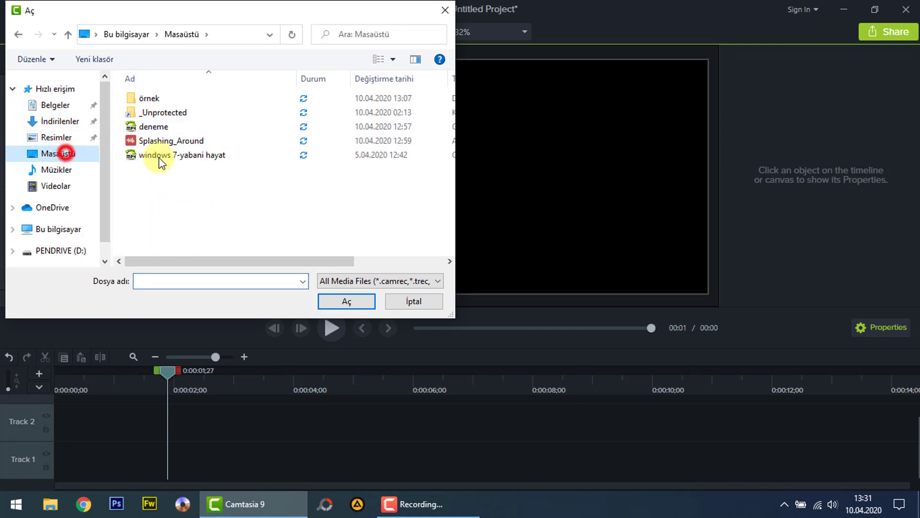
pyautogui.doubleClick(188, 156)
pyautogui.rightClick(137, 135)
pyautogui.click(181, 144)
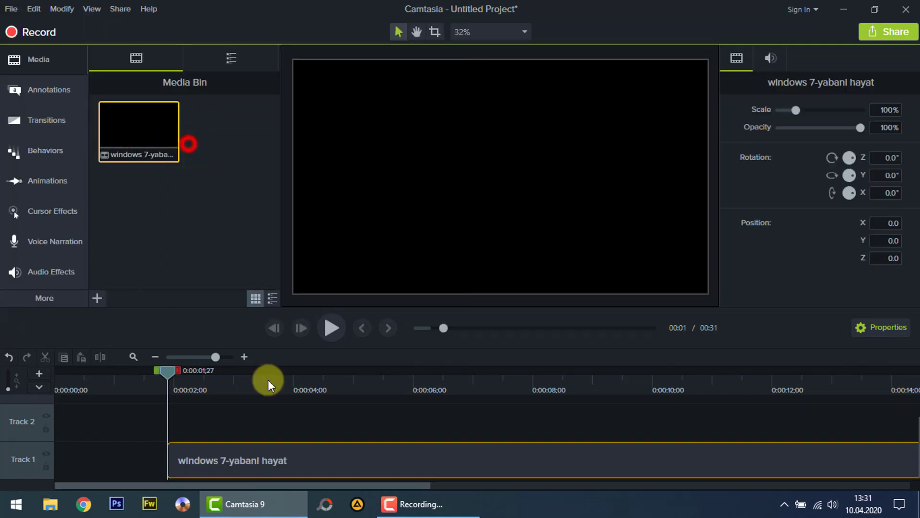
pyautogui.moveTo(341, 461); pyautogui.dragTo(171, 453)
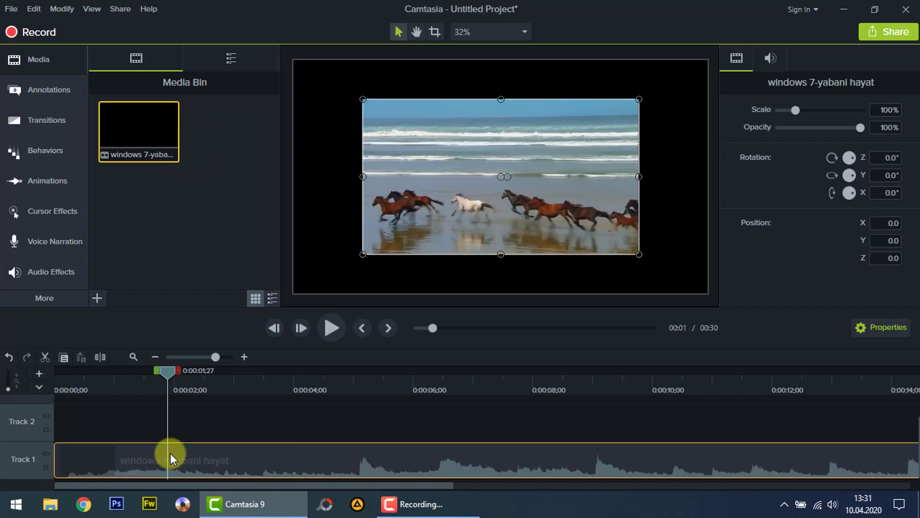
# Display the audio effects and enlarge the video to 150% so it fills the canvas.
pyautogui.click(48, 271)
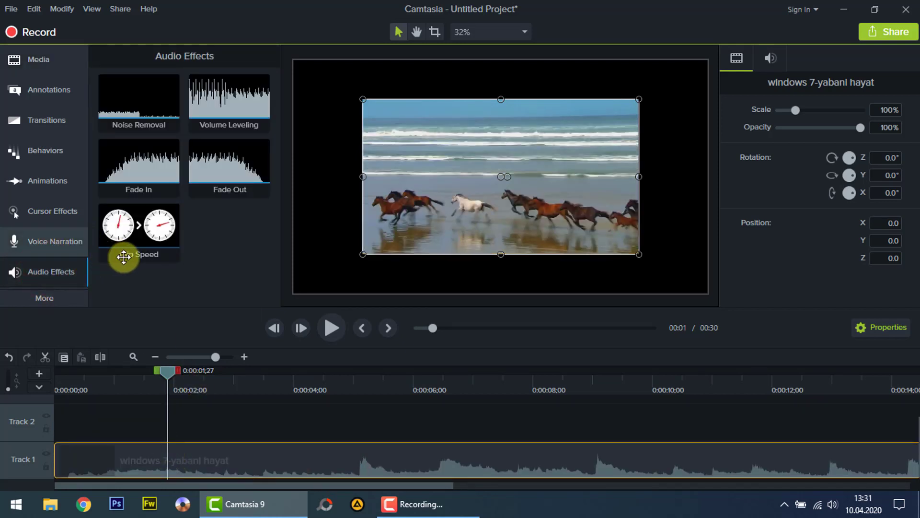
pyautogui.moveTo(123, 256); pyautogui.dragTo(133, 241)
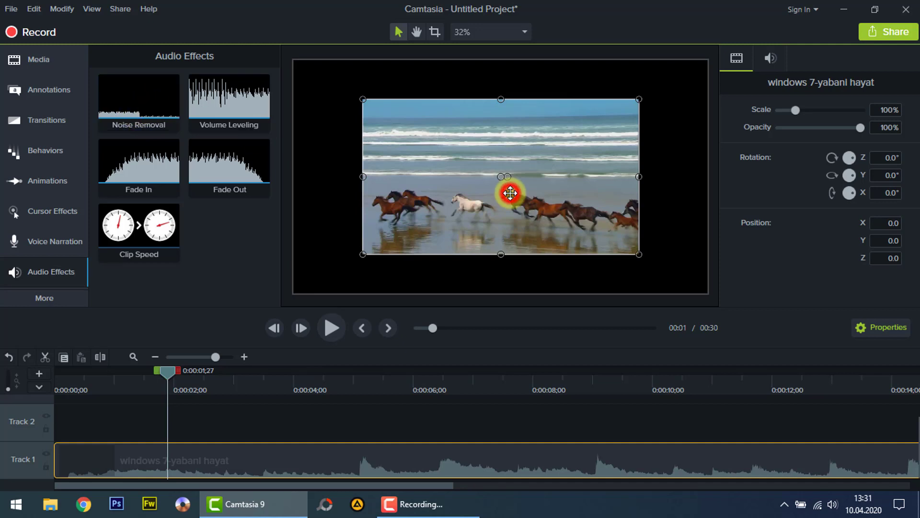
pyautogui.click(476, 33)
pyautogui.click(582, 195)
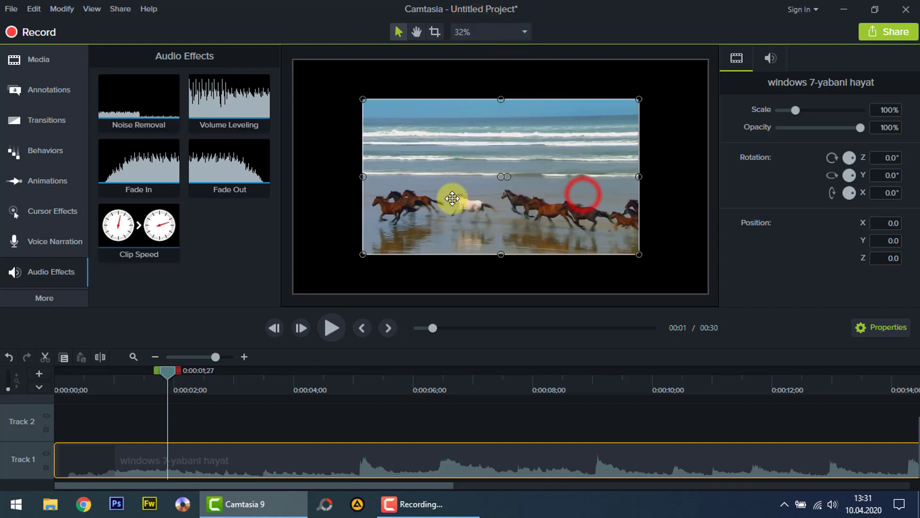
pyautogui.moveTo(363, 99); pyautogui.dragTo(294, 61)
pyautogui.moveTo(638, 254); pyautogui.dragTo(708, 292)
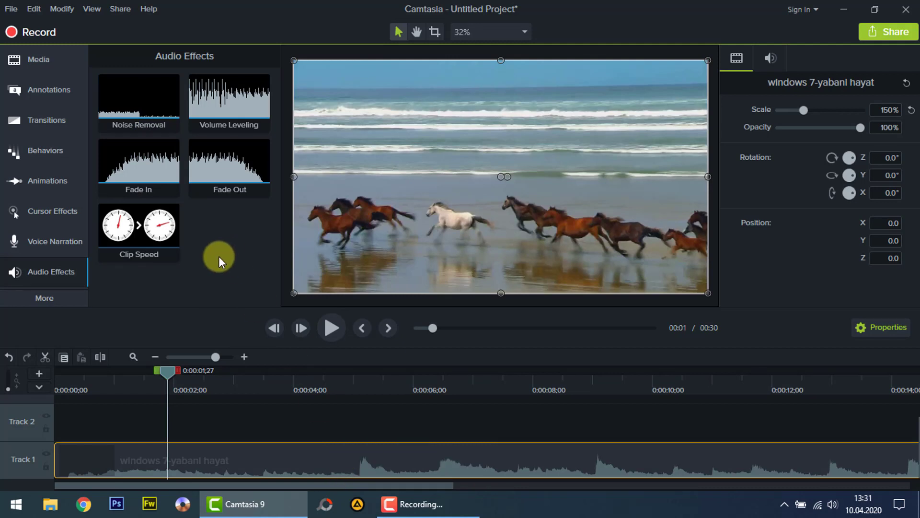
pyautogui.rightClick(234, 105)
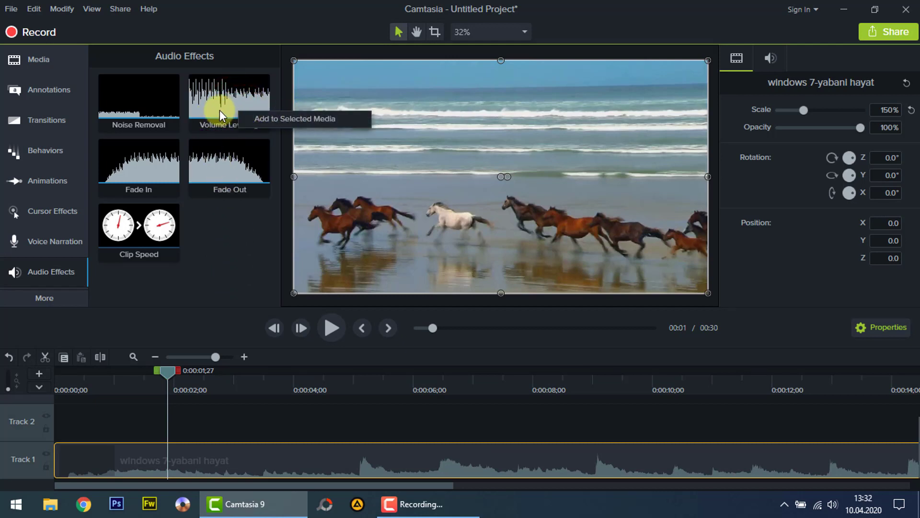
pyautogui.click(220, 99)
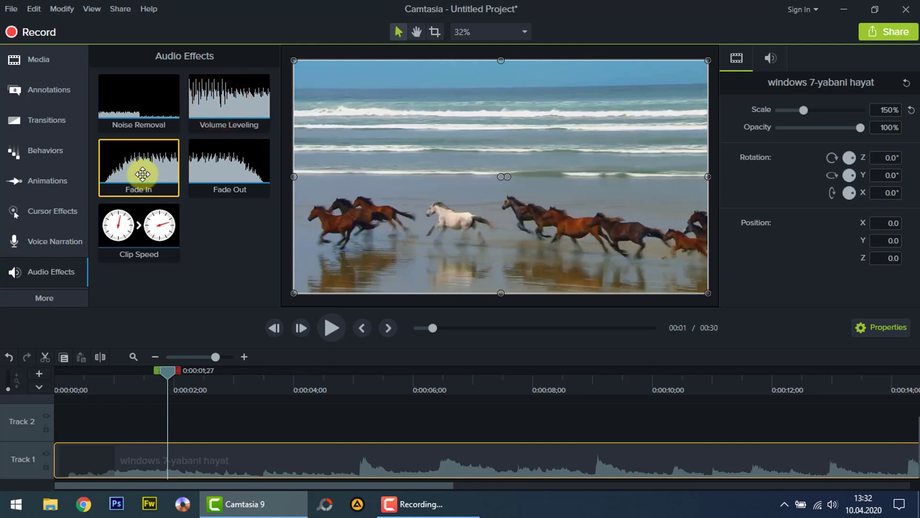
pyautogui.moveTo(142, 174); pyautogui.dragTo(159, 174)
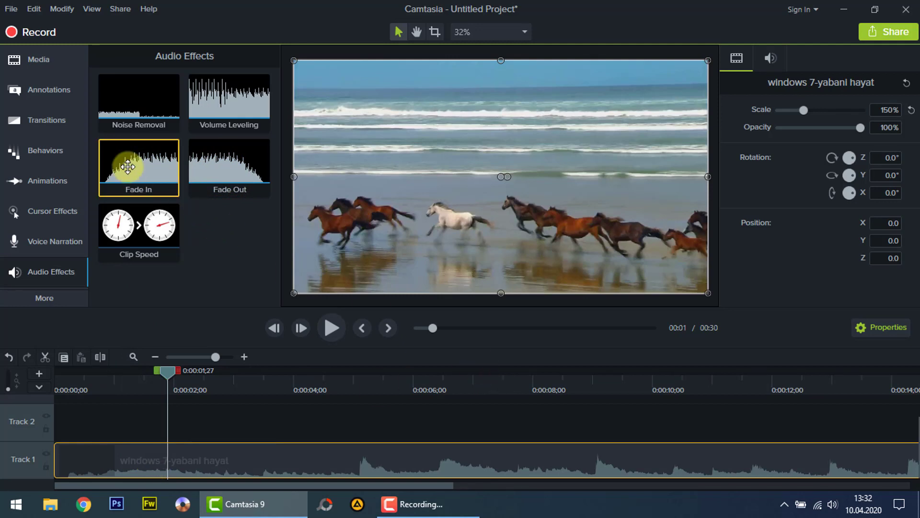
# Return the playhead to 0:00:00;00, apply Fade In to the video clip and shorten the fade to about 1 second.
pyautogui.click(166, 370)
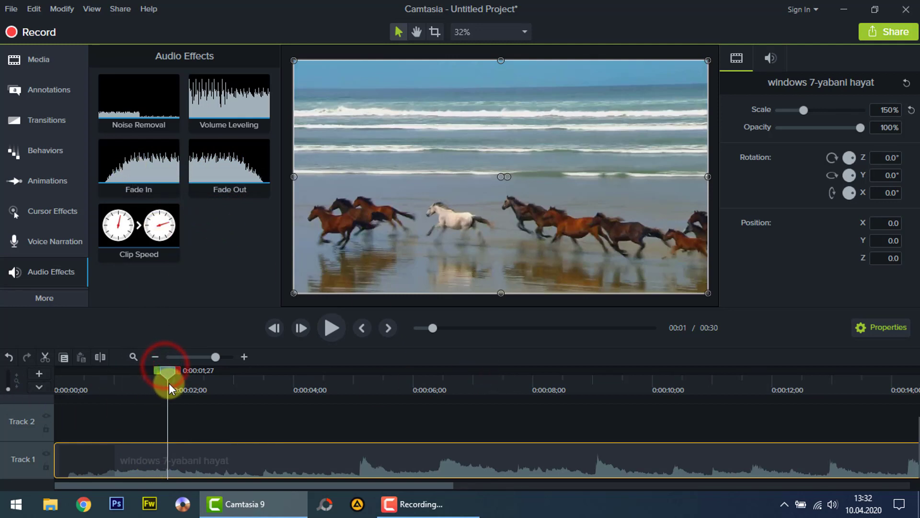
pyautogui.moveTo(17, 377); pyautogui.dragTo(7, 378)
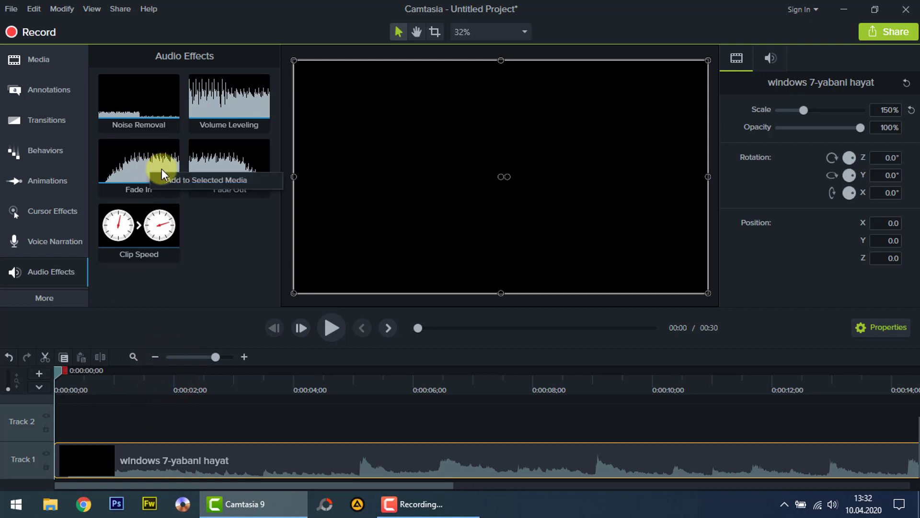
pyautogui.click(192, 178)
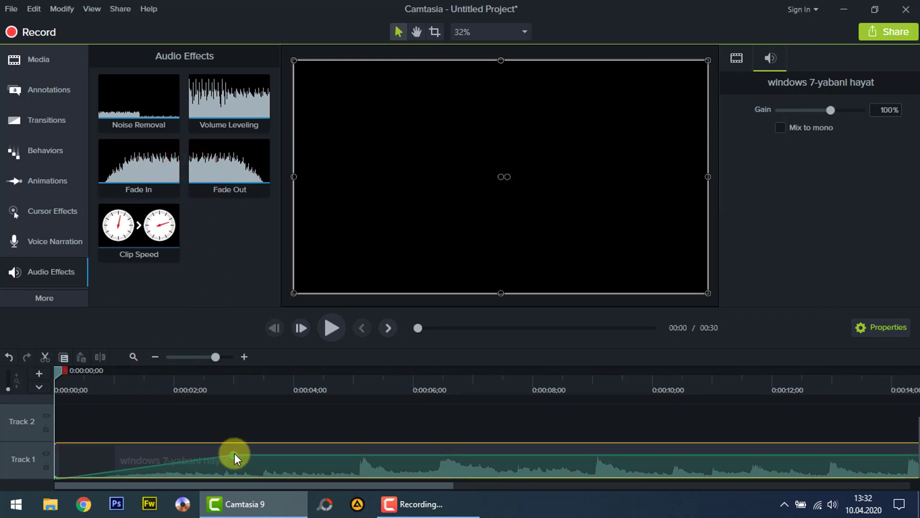
pyautogui.moveTo(235, 454); pyautogui.dragTo(115, 453)
# Play the opening of the video to check the audio fade-in, and extend the fade slightly past 1 second.
pyautogui.click(329, 331)
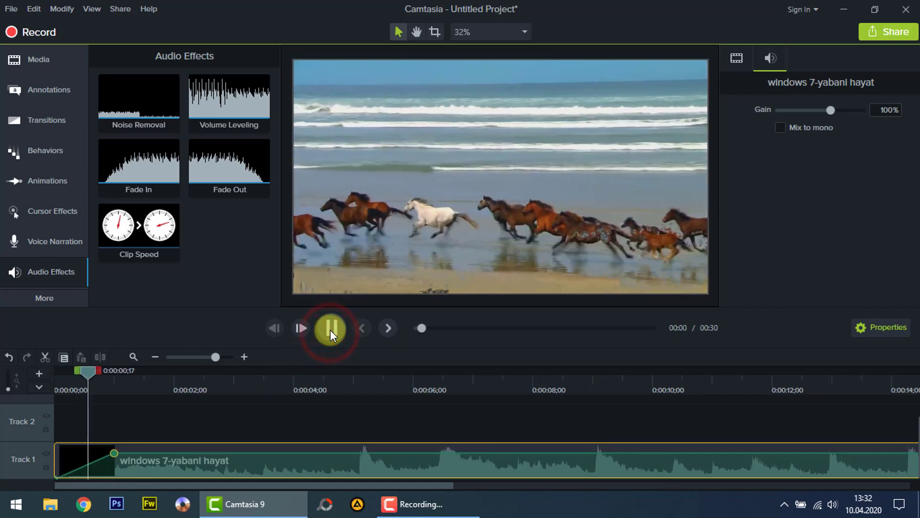
pyautogui.click(335, 325)
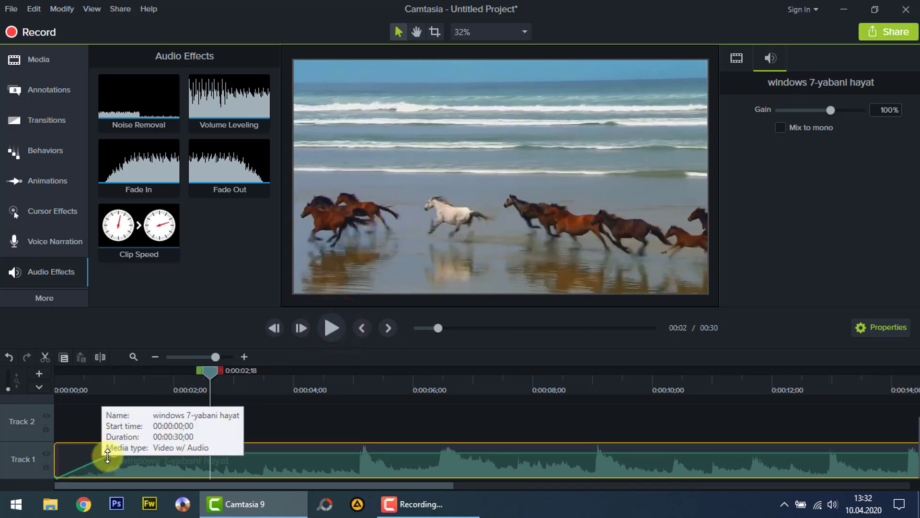
pyautogui.moveTo(117, 450); pyautogui.dragTo(122, 453)
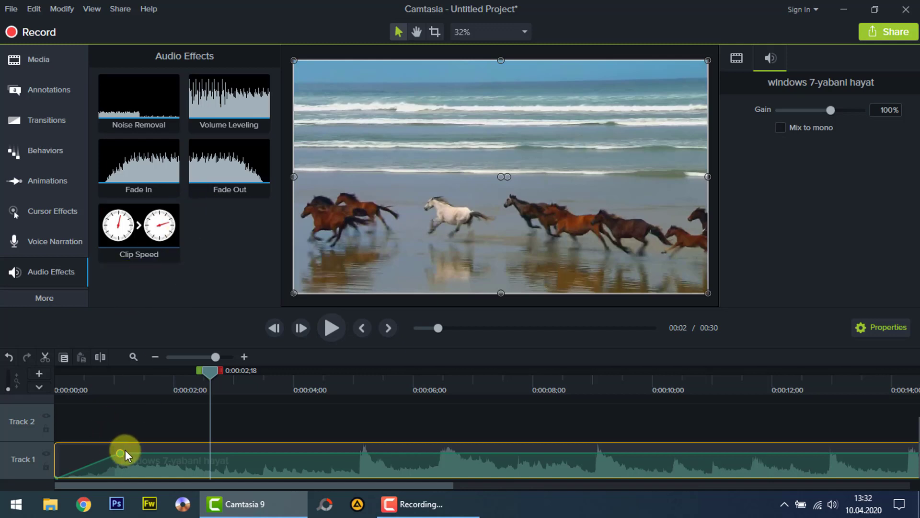
# Apply Fade Out to the clip, move its start point to about 27 seconds at 427% volume, and play the ending.
pyautogui.moveTo(224, 154); pyautogui.dragTo(254, 179)
pyautogui.moveTo(321, 482); pyautogui.dragTo(815, 502)
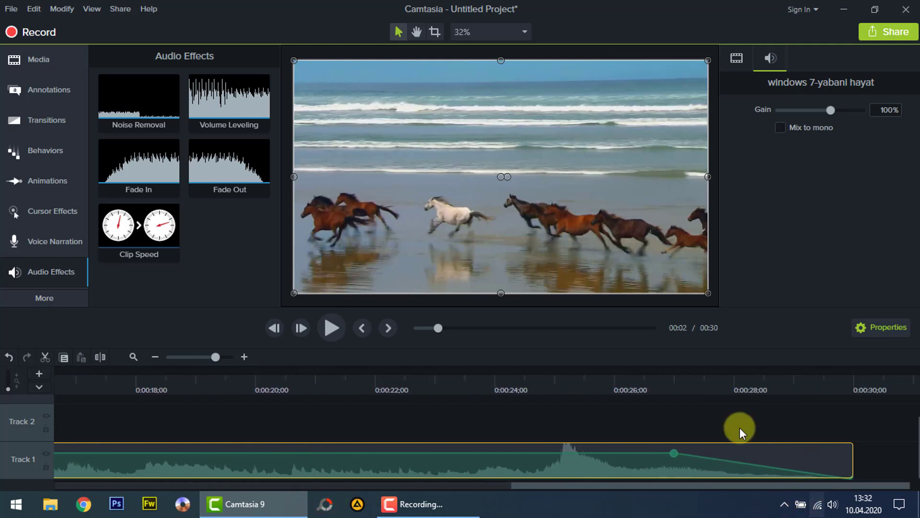
pyautogui.click(643, 380)
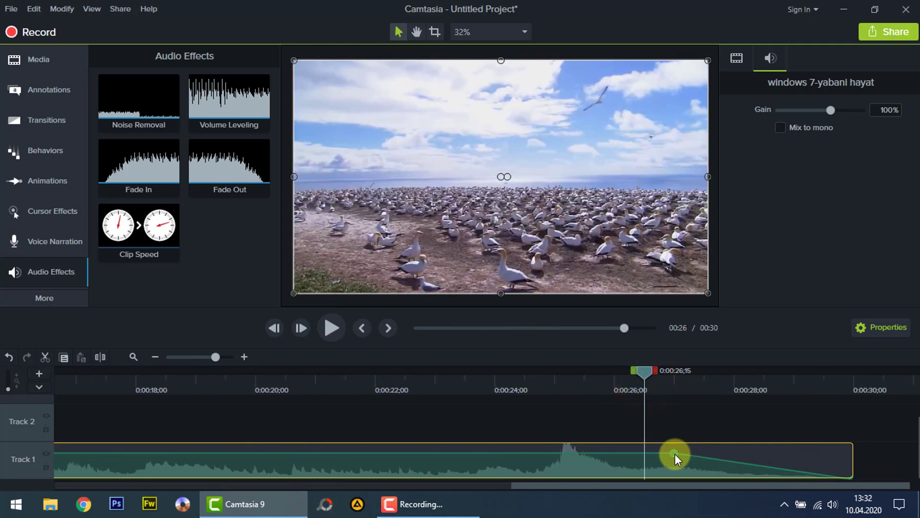
pyautogui.moveTo(674, 454); pyautogui.dragTo(694, 444)
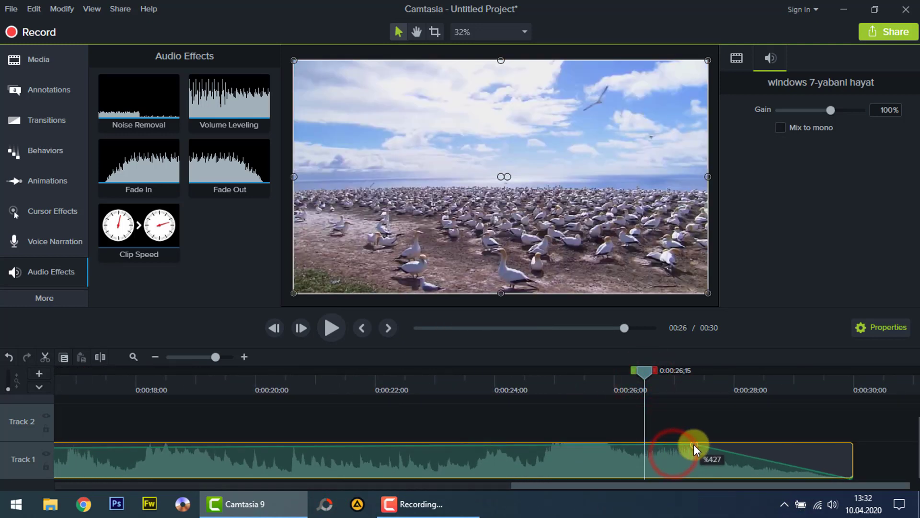
pyautogui.click(332, 327)
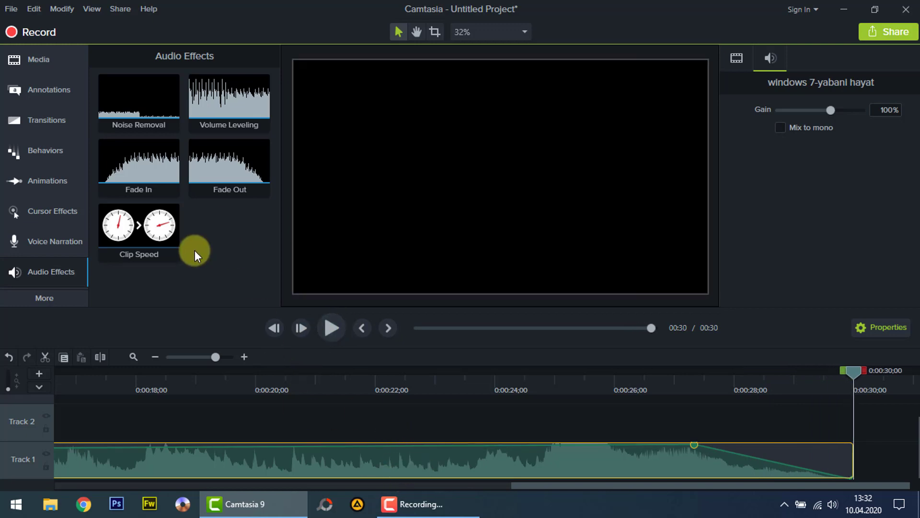
# Apply Clip Speed to the "windows 7-yabani hayat" clip and shorten it to 10 seconds for a speed of 3.00x.
pyautogui.click(485, 476)
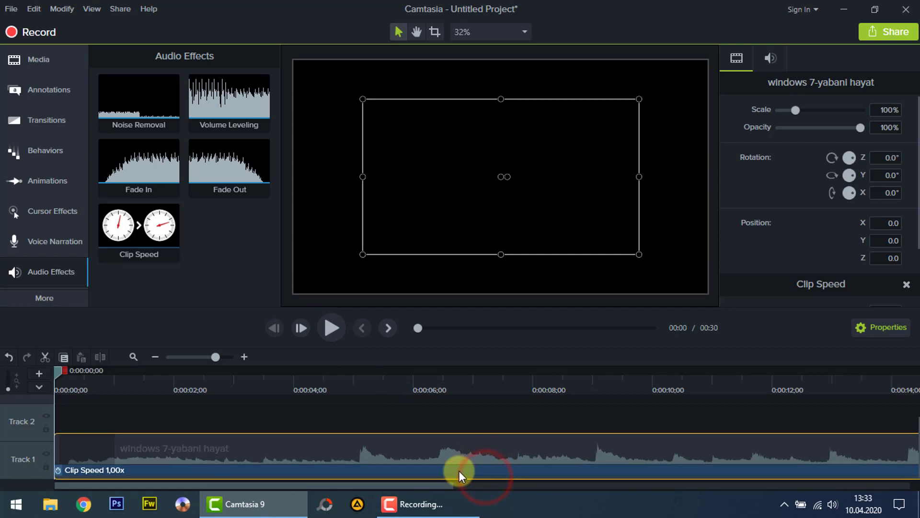
pyautogui.click(156, 355)
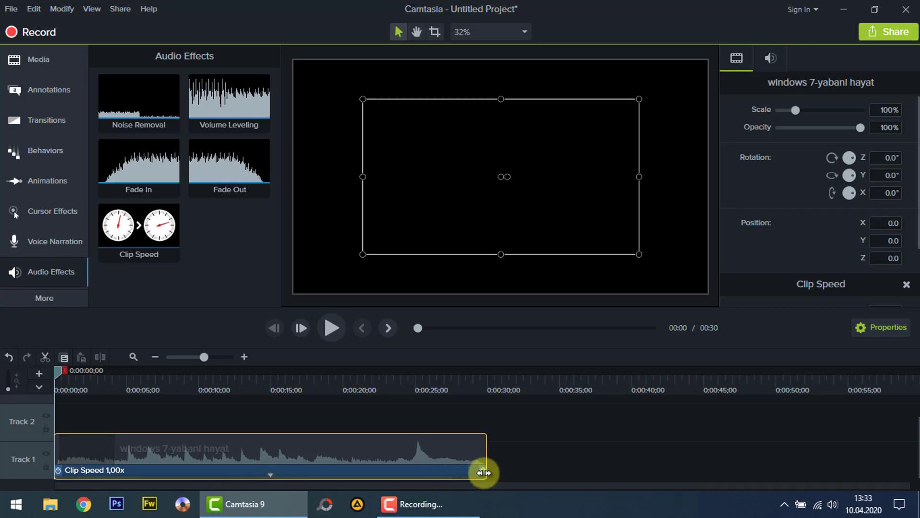
pyautogui.moveTo(483, 473); pyautogui.dragTo(195, 472)
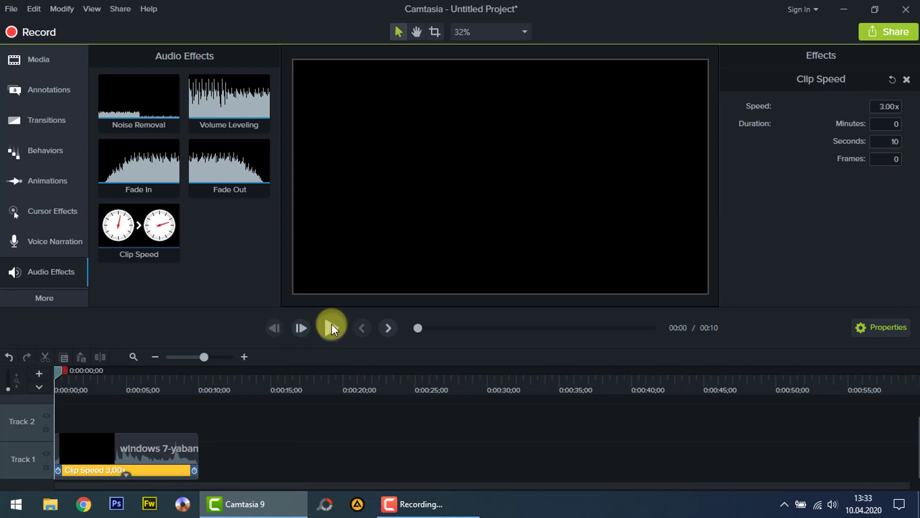
# Preview the clip at 3.00x, stretch it to 52 seconds 17 frames for a speed of 0.57x, and play it again.
pyautogui.click(332, 326)
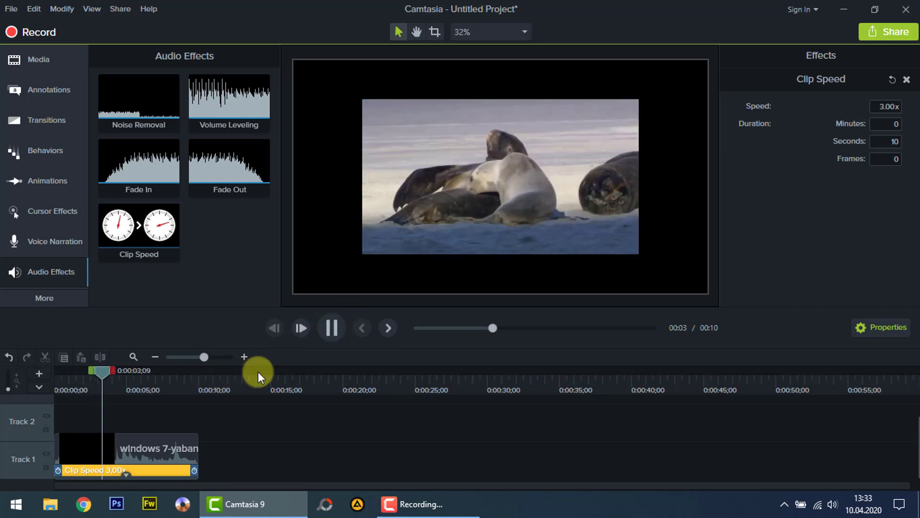
pyautogui.click(332, 326)
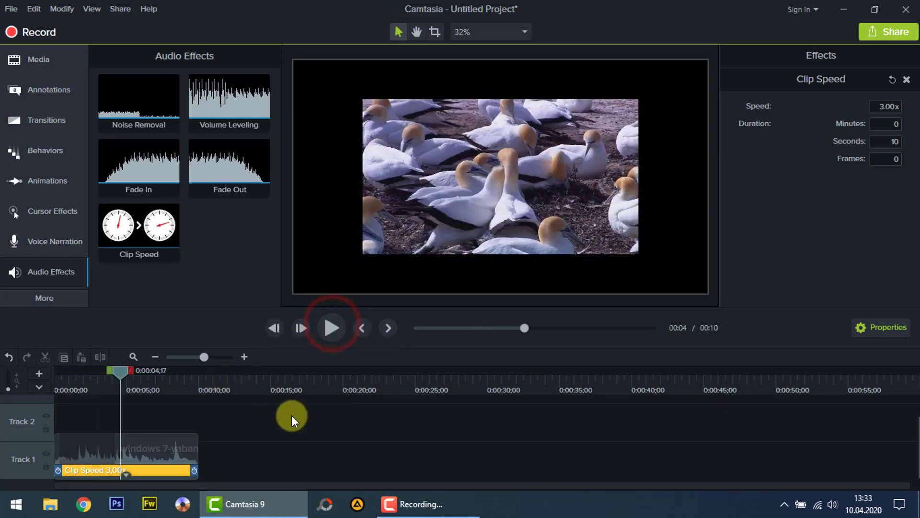
pyautogui.moveTo(196, 470); pyautogui.dragTo(808, 468)
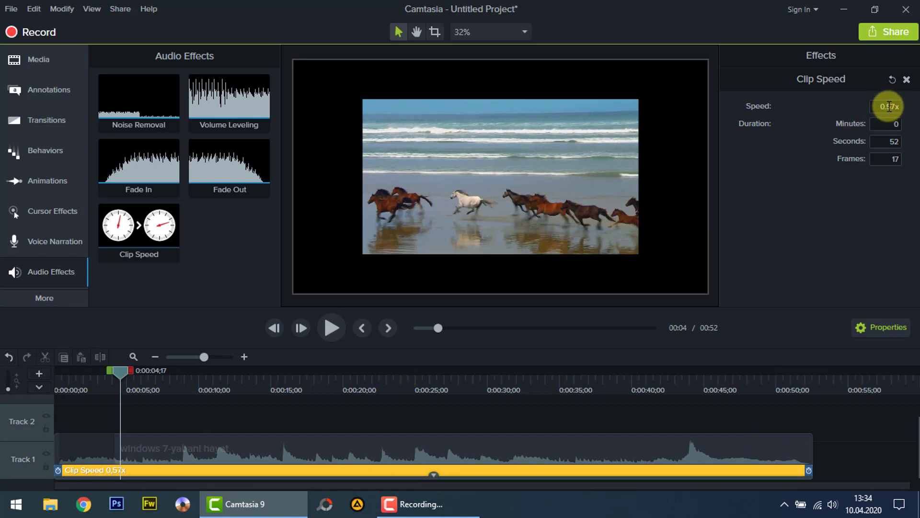
pyautogui.click(332, 328)
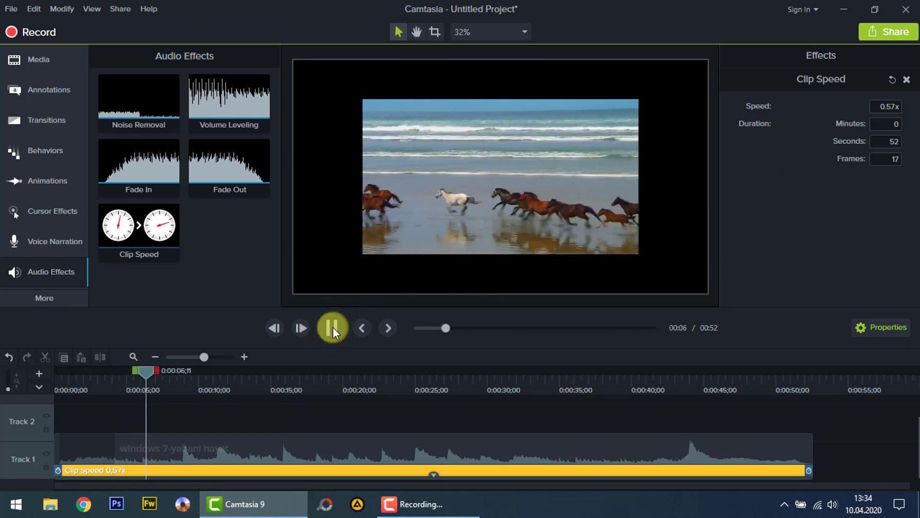
pyautogui.click(333, 327)
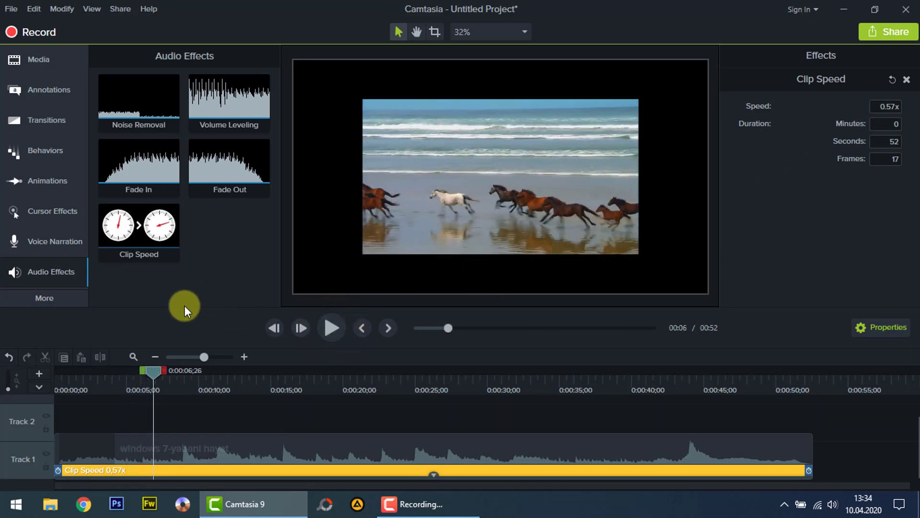
# Browse the available visual effects and select the video on the canvas.
pyautogui.click(72, 298)
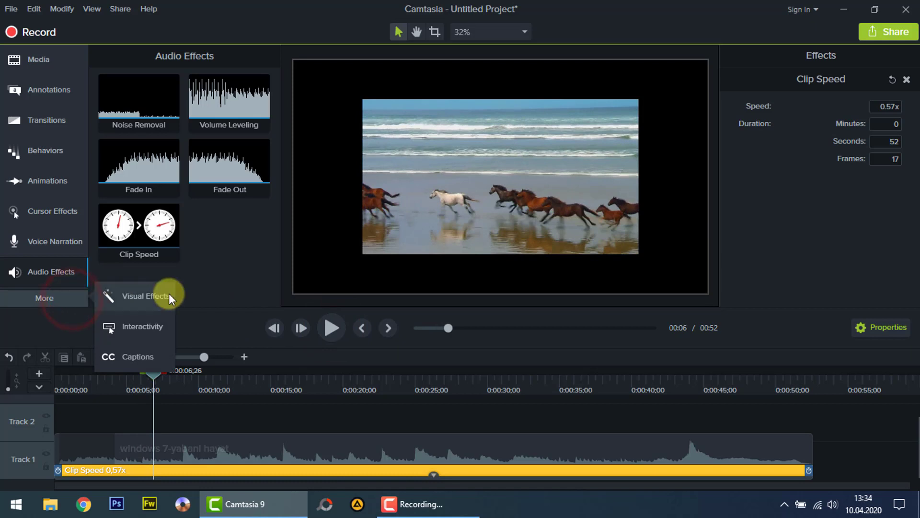
pyautogui.click(148, 296)
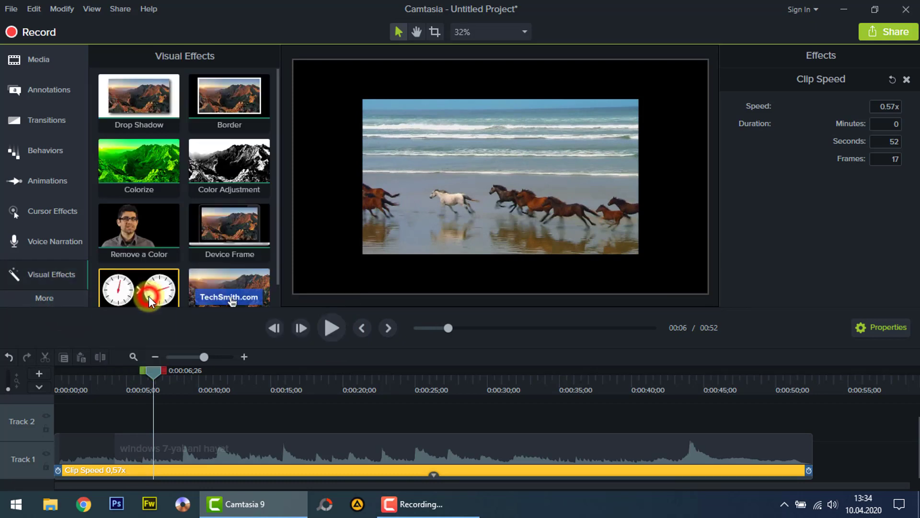
pyautogui.click(138, 301)
pyautogui.scroll(-1, 195, 165)
pyautogui.scroll(1, 207, 180)
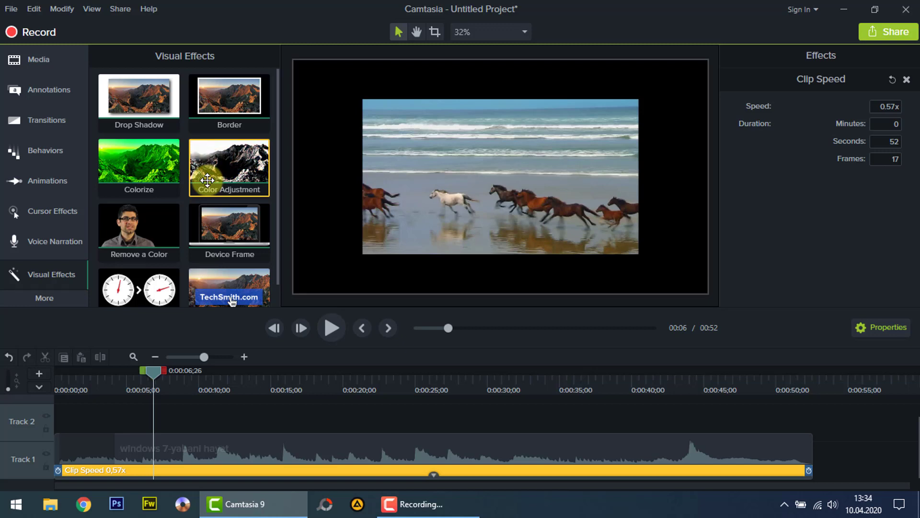
pyautogui.click(488, 158)
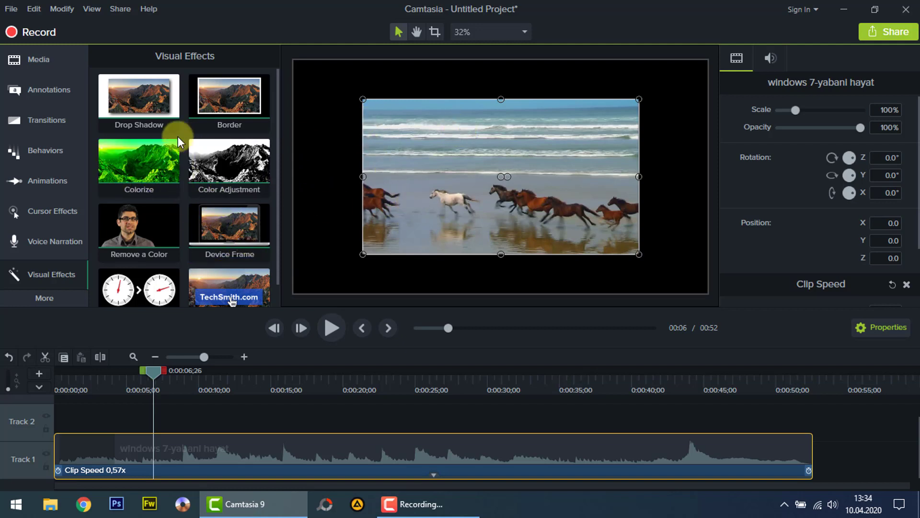
# Return to the media bin and delete the Clip Speed effect from the "windows 7-yabani hayat" clip.
pyautogui.click(181, 26)
pyautogui.click(44, 59)
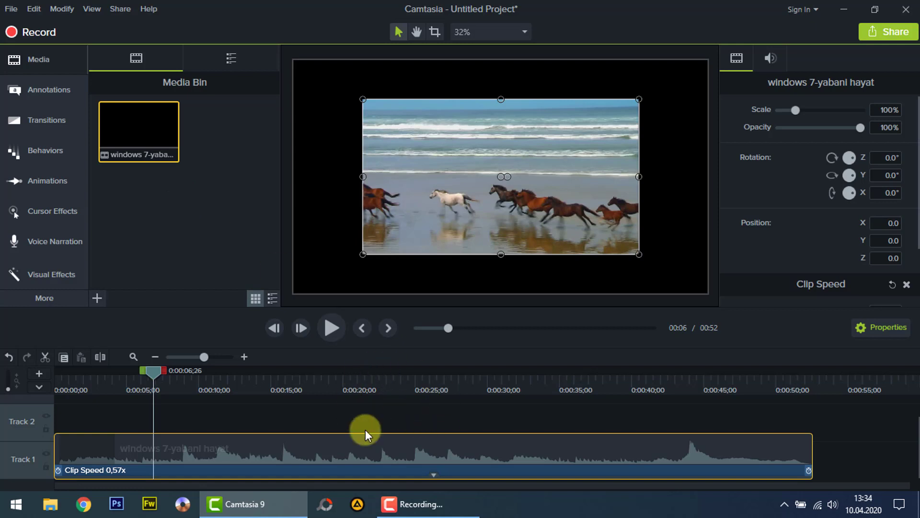
pyautogui.click(374, 445)
pyautogui.click(309, 470)
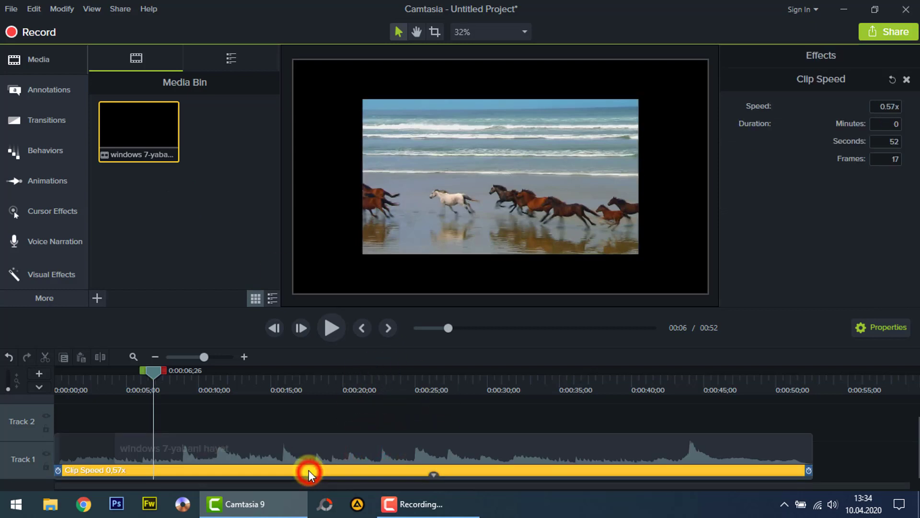
pyautogui.press('Delete')
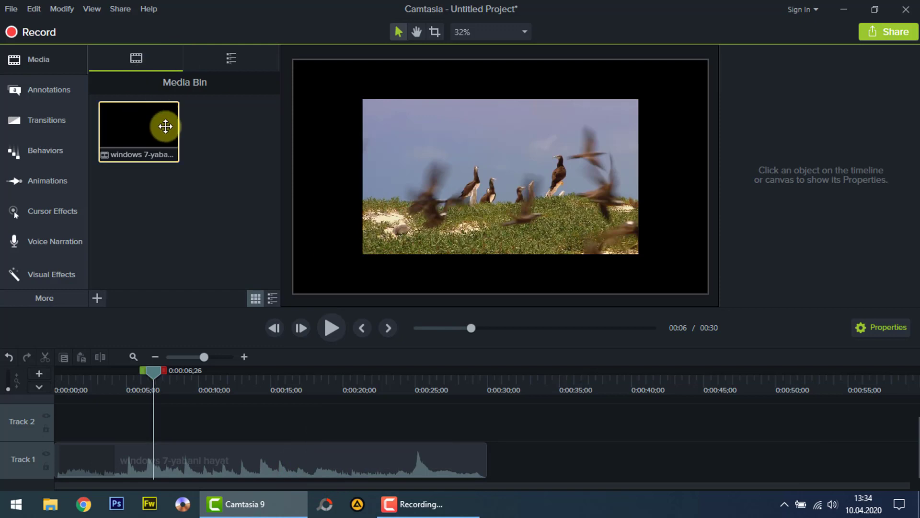
# Move the video clip on Track 1 to start at about 8.5 seconds and separate its audio and video.
pyautogui.moveTo(283, 461); pyautogui.dragTo(215, 462)
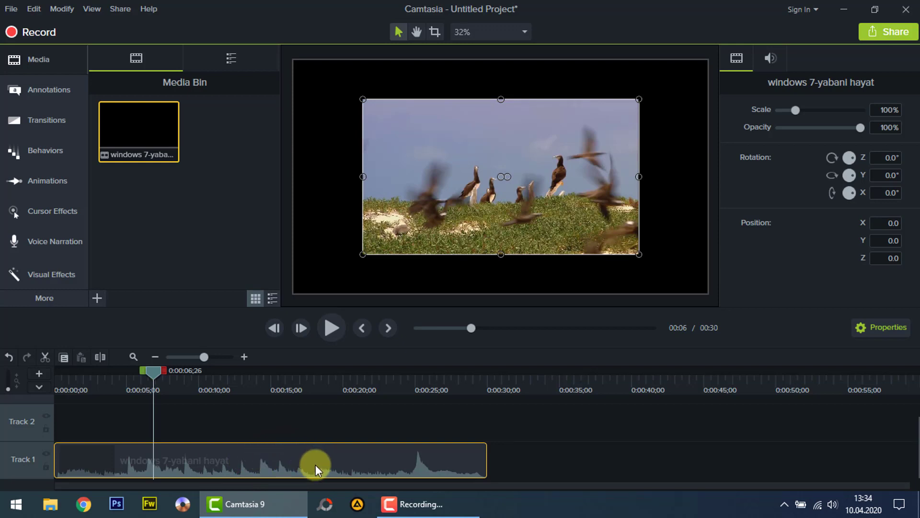
pyautogui.moveTo(238, 458); pyautogui.dragTo(372, 452)
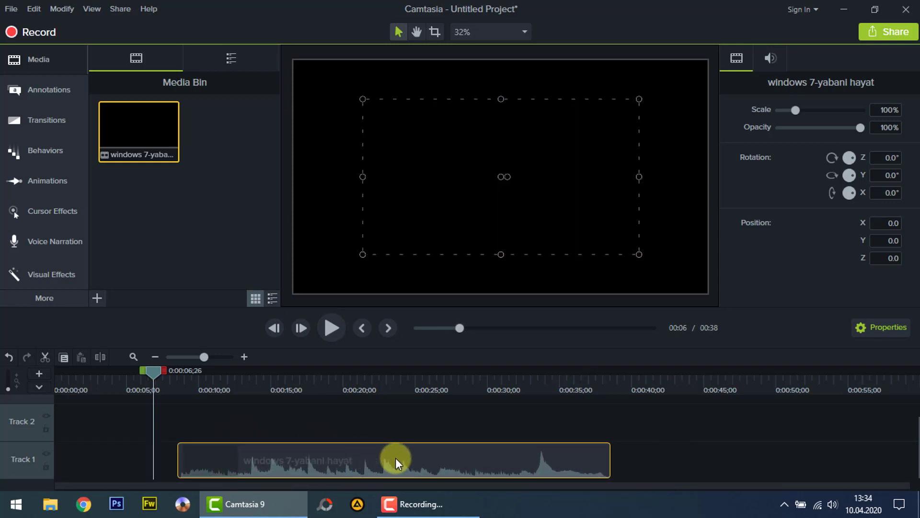
pyautogui.rightClick(422, 456)
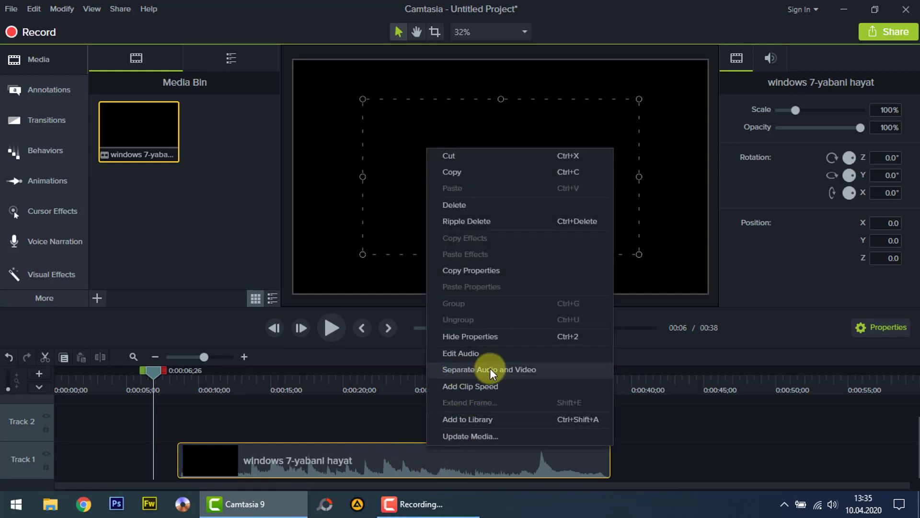
pyautogui.click(544, 370)
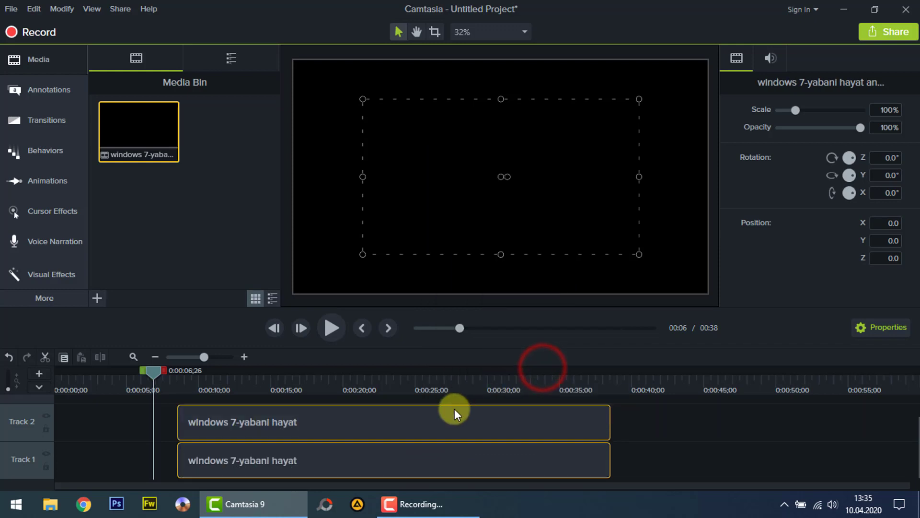
# Delete the separated "windows 7-yabani hayat" audio clip from Track 2.
pyautogui.click(413, 457)
pyautogui.click(401, 431)
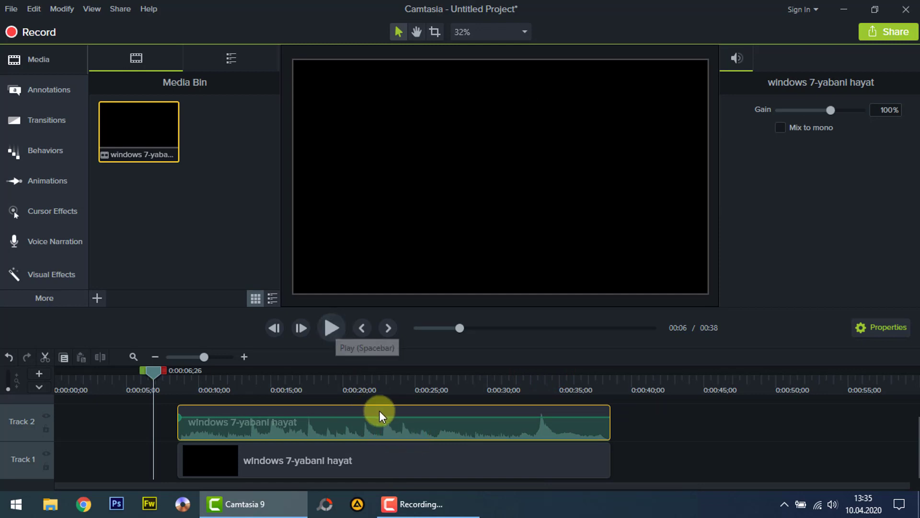
pyautogui.moveTo(374, 425); pyautogui.dragTo(451, 421)
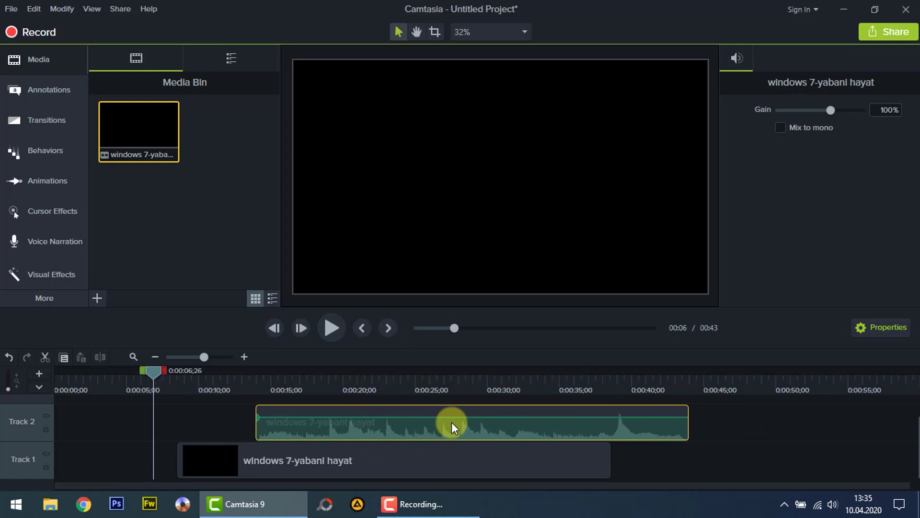
pyautogui.press('Delete')
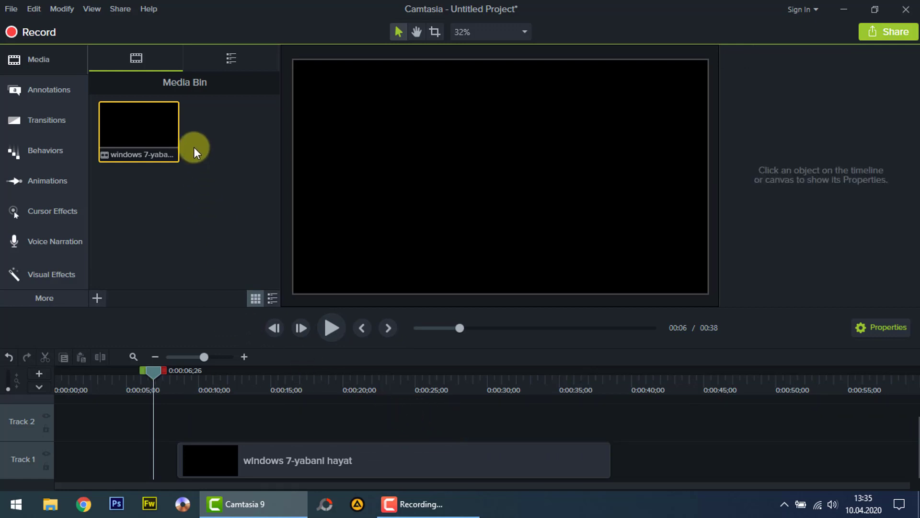
# Import the Splashing_Around audio file from the desktop into the media bin.
pyautogui.click(57, 59)
pyautogui.click(45, 60)
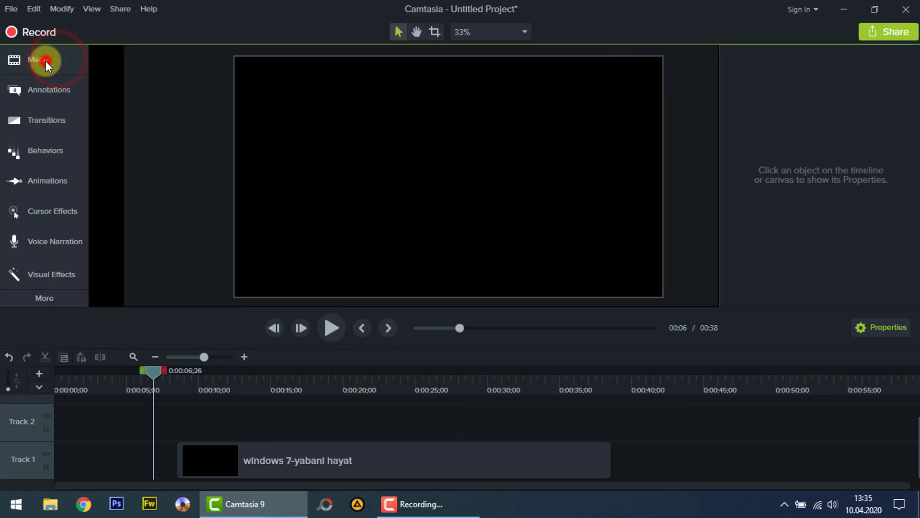
pyautogui.click(11, 9)
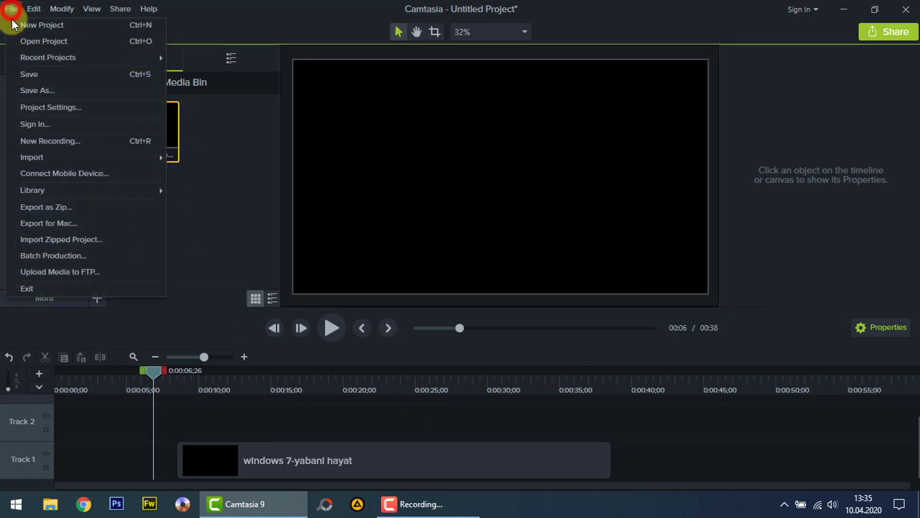
pyautogui.click(45, 154)
pyautogui.click(204, 158)
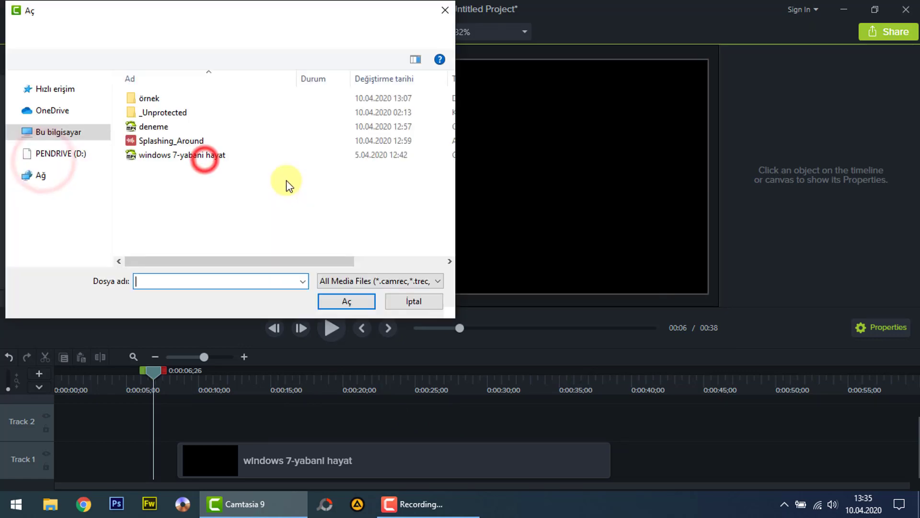
pyautogui.click(149, 128)
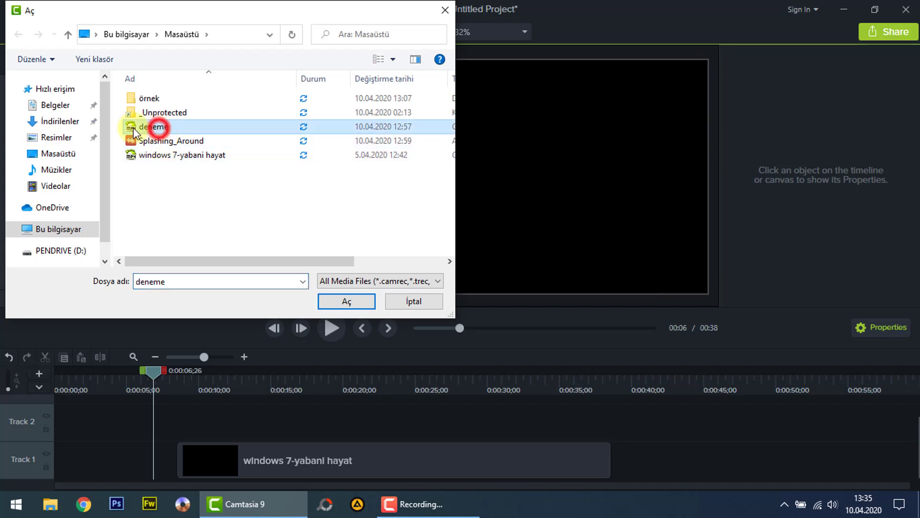
pyautogui.click(178, 141)
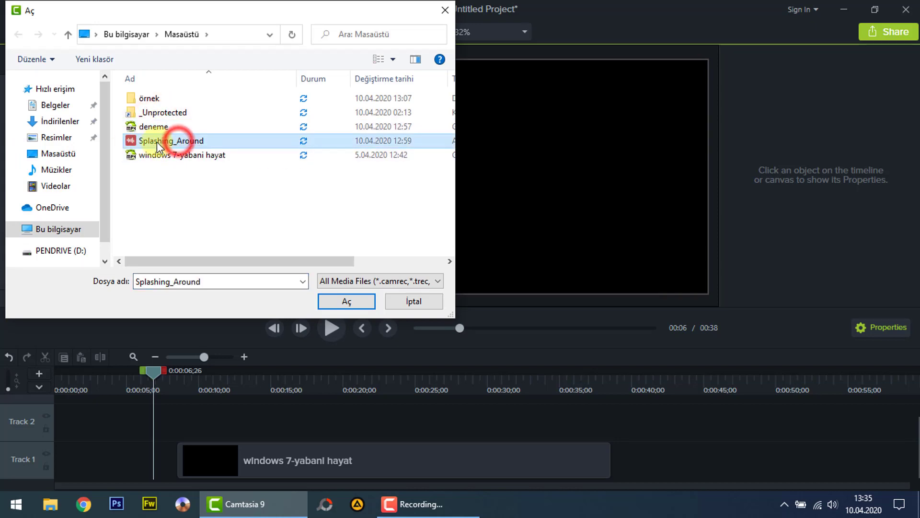
pyautogui.click(344, 302)
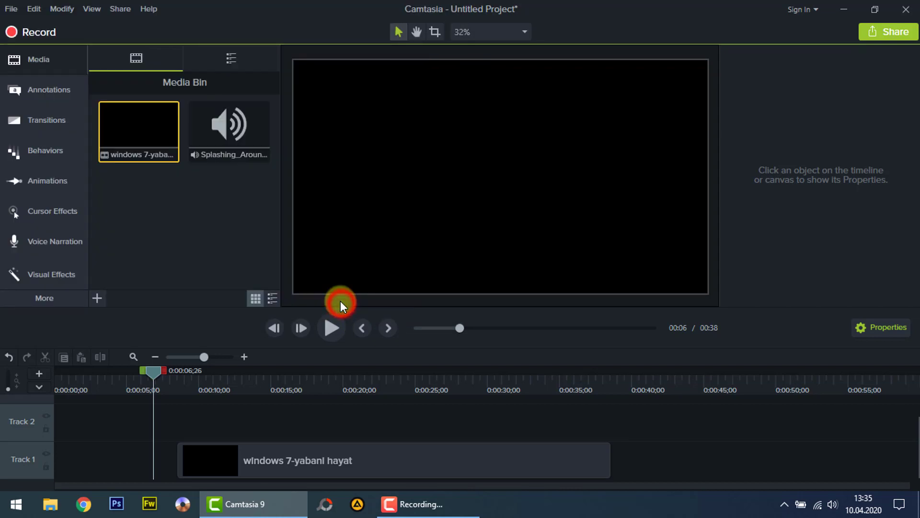
# Place Splashing_Around on Track 2 aligned with the start of the video clip and play the opening.
pyautogui.moveTo(231, 140); pyautogui.dragTo(179, 424)
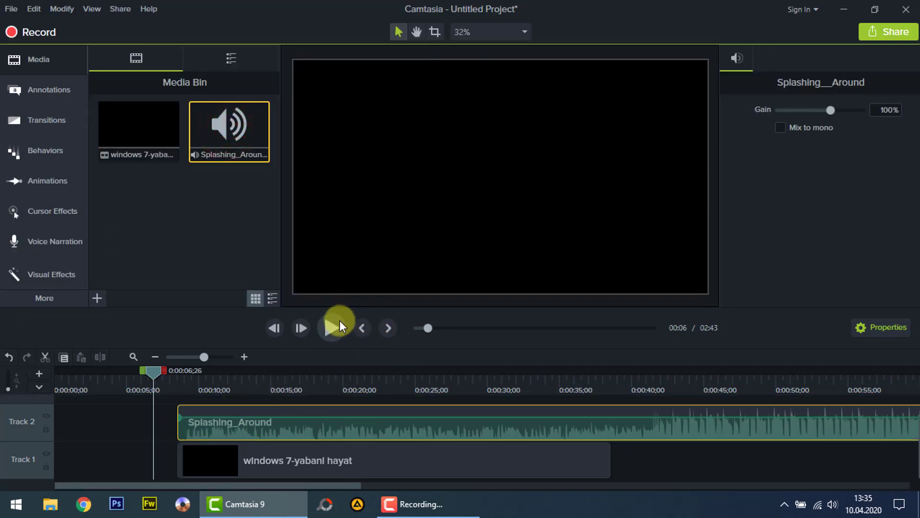
pyautogui.click(335, 324)
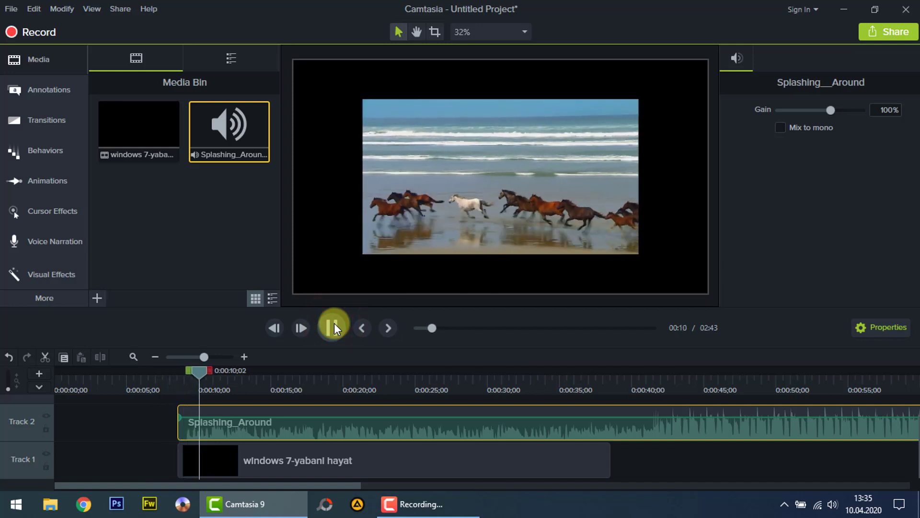
pyautogui.click(335, 325)
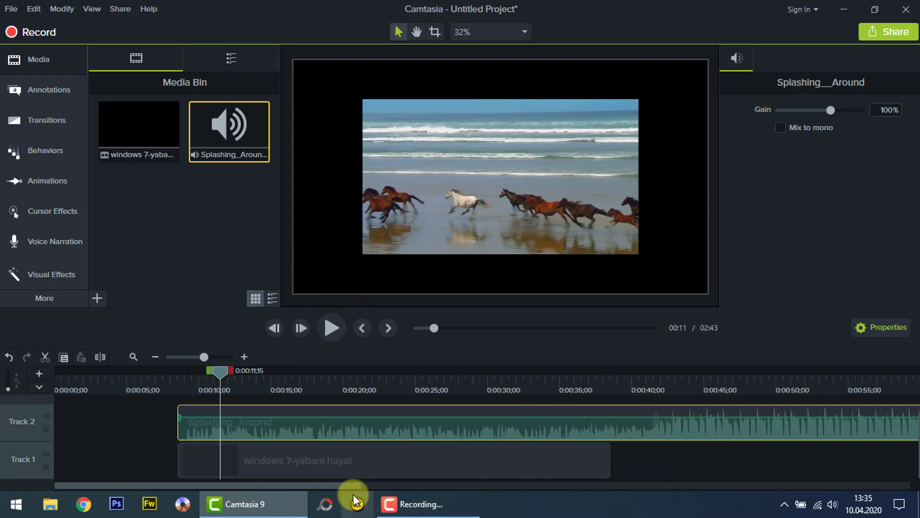
# Split the Splashing_Around audio at 0:00:40;02 and delete the part after the split.
pyautogui.moveTo(338, 486); pyautogui.dragTo(394, 496)
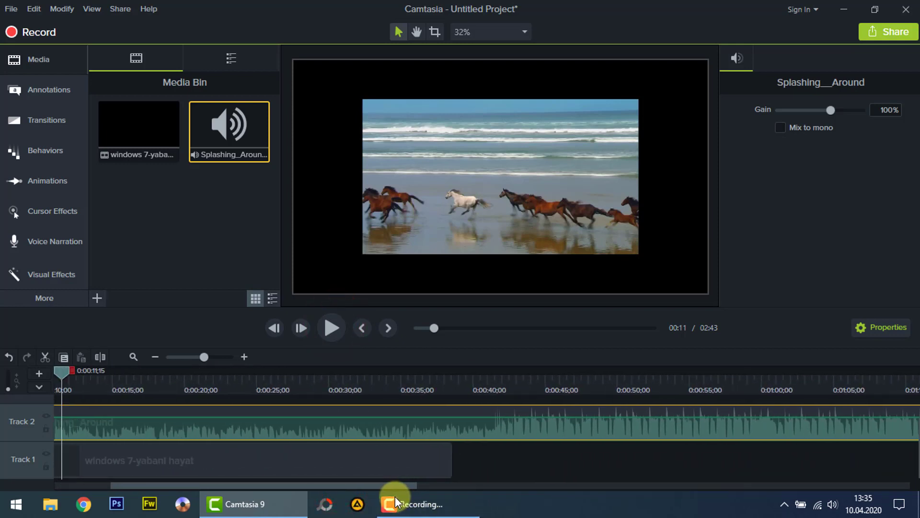
pyautogui.click(474, 381)
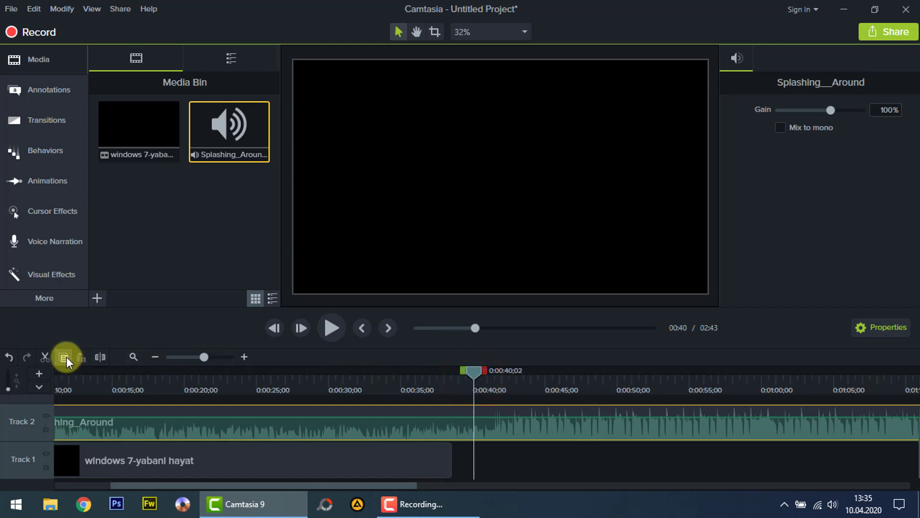
pyautogui.click(99, 357)
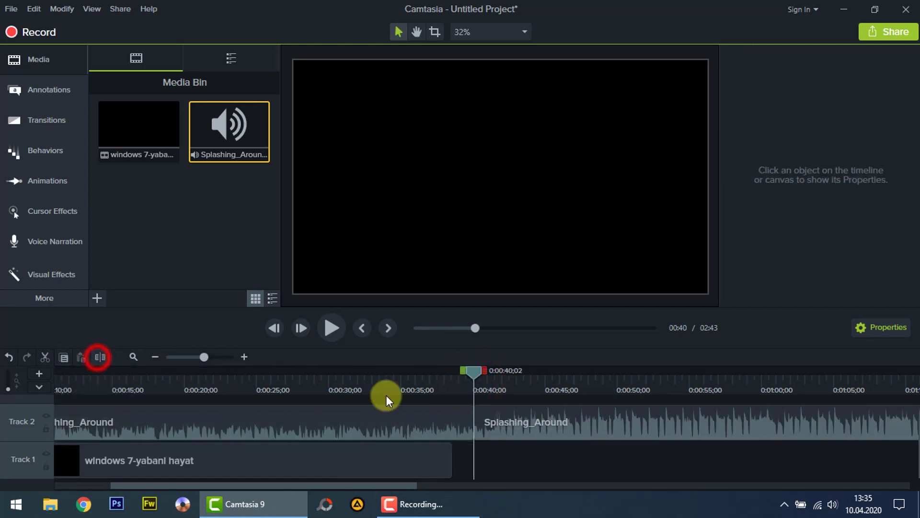
pyautogui.moveTo(528, 424); pyautogui.dragTo(567, 424)
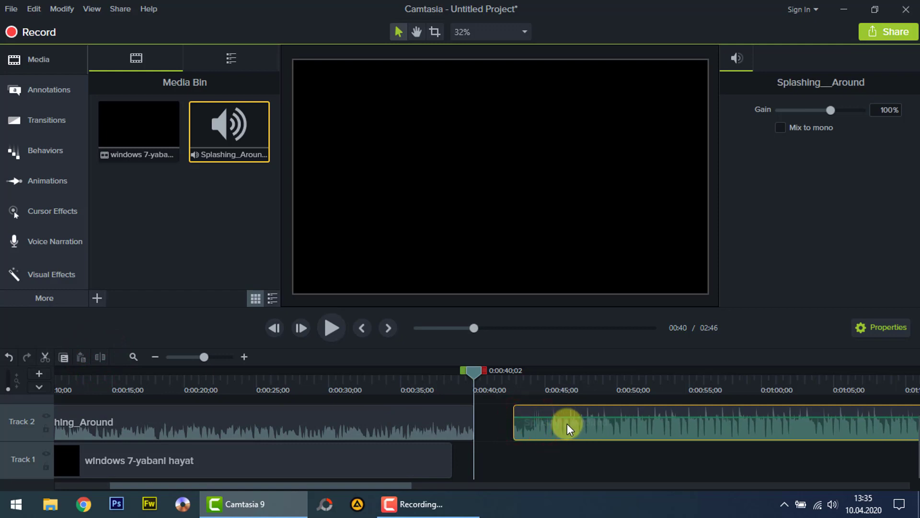
pyautogui.press('Delete')
# Trim the end of Splashing_Around to match the video's end at a duration of 30 seconds, and move the playhead to 0:00:36;04.
pyautogui.click(448, 423)
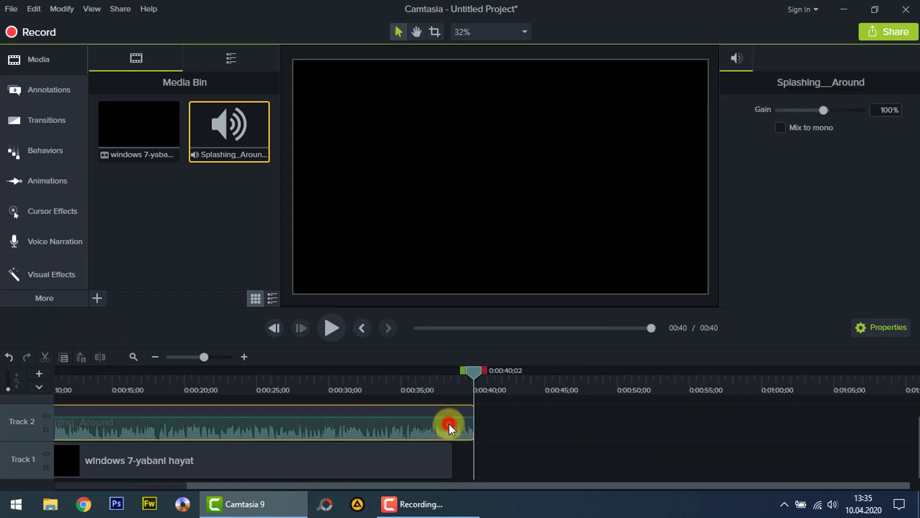
pyautogui.moveTo(474, 419); pyautogui.dragTo(449, 421)
pyautogui.moveTo(476, 370); pyautogui.dragTo(417, 372)
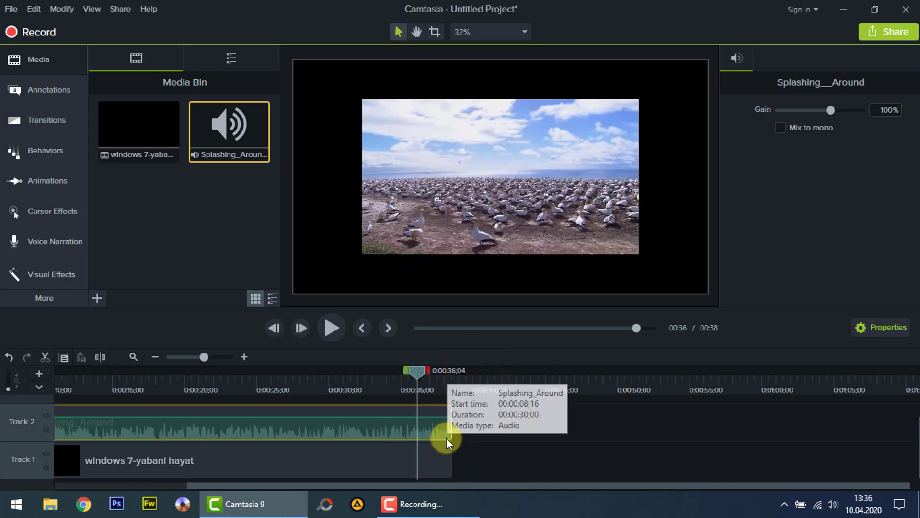
pyautogui.moveTo(387, 481); pyautogui.dragTo(210, 485)
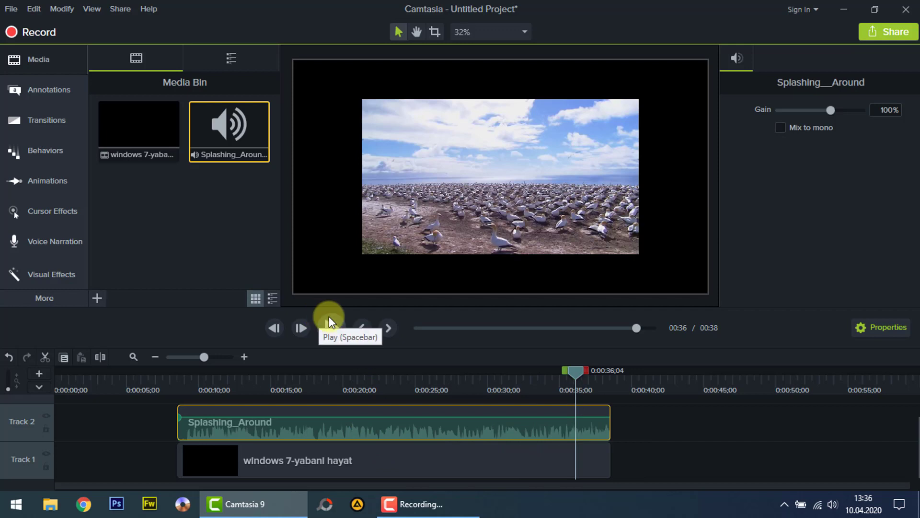
# Delete the windows 7-yabani hayat video and the Splashing_Around audio from the timeline.
pyautogui.click(391, 455)
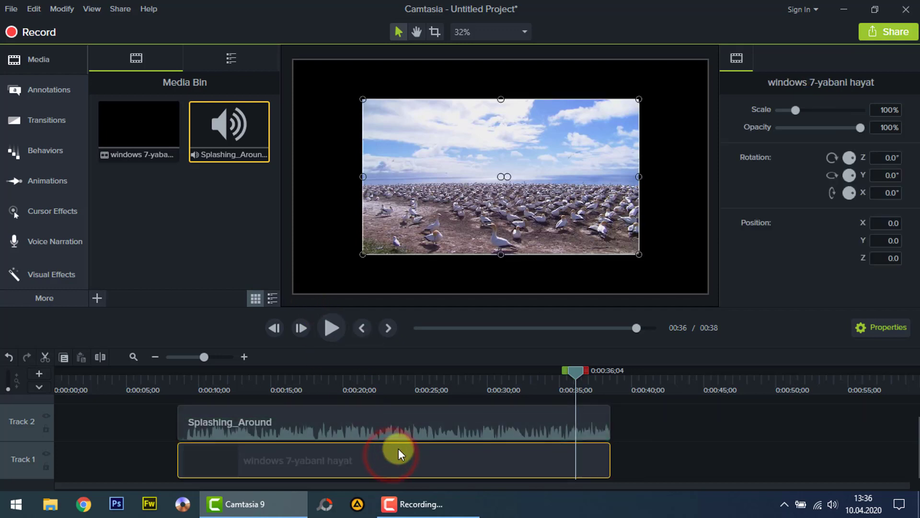
pyautogui.press('Delete')
pyautogui.click(396, 423)
pyautogui.press('Delete')
# Place the windows 7-yabani hayat video from the media bin on Track 1, starting at 0:00:00;00.
pyautogui.rightClick(143, 128)
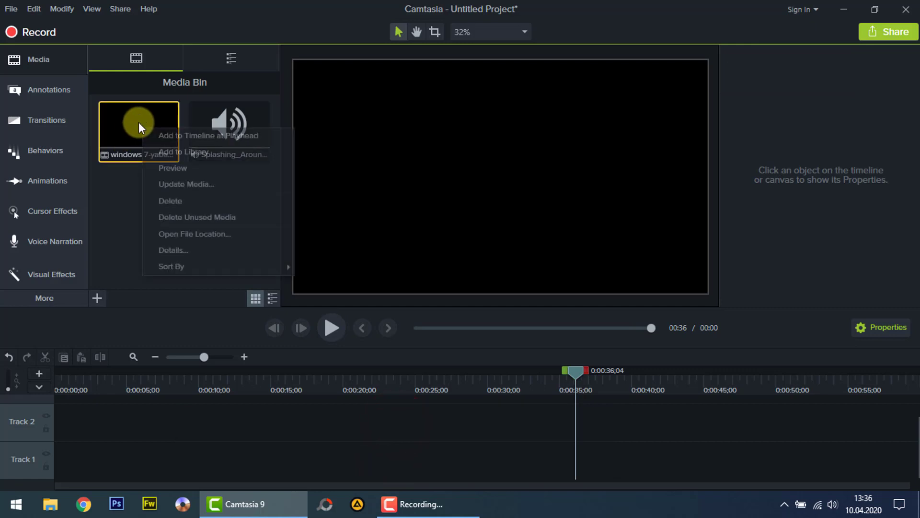
pyautogui.click(582, 372)
pyautogui.click(78, 385)
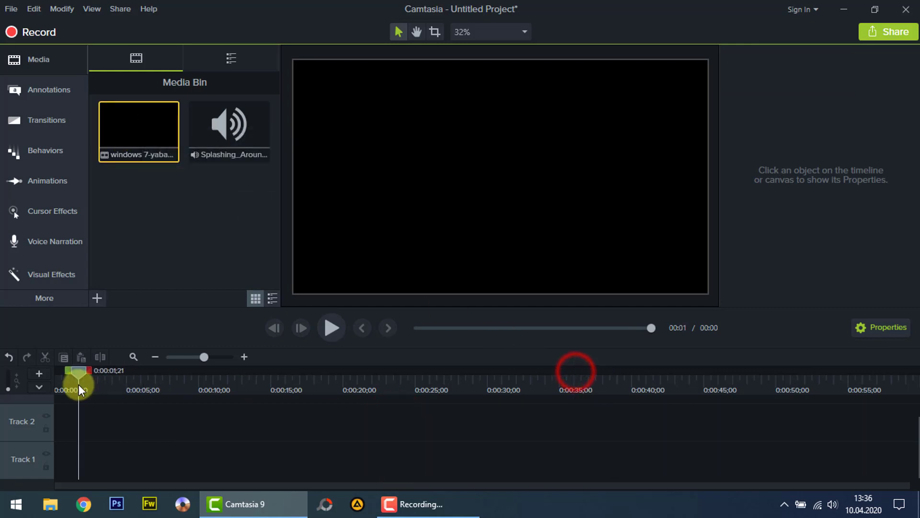
pyautogui.rightClick(148, 139)
pyautogui.click(197, 152)
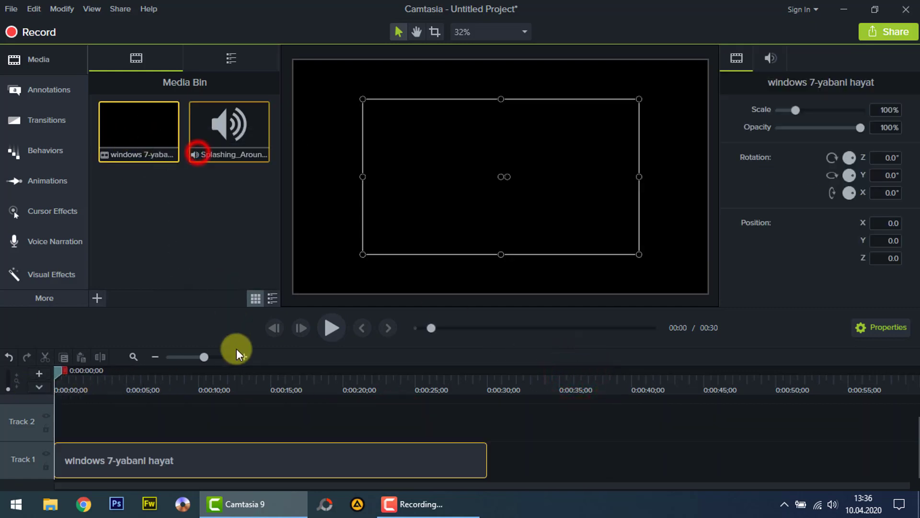
pyautogui.moveTo(228, 457); pyautogui.dragTo(185, 453)
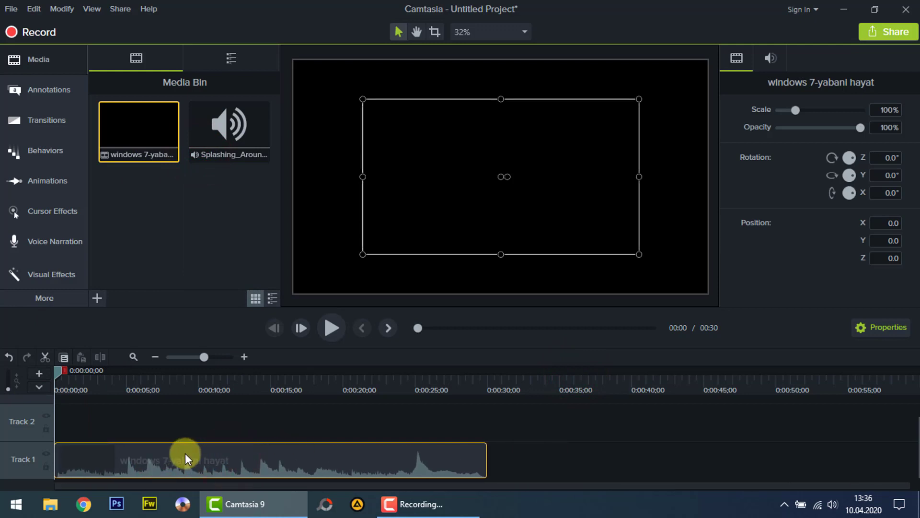
# Separate the audio and video of the windows 7-yabani hayat clip and delete the video part from Track 1.
pyautogui.rightClick(285, 461)
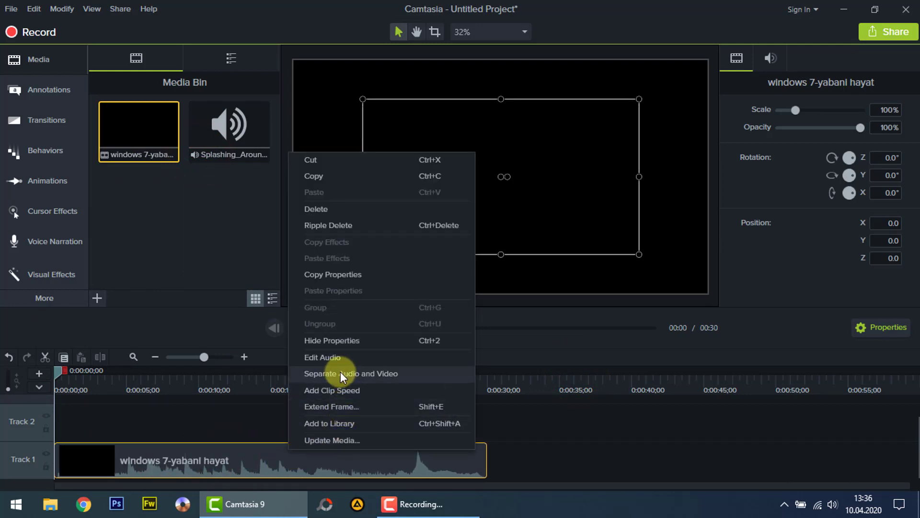
pyautogui.click(412, 373)
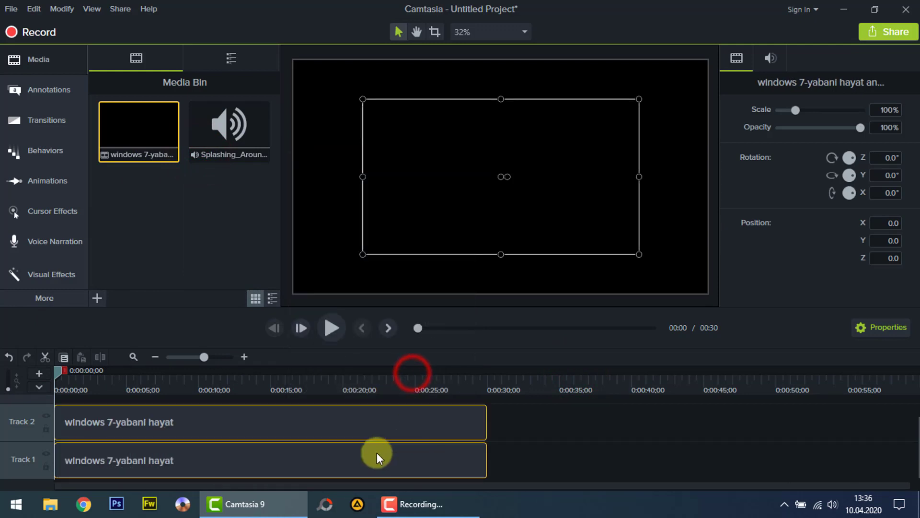
pyautogui.click(318, 461)
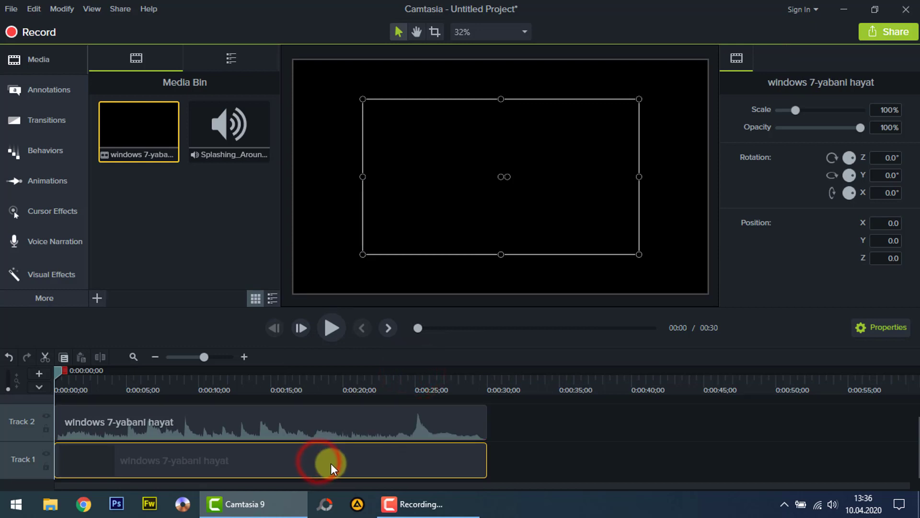
pyautogui.press('Delete')
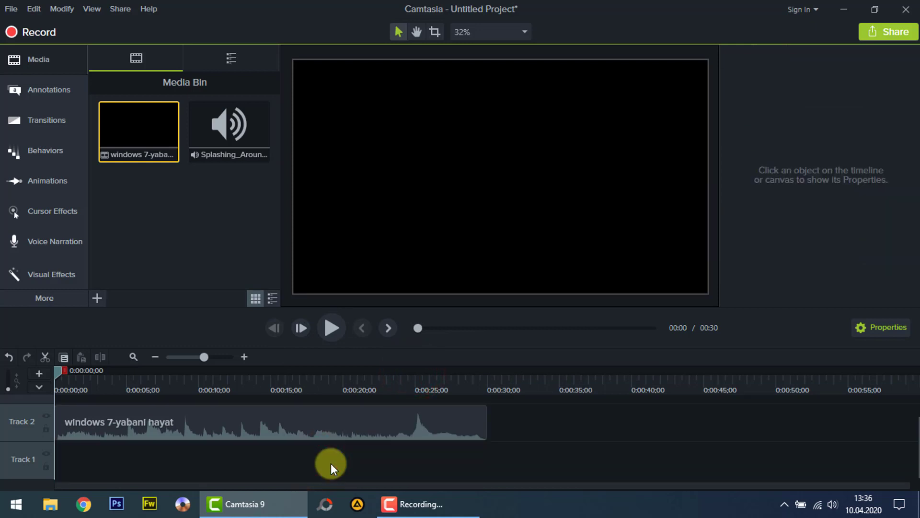
# Set up a local file production with custom production settings, in M4A - audio only format at a 192 kbps bit rate.
pyautogui.click(896, 33)
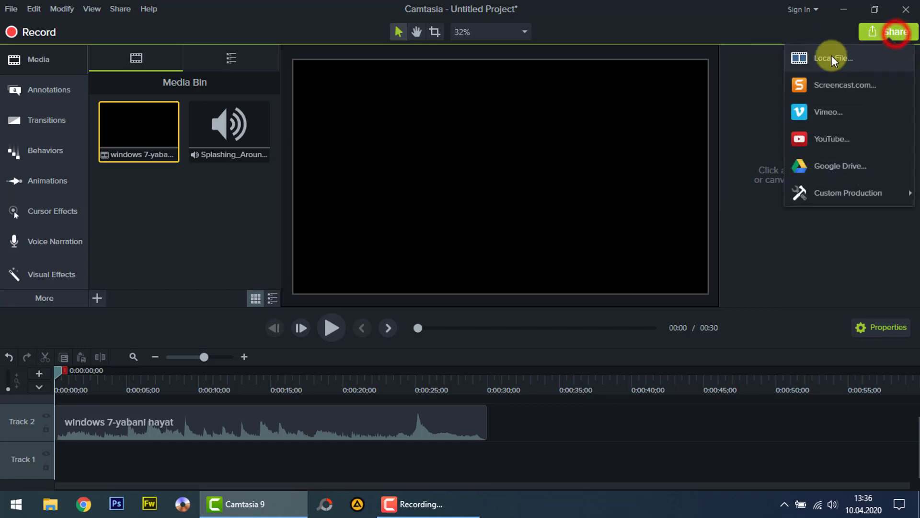
pyautogui.click(832, 56)
pyautogui.click(597, 314)
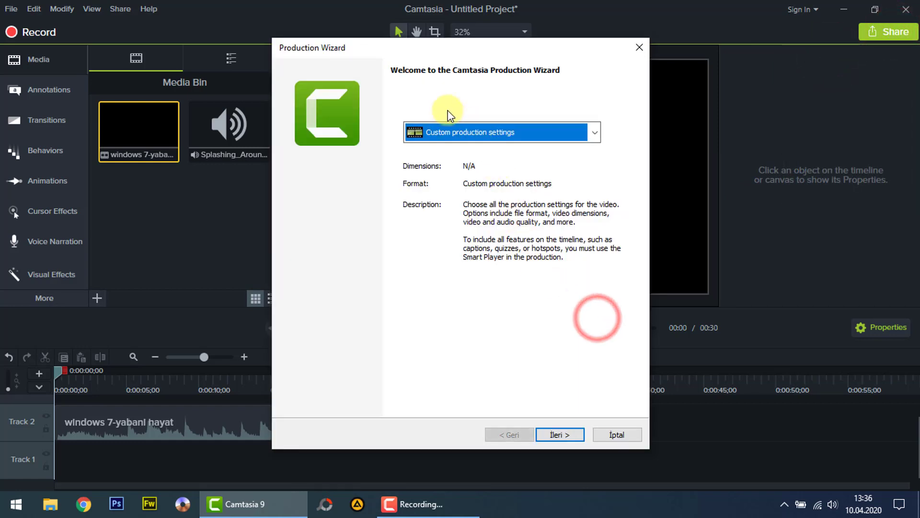
pyautogui.click(561, 434)
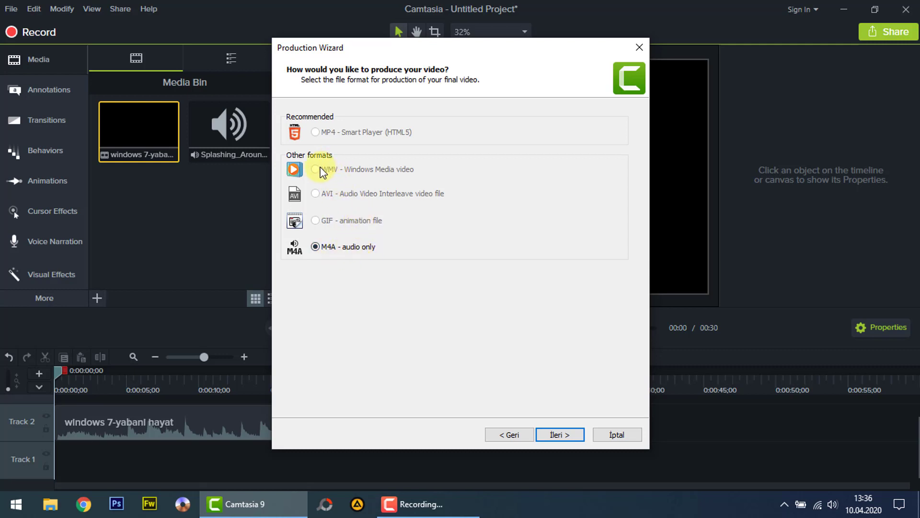
pyautogui.click(566, 437)
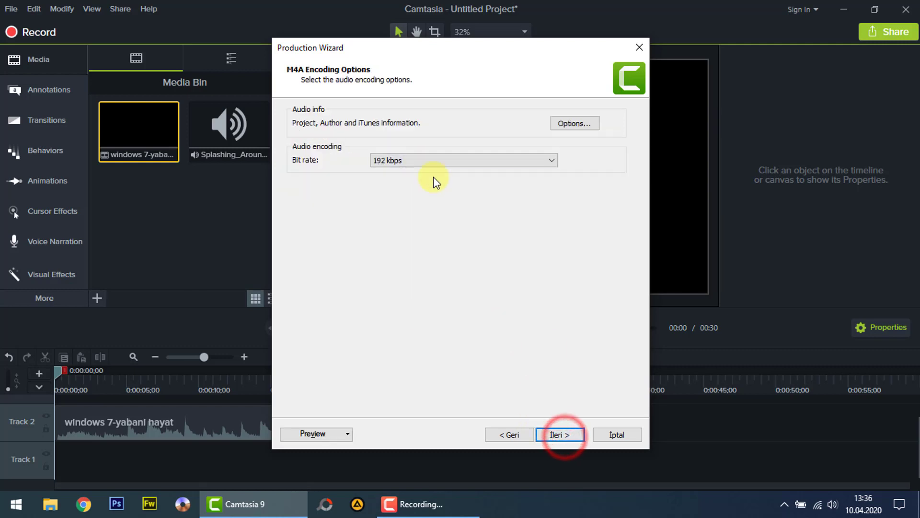
pyautogui.click(554, 436)
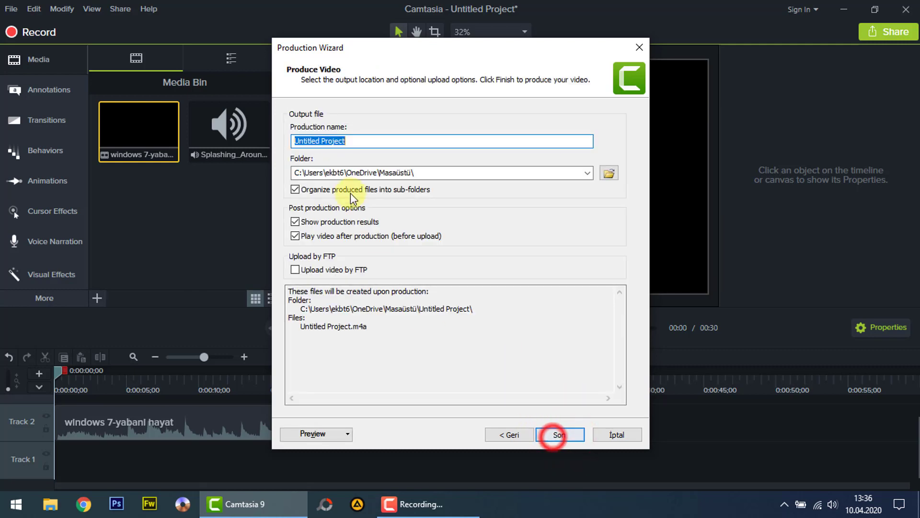
# Set the desktop (Masaüstü) as the output location for Untitled Project and produce the audio file.
pyautogui.click(608, 173)
pyautogui.click(330, 211)
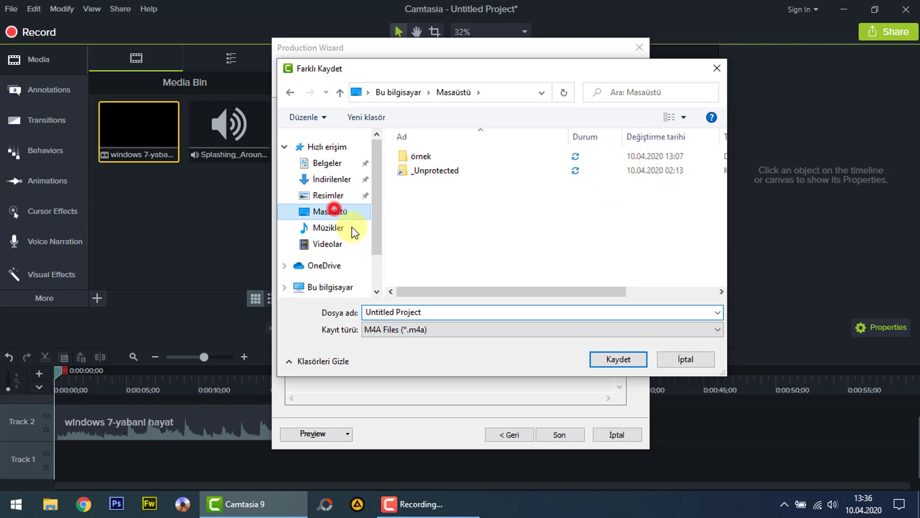
pyautogui.click(617, 364)
pyautogui.click(556, 434)
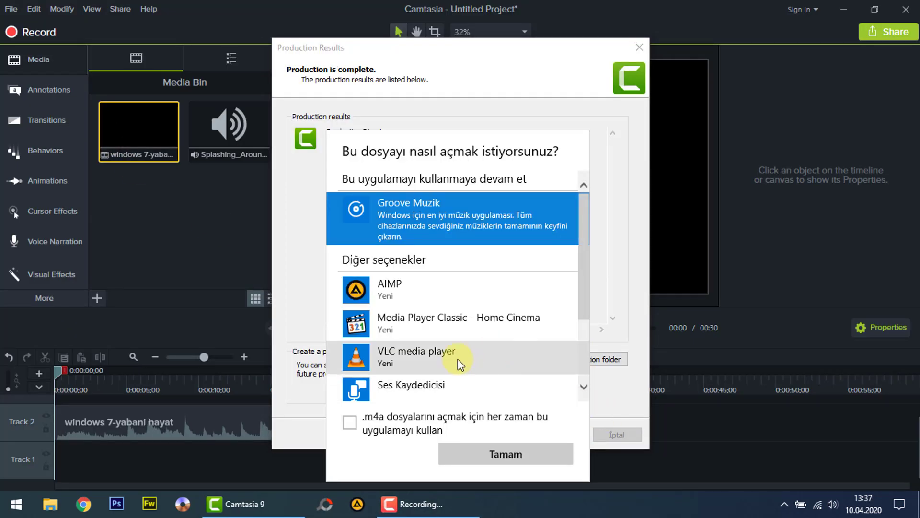
# Open the produced audio in AIMP, make AIMP the default app for .m4a files, and finish the production results.
pyautogui.click(420, 294)
pyautogui.click(349, 422)
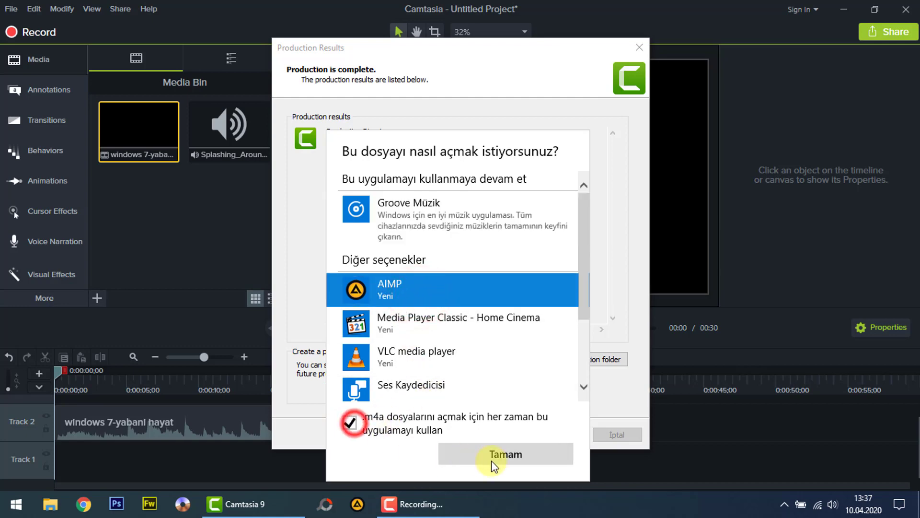
pyautogui.click(499, 458)
pyautogui.click(569, 433)
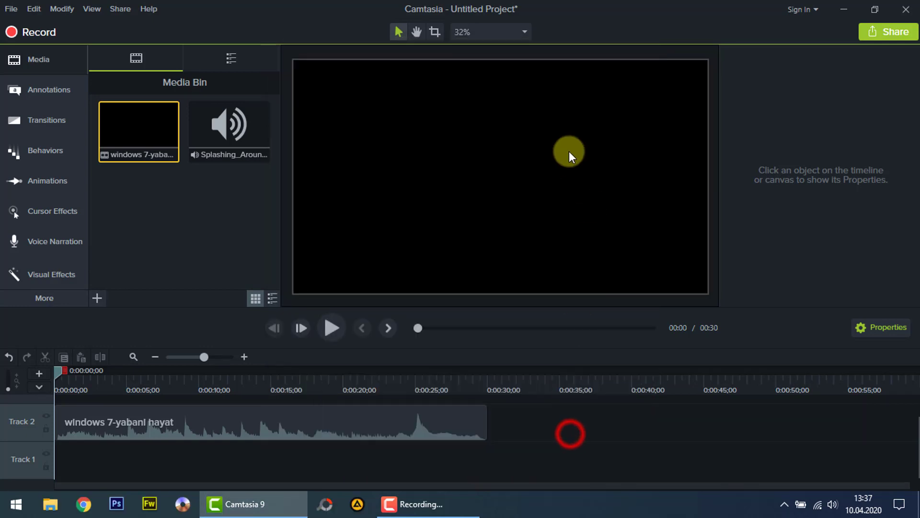
# Open the Untitled Project folder on the desktop, toggle playback of the exported audio in AIMP, and close the folder.
pyautogui.click(844, 10)
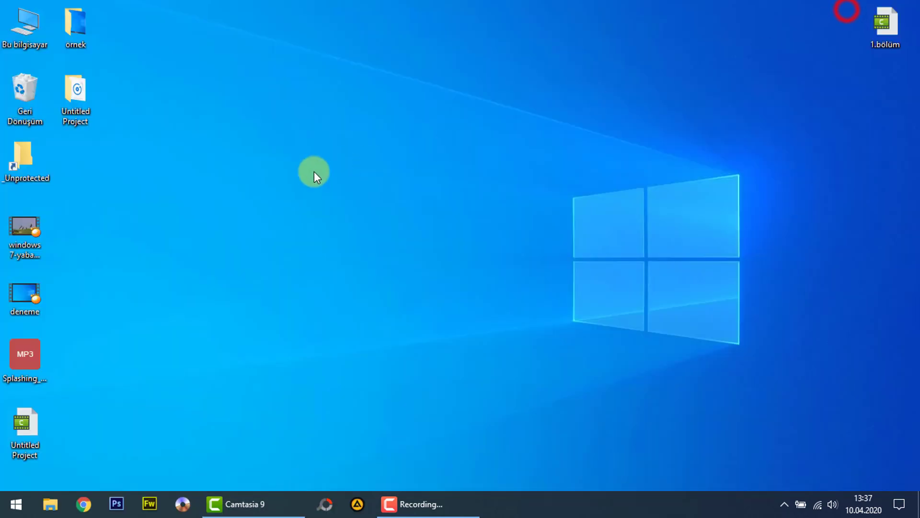
pyautogui.doubleClick(77, 96)
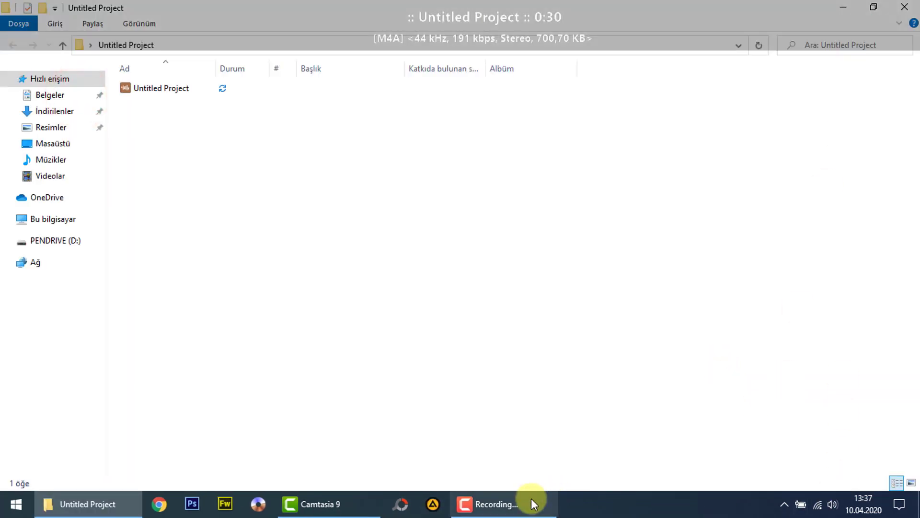
pyautogui.click(784, 503)
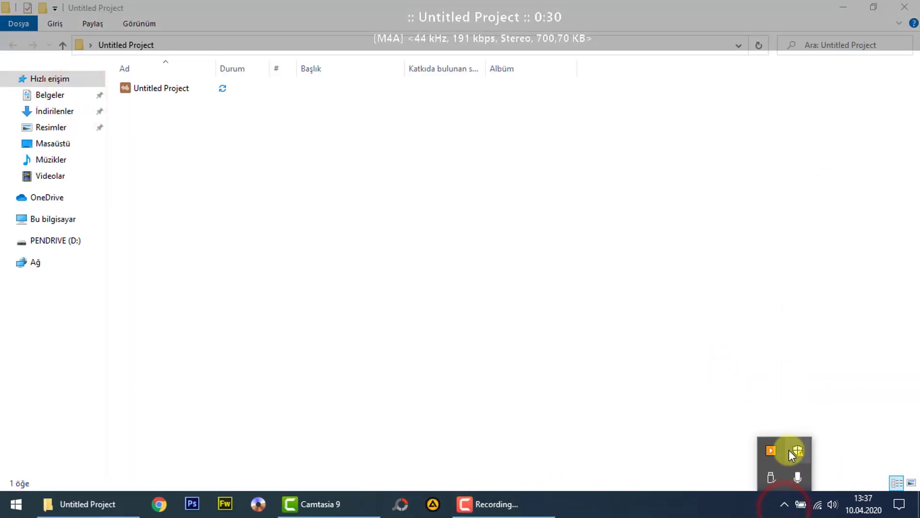
pyautogui.click(772, 450)
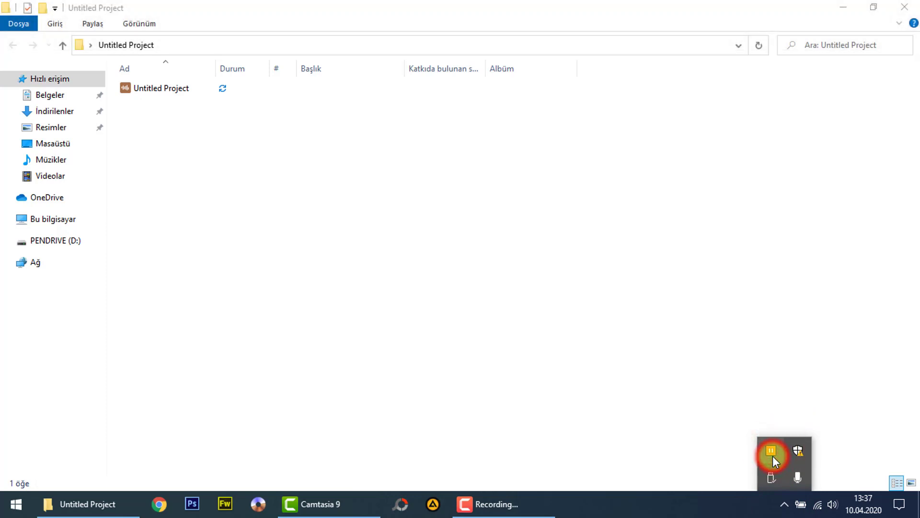
pyautogui.click(771, 451)
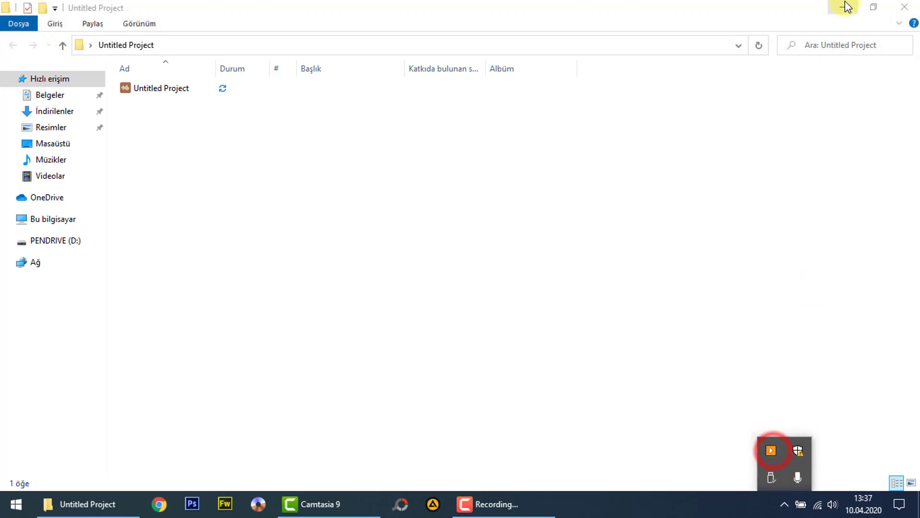
pyautogui.click(904, 7)
# Reopen the Untitled Project folder to view the exported audio file, close it, and switch back to Camtasia.
pyautogui.click(83, 95)
pyautogui.doubleClick(84, 96)
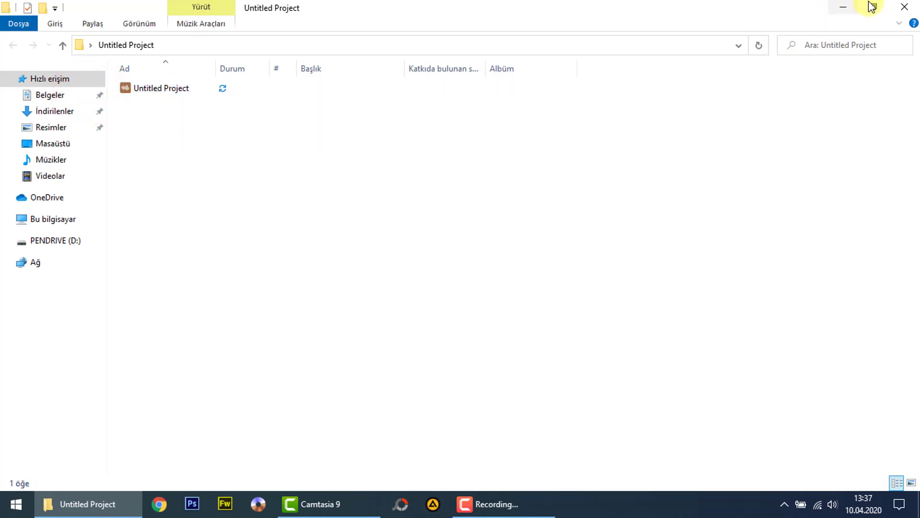
pyautogui.click(903, 7)
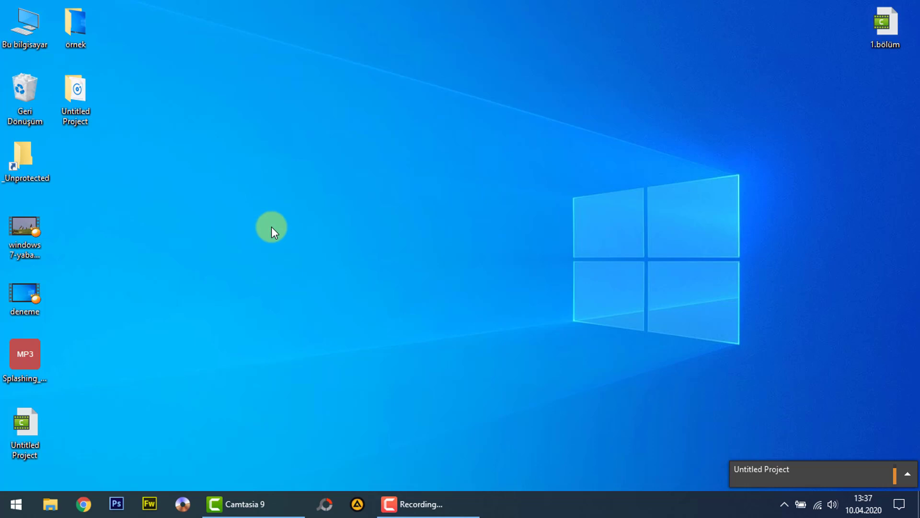
pyautogui.click(244, 504)
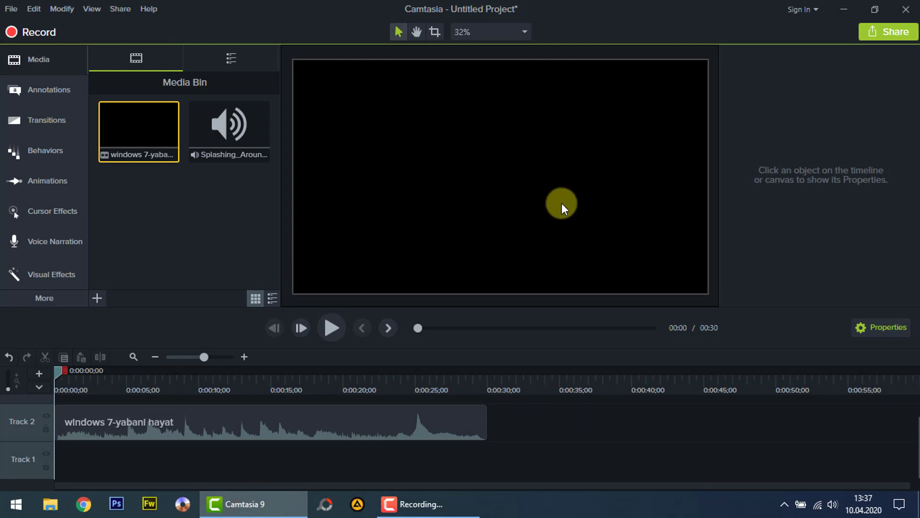
pyautogui.moveTo(136, 117); pyautogui.dragTo(213, 185)
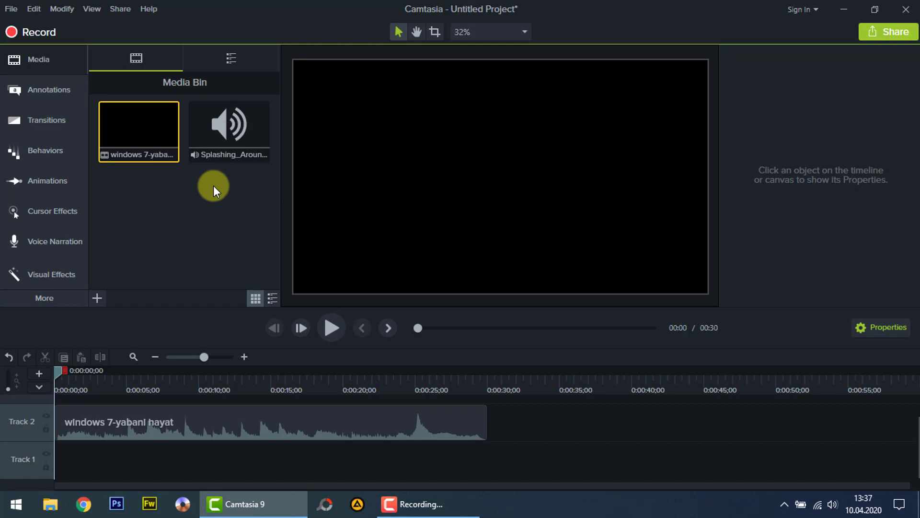